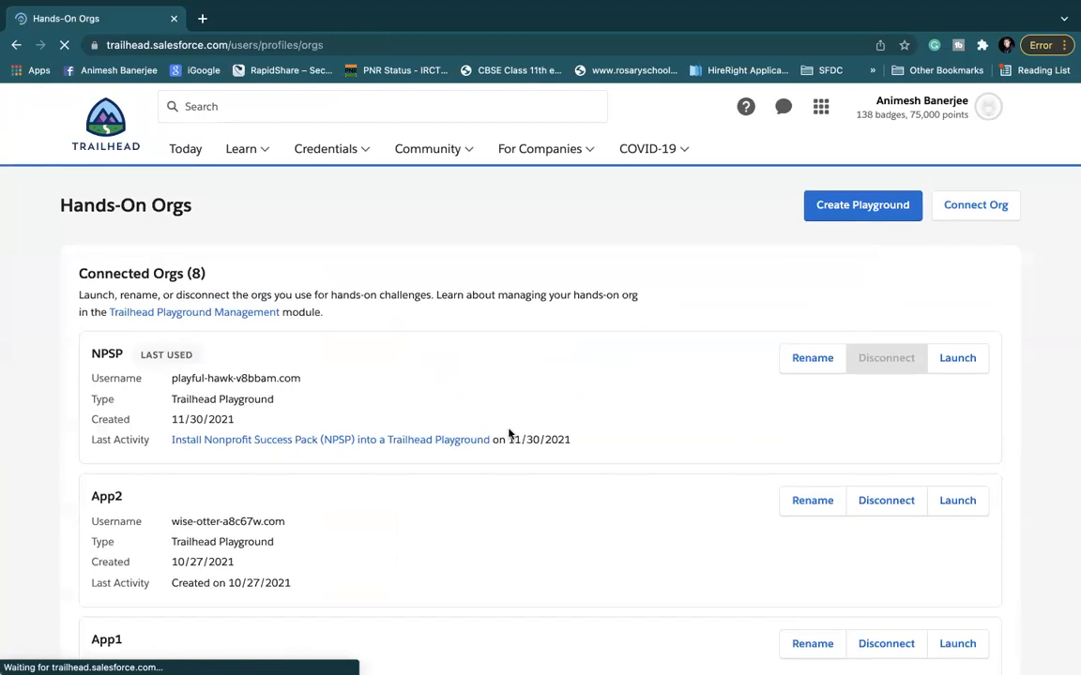
Step: Launch the App1 Trailhead Playground from the connected orgs and dismiss its notification request
left_click(957, 436)
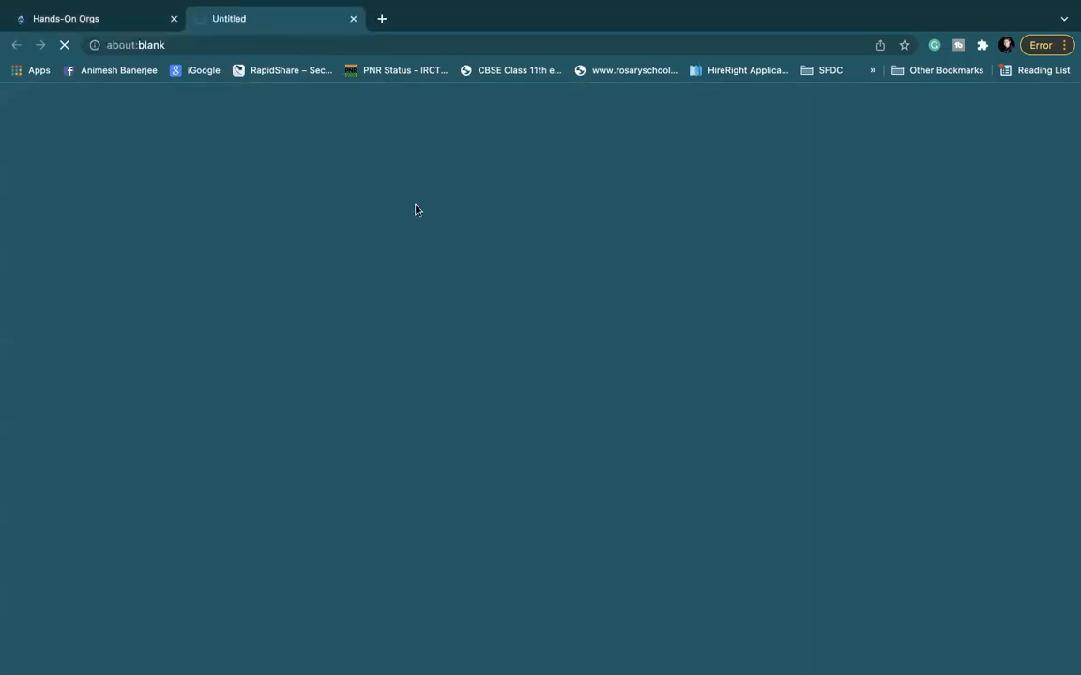
left_click(353, 19)
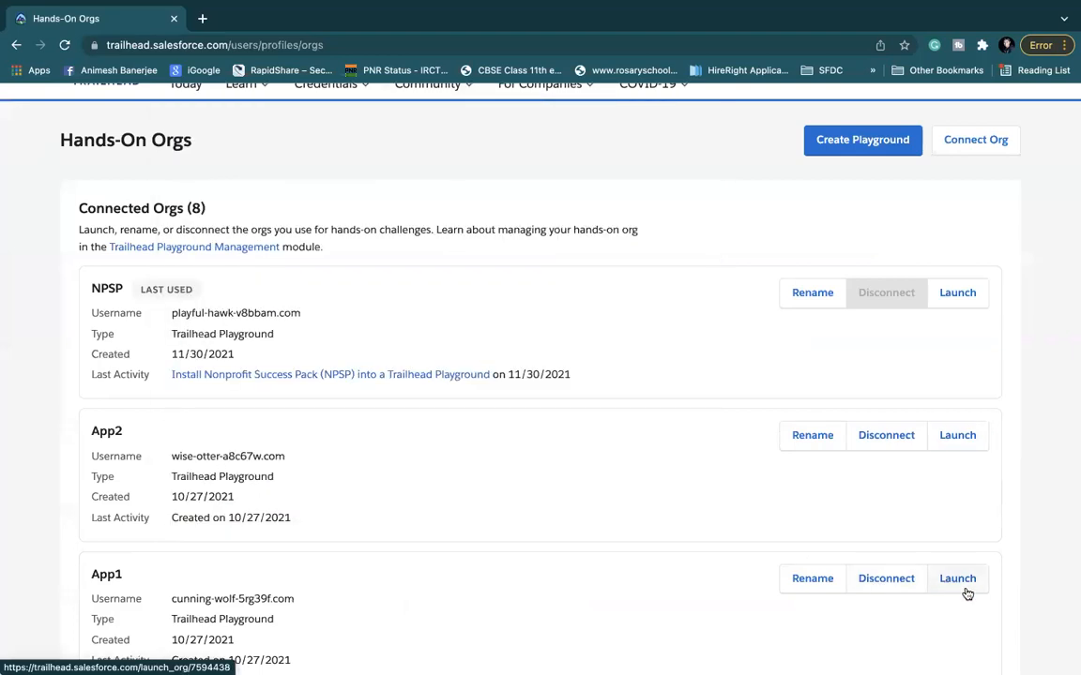
left_click(966, 591)
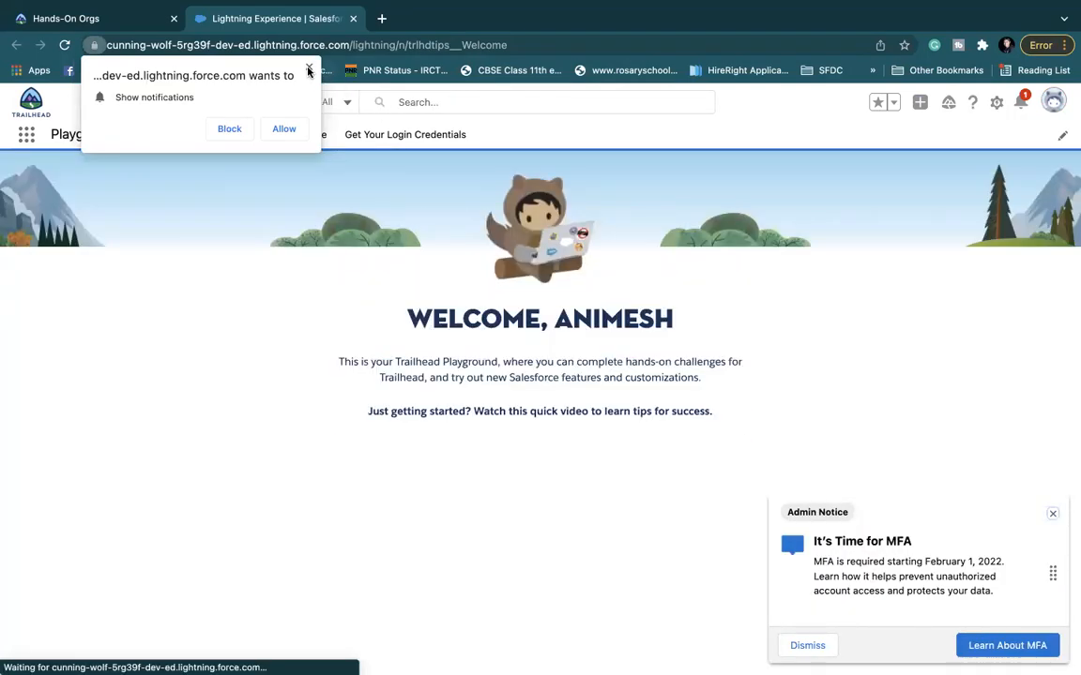
left_click(309, 71)
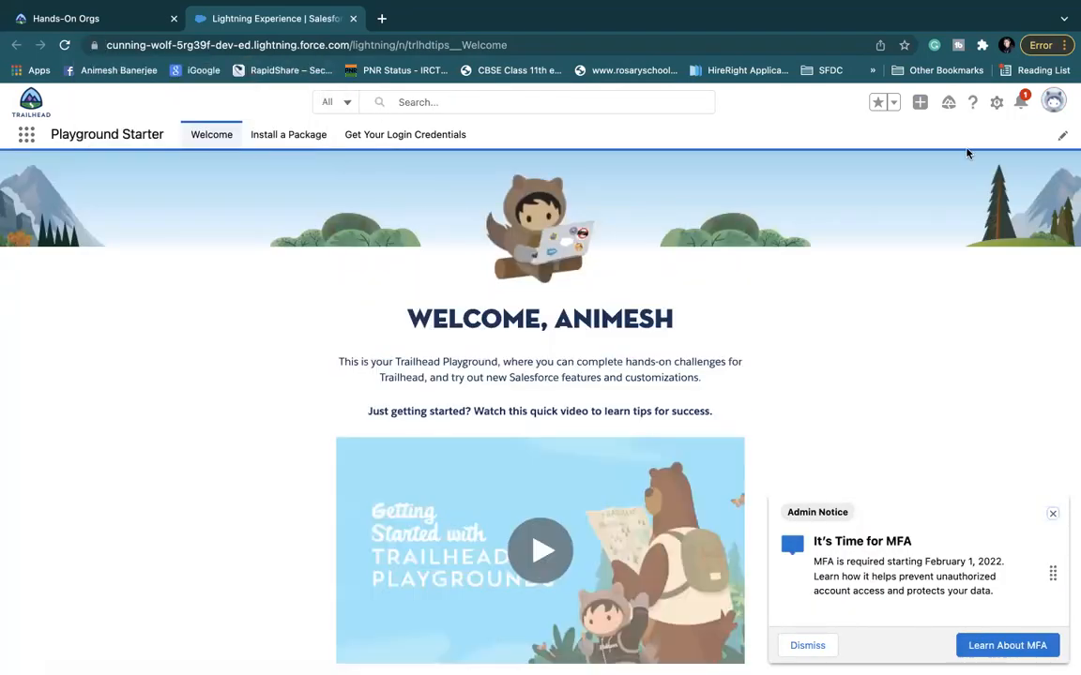
Step: Open the org's Setup, allow notifications, and close the Prompt & Walkthrough Tips window
left_click(996, 103)
left_click(941, 165)
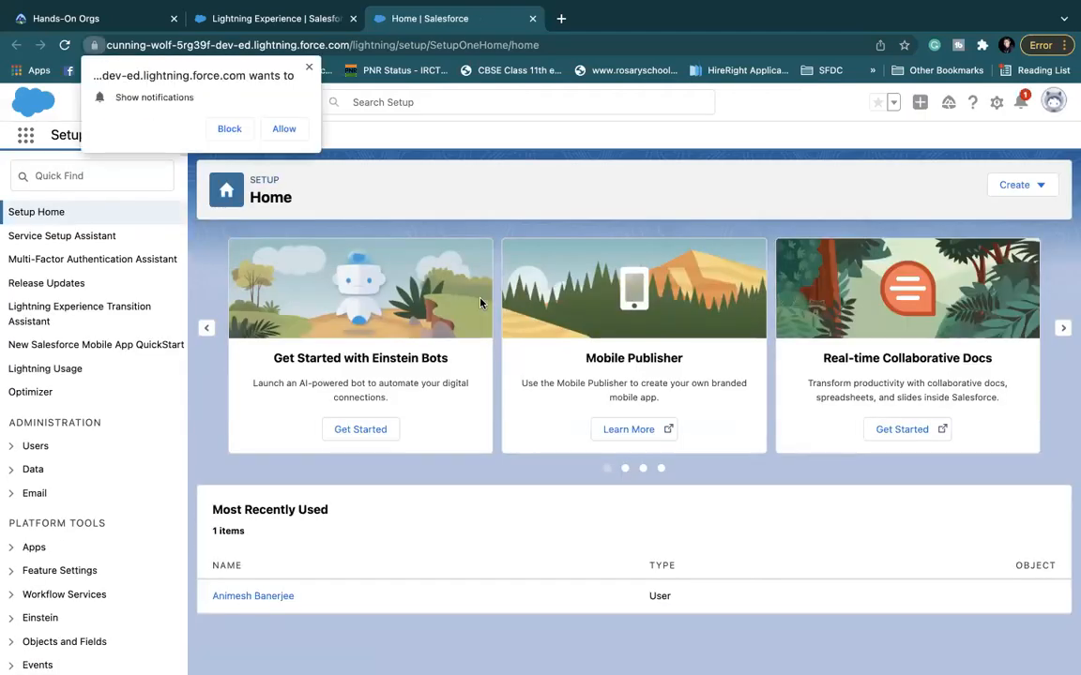
left_click(284, 129)
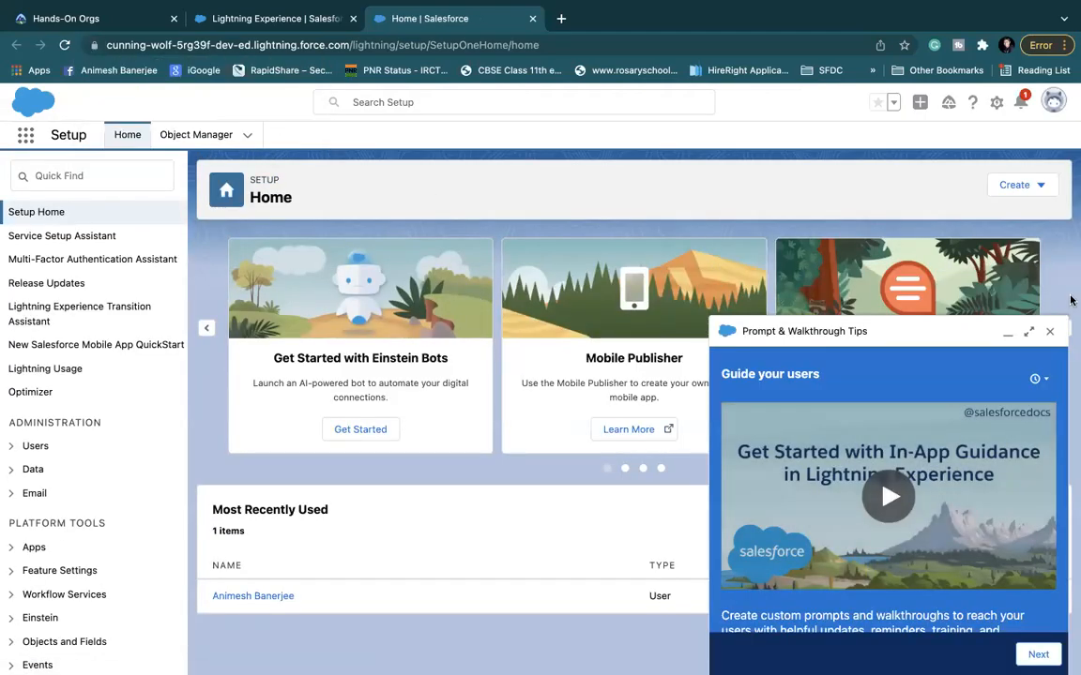
left_click(1050, 331)
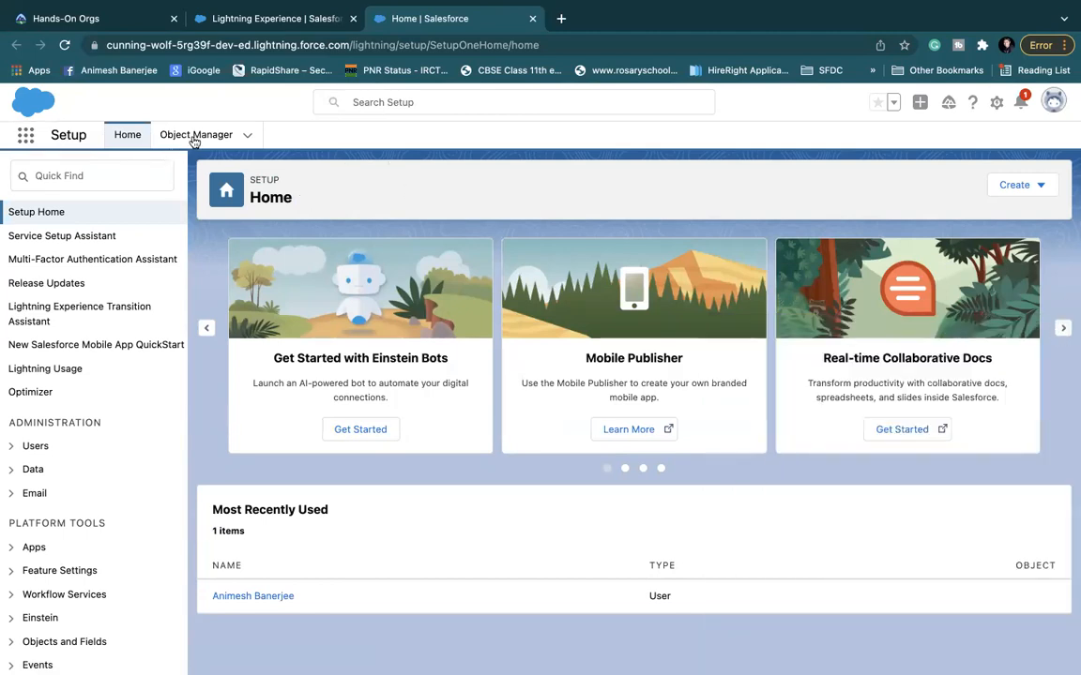
Step: Find the Sharing Settings page in Setup by searching for "shar" and open it
left_click(90, 184)
type("shra")
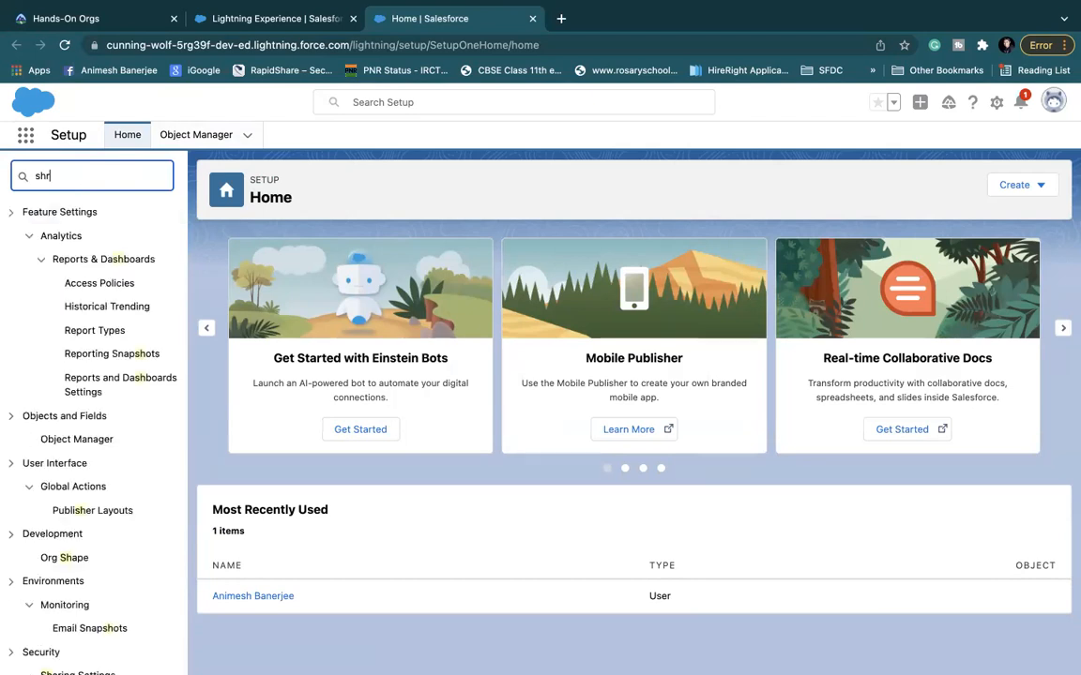
type("r")
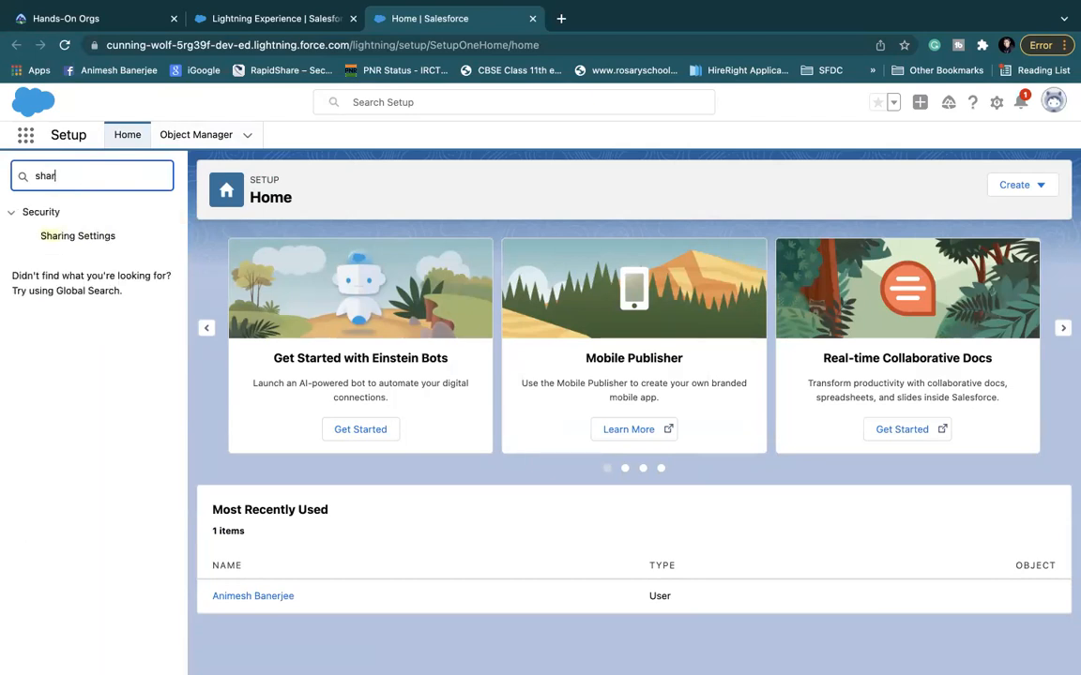
left_click(77, 236)
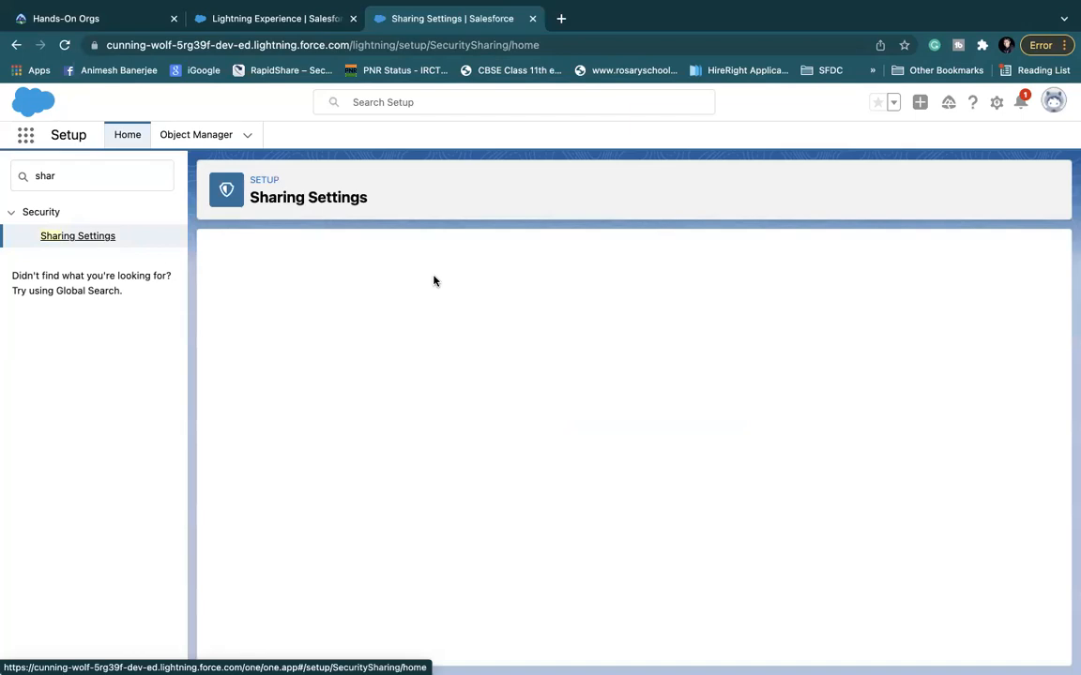
Step: Examine the Organization-Wide Defaults table, especially the default internal access for Account and Contract and for Activity
scroll(448, 425, "down", 3)
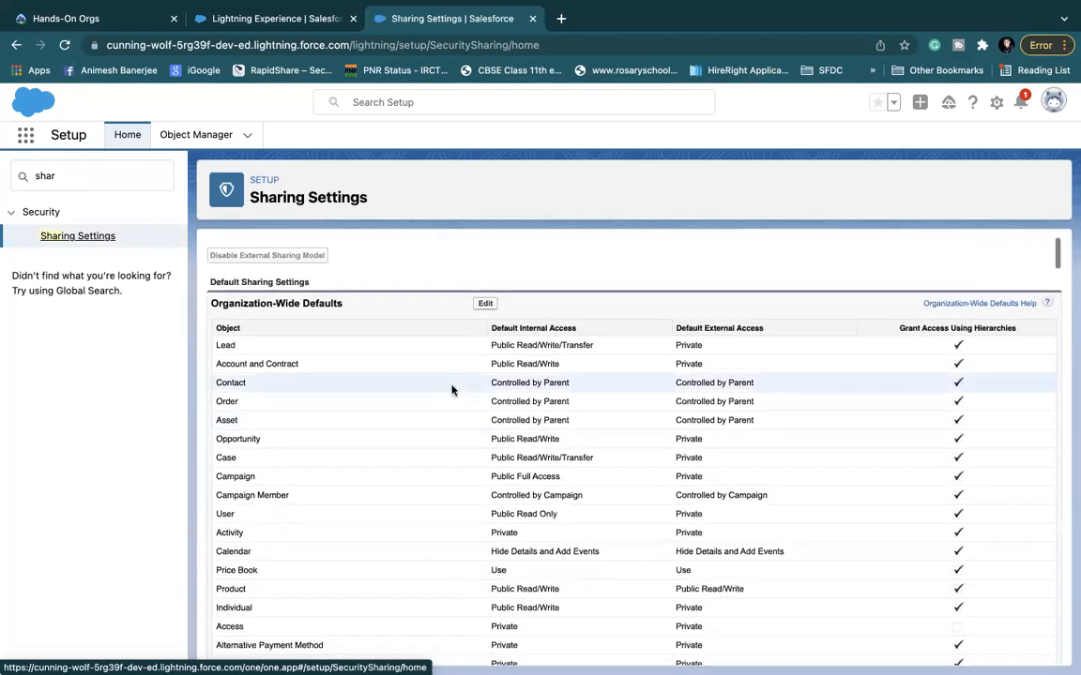
scroll(454, 392, "up", 1)
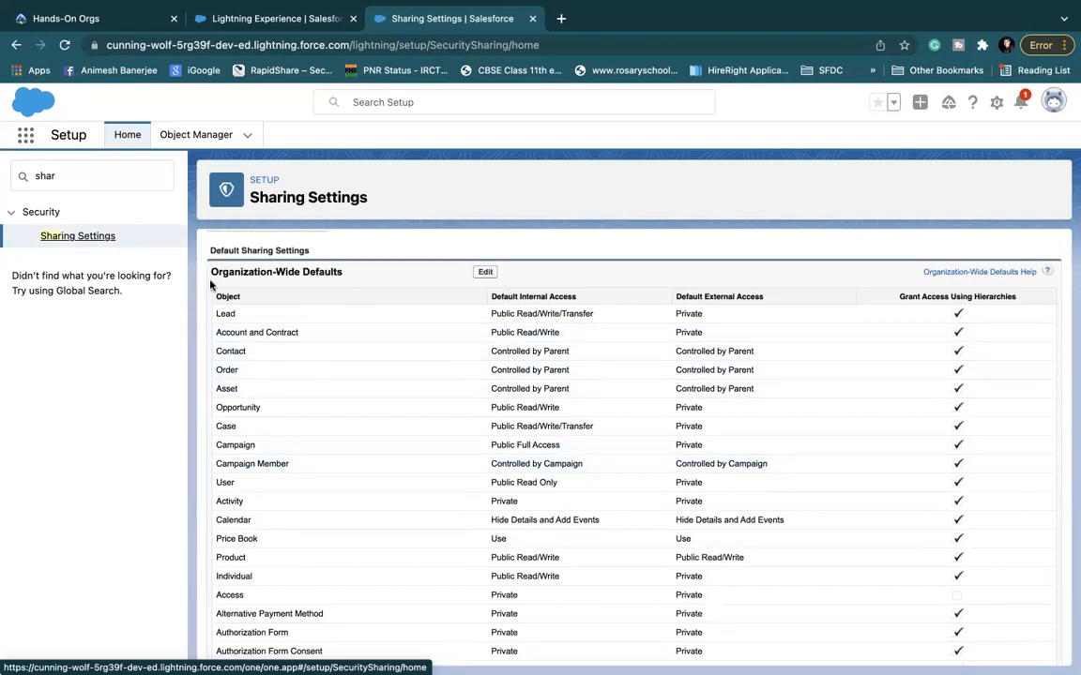
left_click_drag(210, 272, 414, 273)
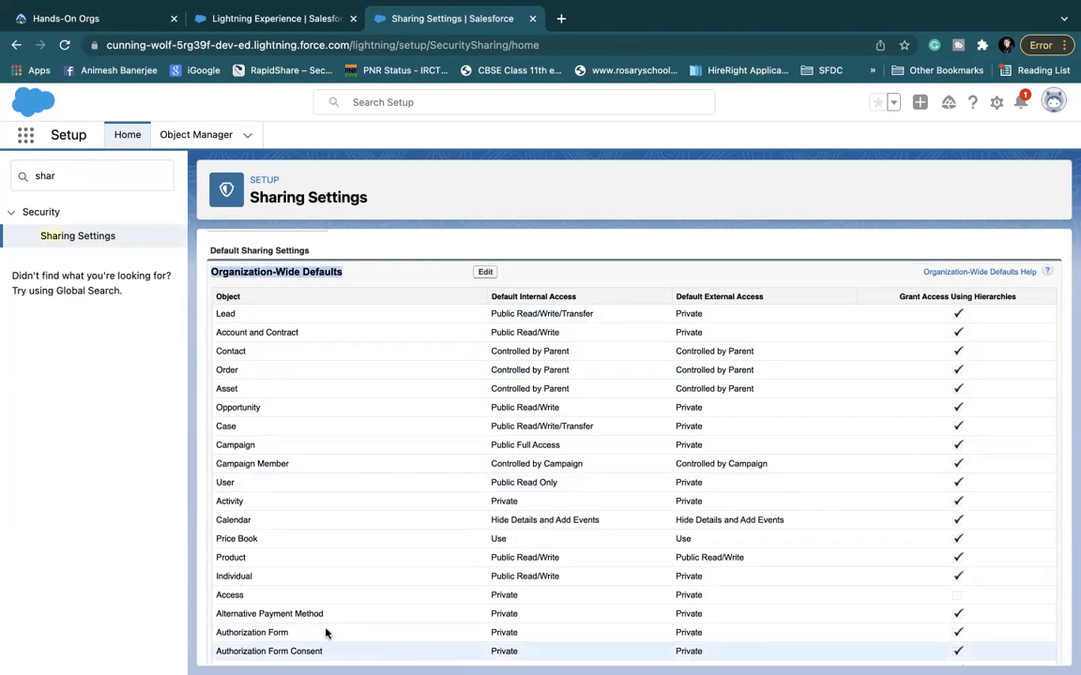
scroll(325, 633, "down", 5)
scroll(579, 484, "up", 10)
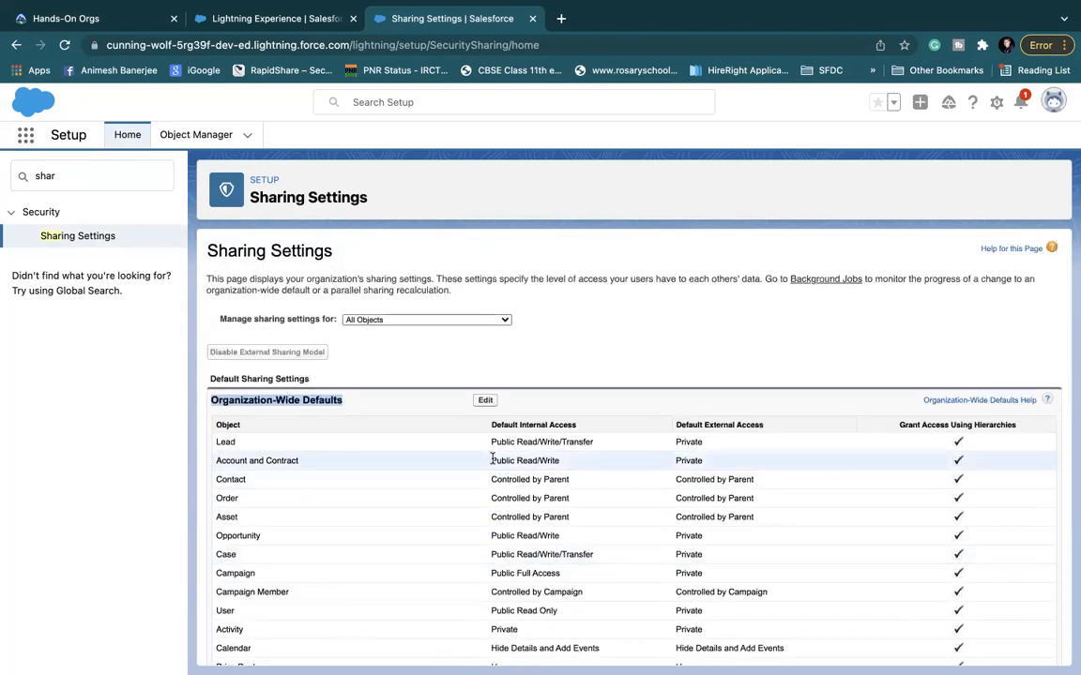
left_click_drag(492, 458, 560, 461)
scroll(553, 469, "down", 2)
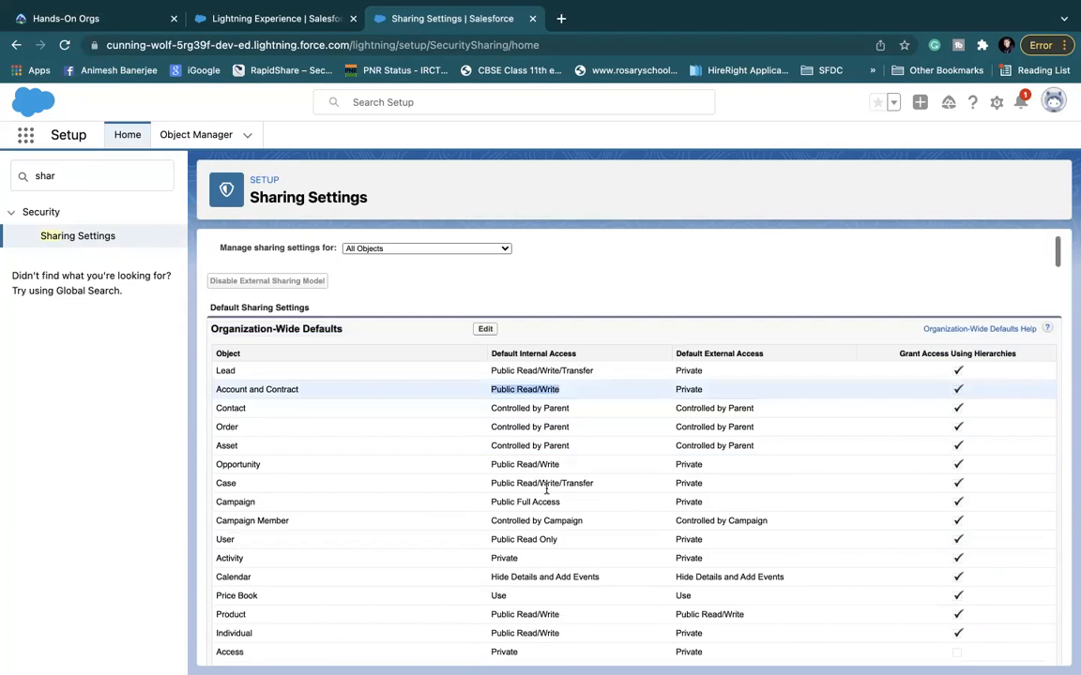
left_click(502, 555)
double_click(502, 556)
Step: Edit the Organization-Wide Defaults and set the Opportunity object's default internal access to Private
left_click(485, 330)
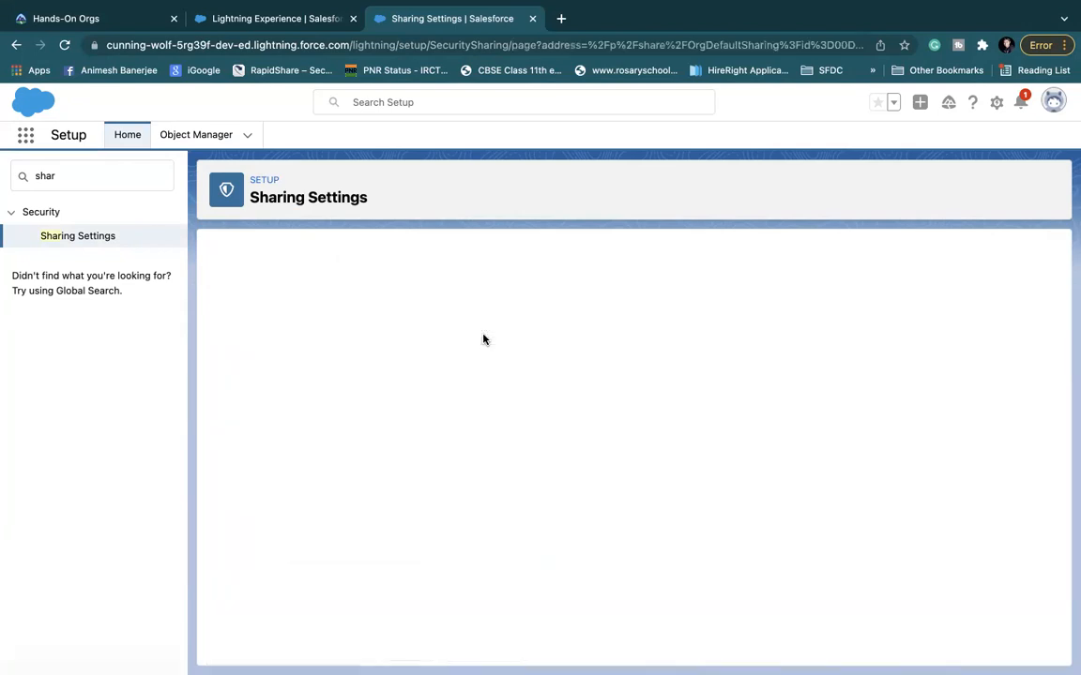
scroll(483, 366, "down", 4)
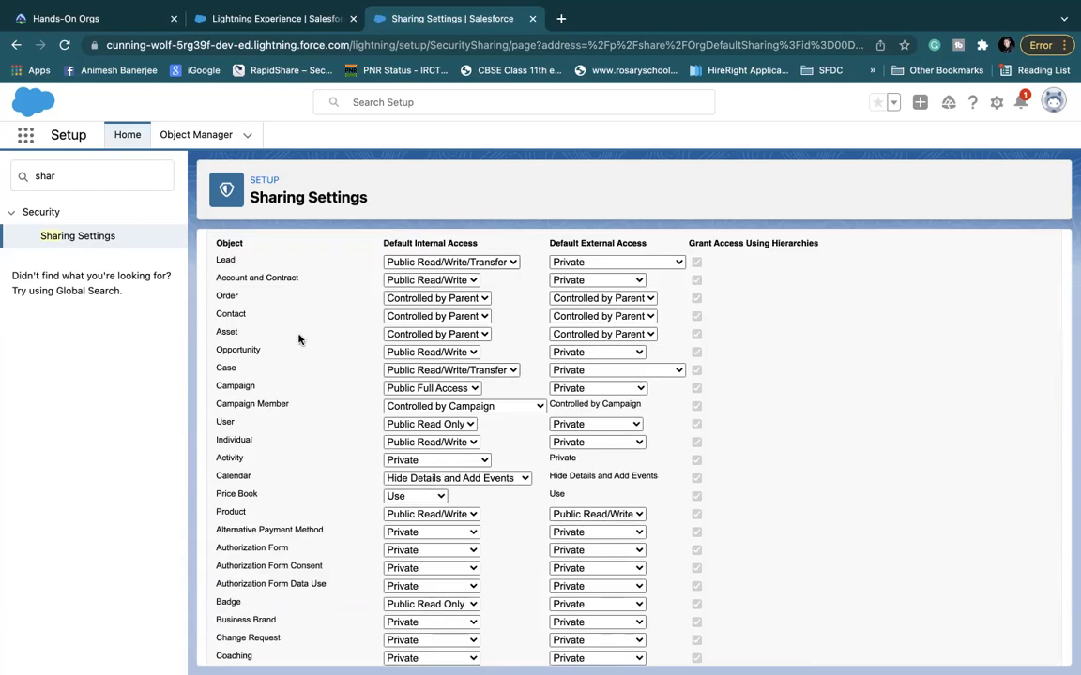
left_click(428, 354)
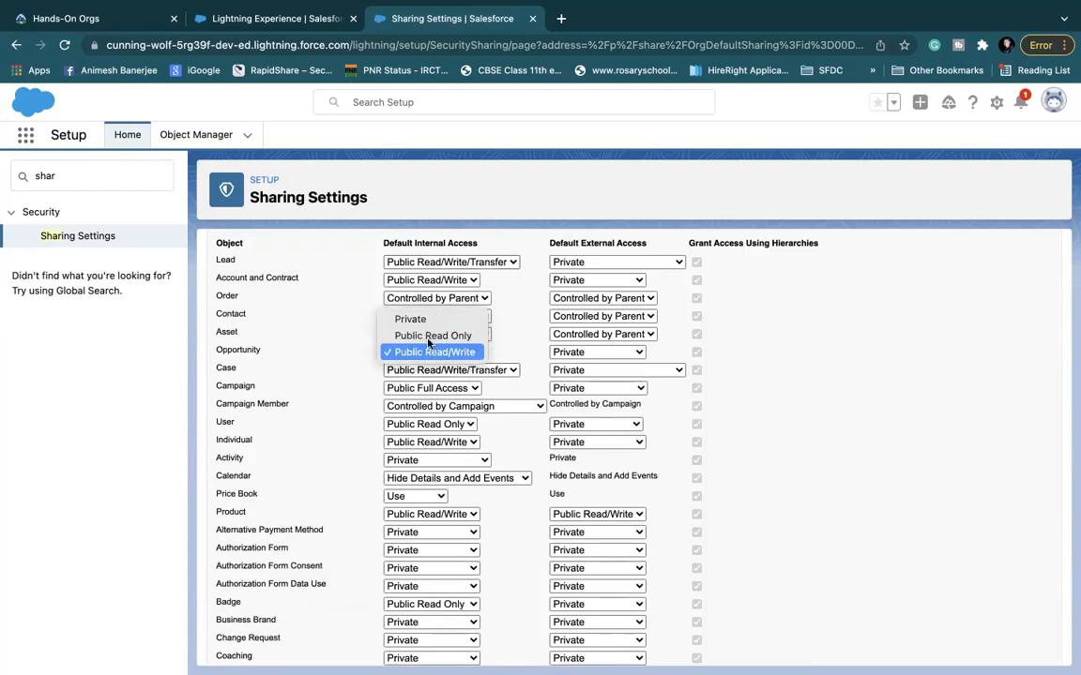
left_click(429, 319)
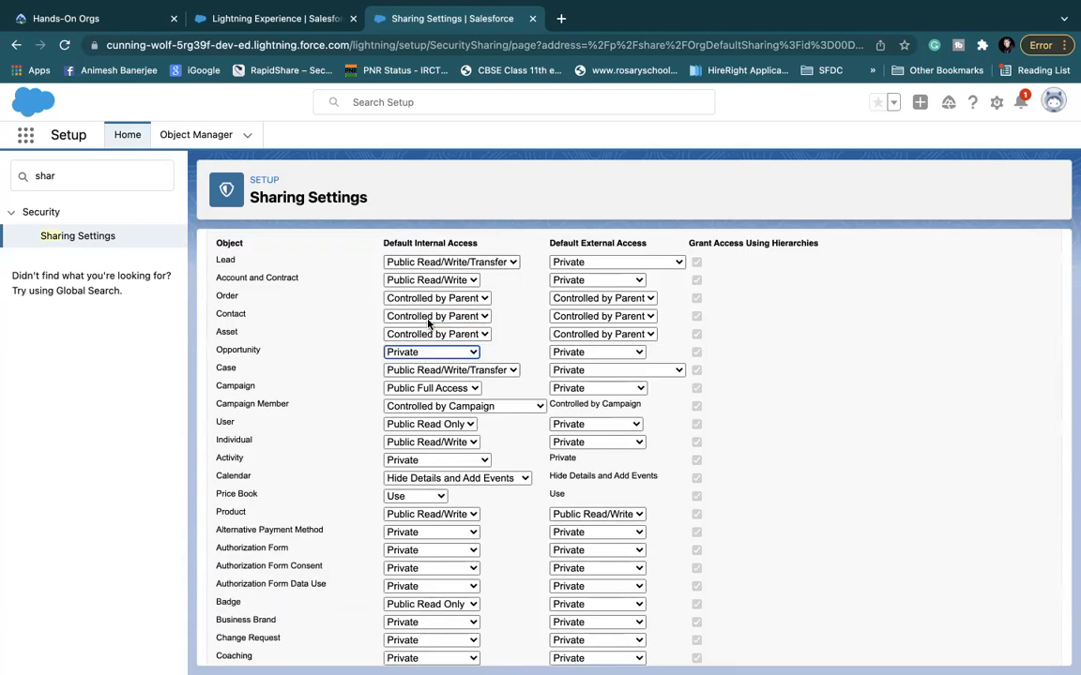
Step: Open workbench.developerforce.com in a new browser tab
left_click(561, 19)
type("wor")
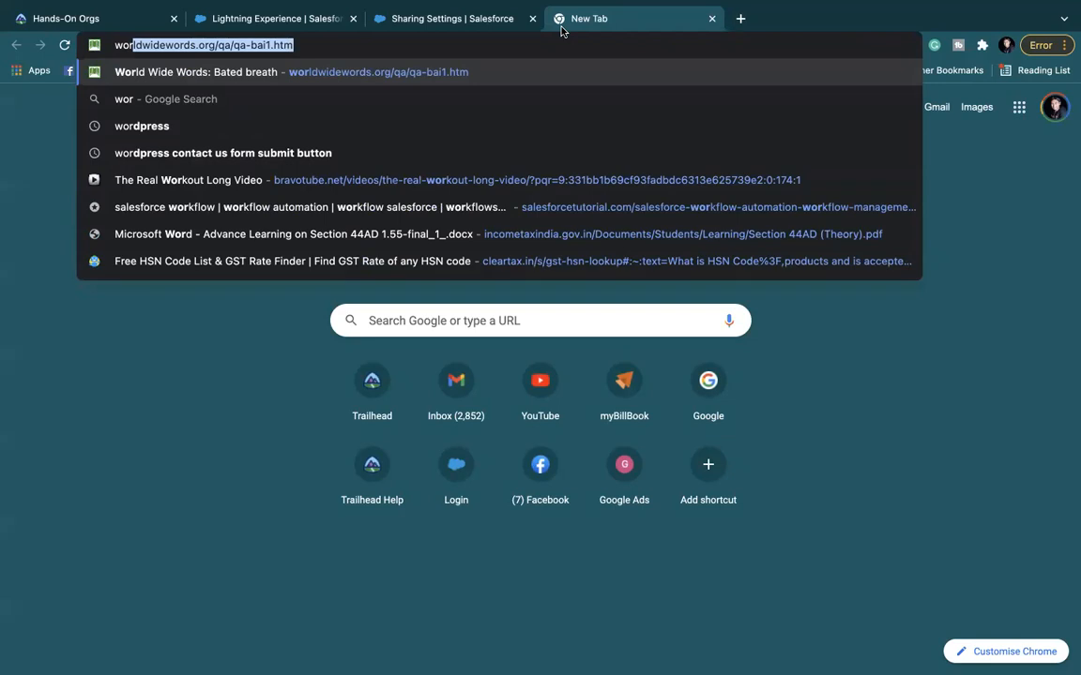
type("kben")
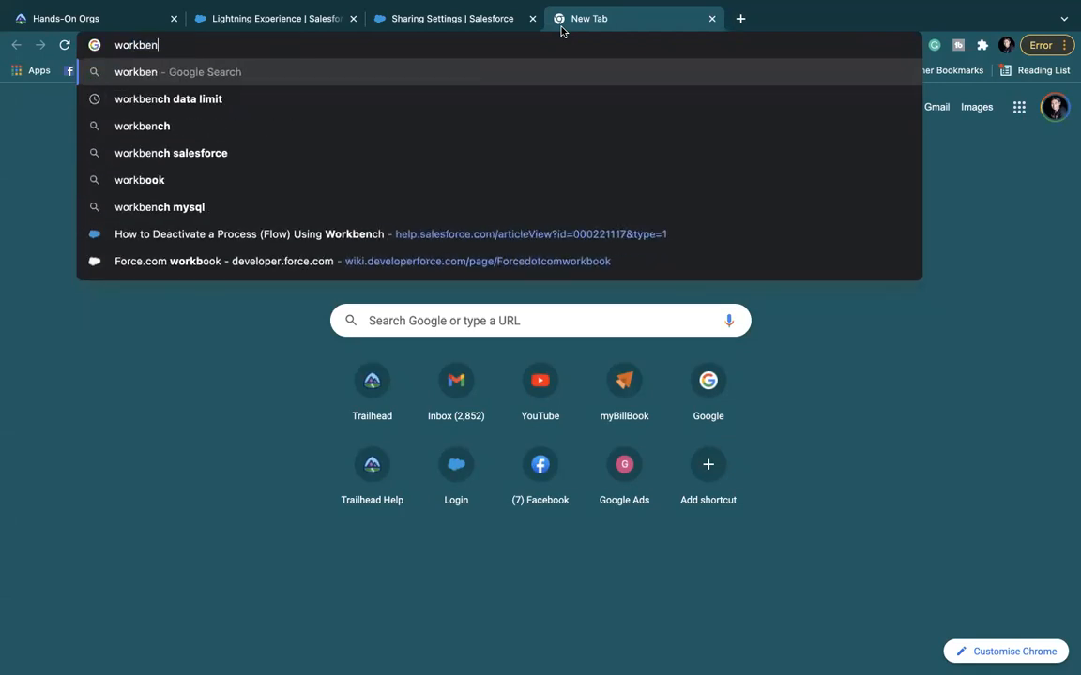
type("ch.develop")
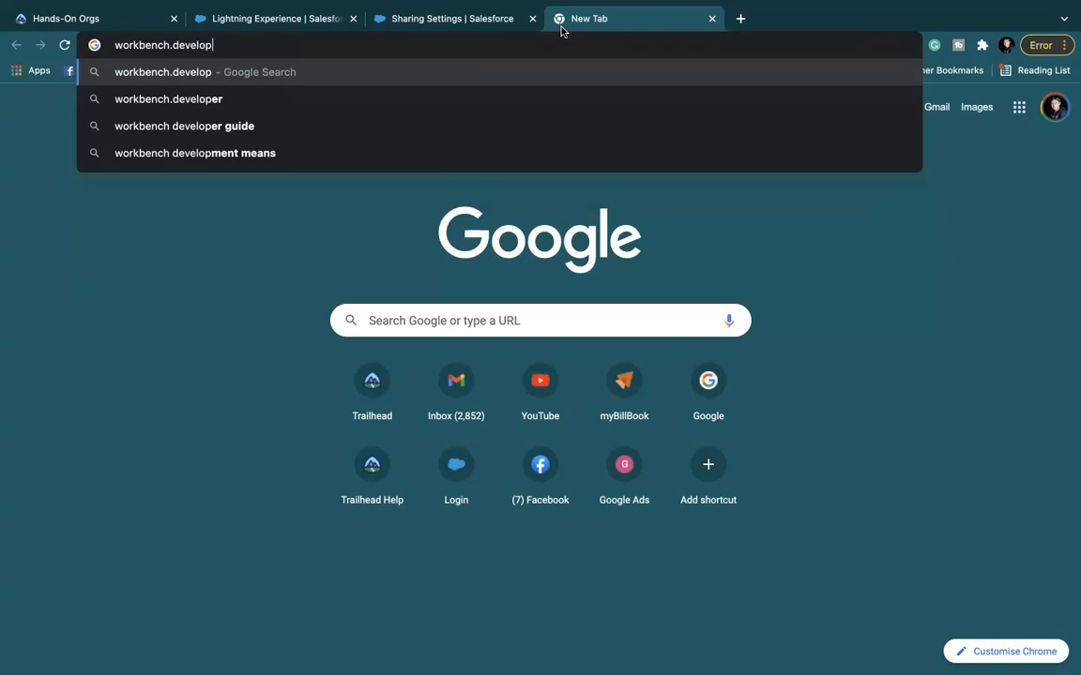
type("forc")
key("BackSpace")
key("BackSpace")
key("BackSpace")
key("BackSpace")
type("erfo")
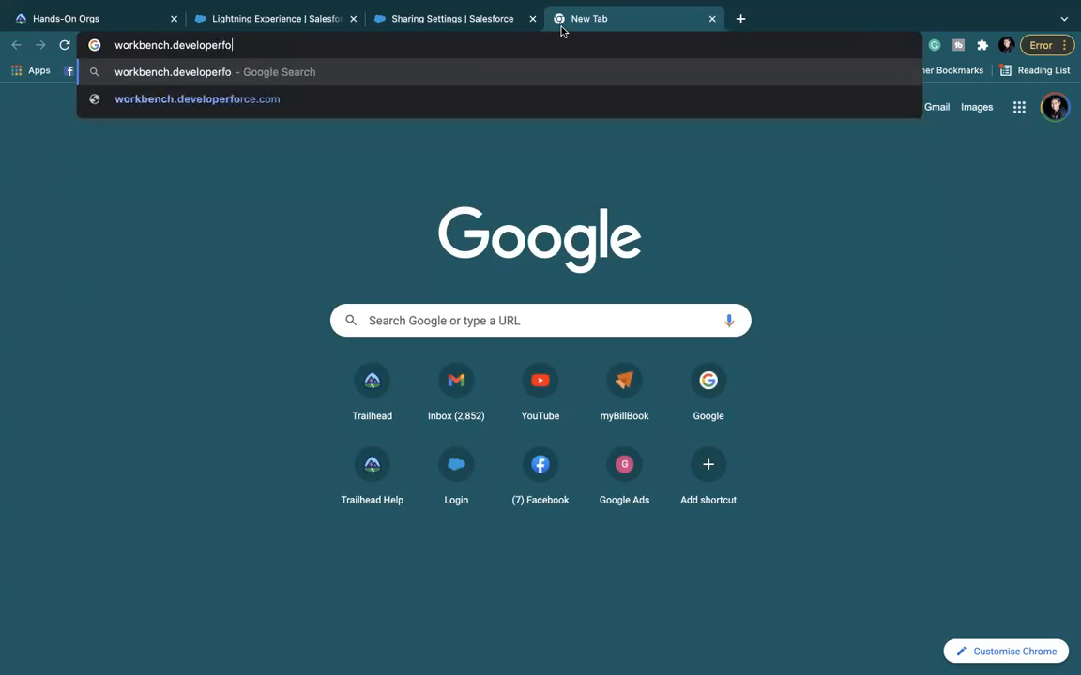
type("rce.com")
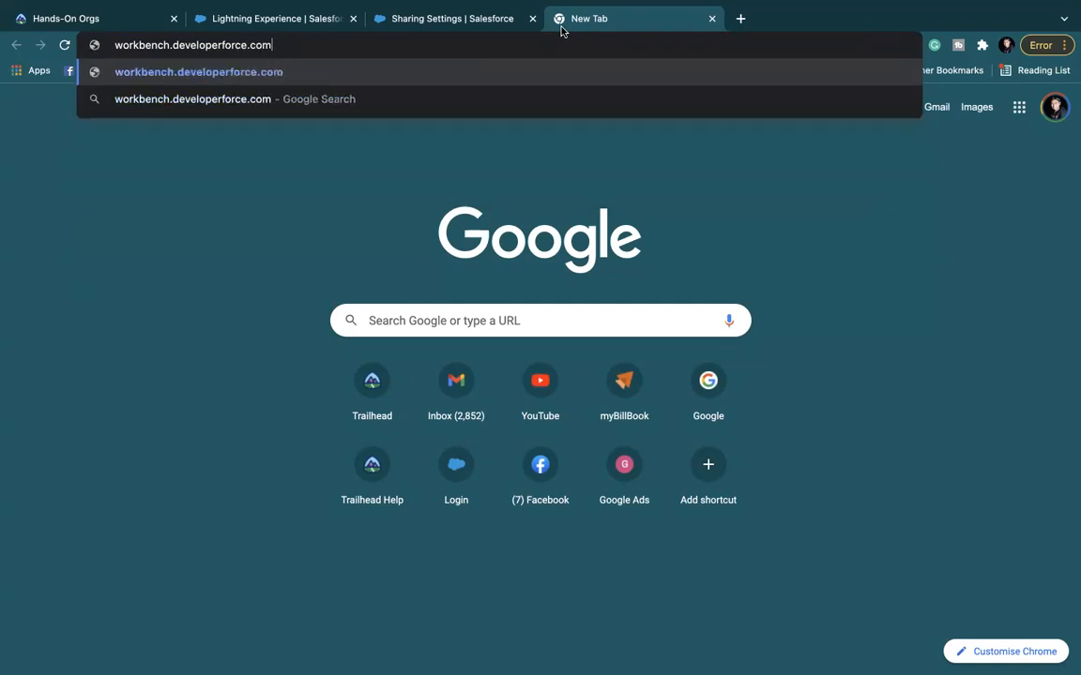
key("Return")
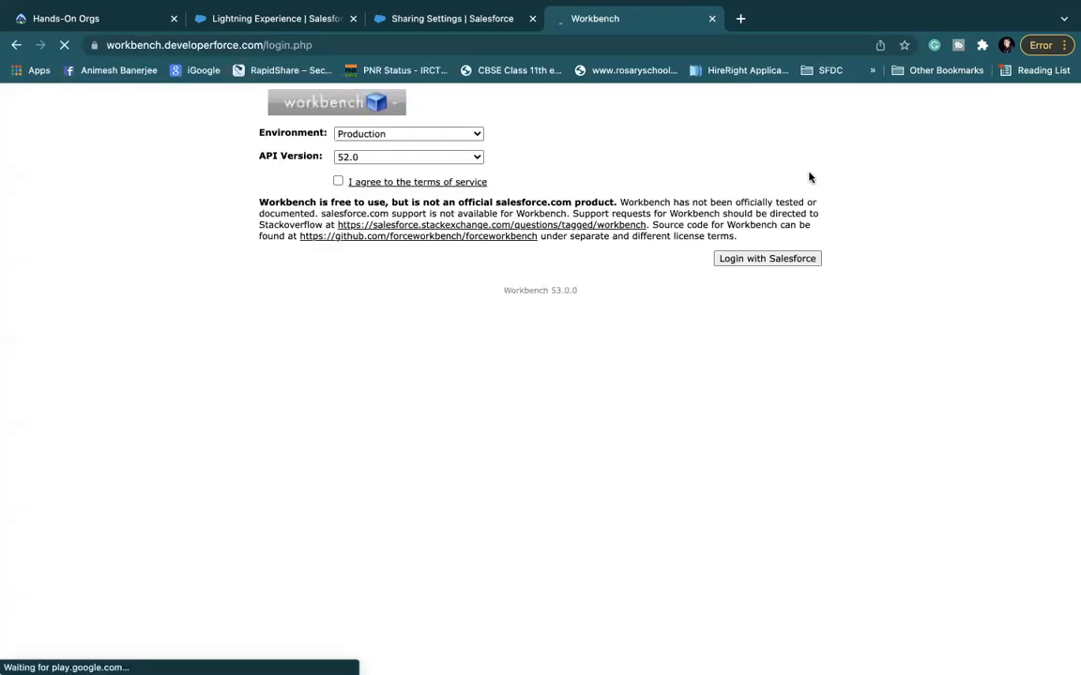
Step: Agree to the Workbench terms of service and log in with Salesforce
left_click(342, 180)
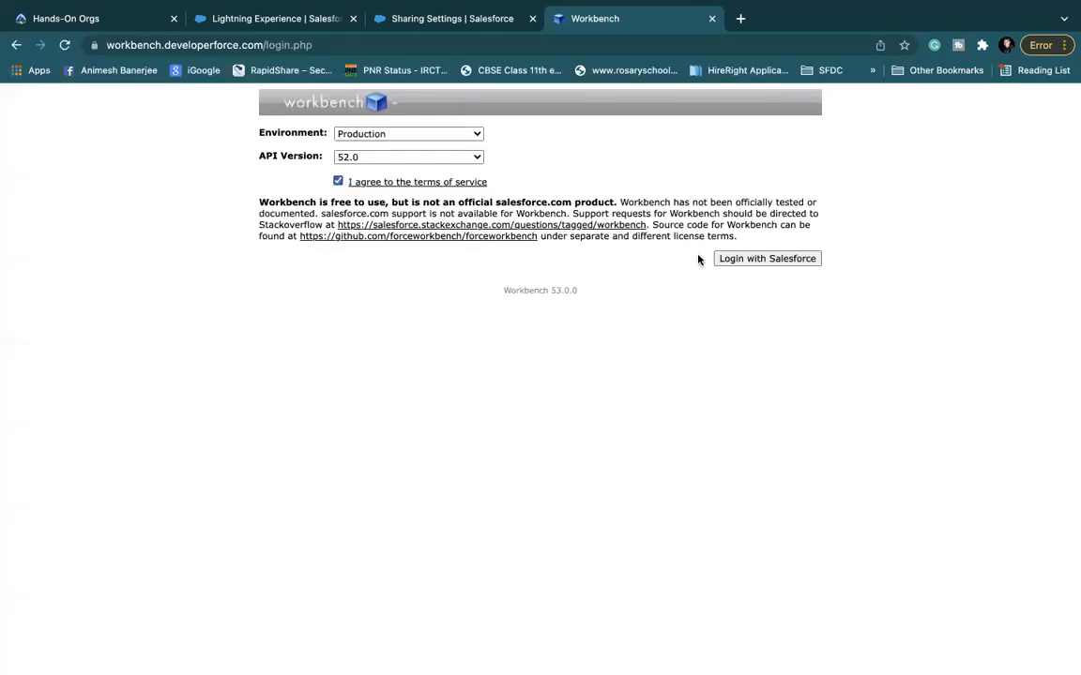
left_click(758, 259)
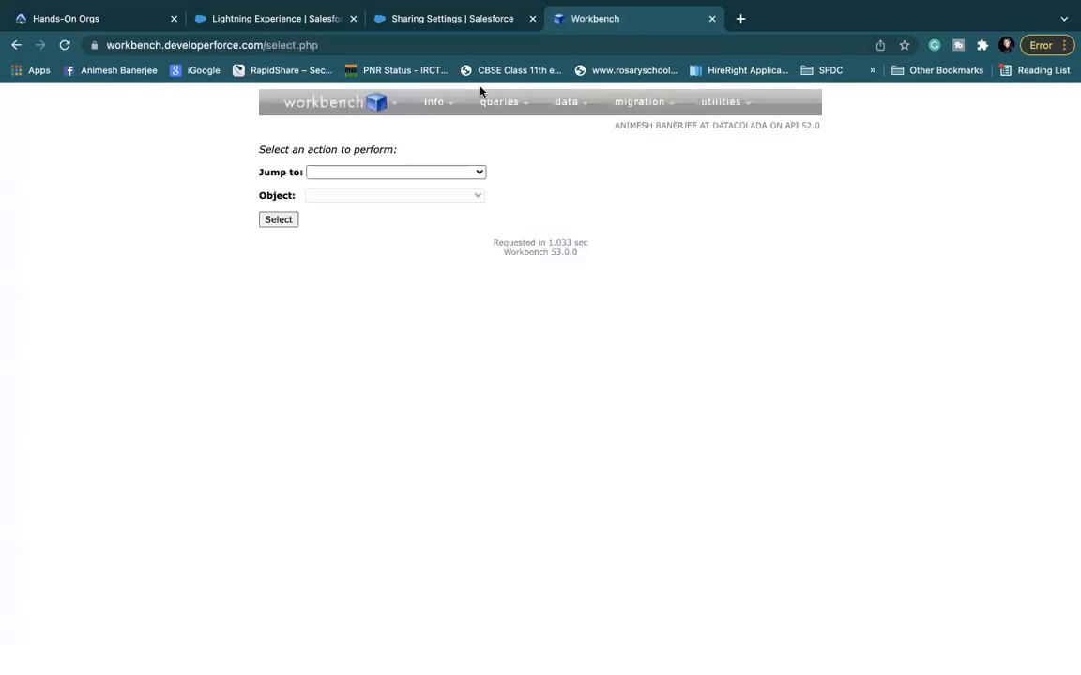
left_click(445, 26)
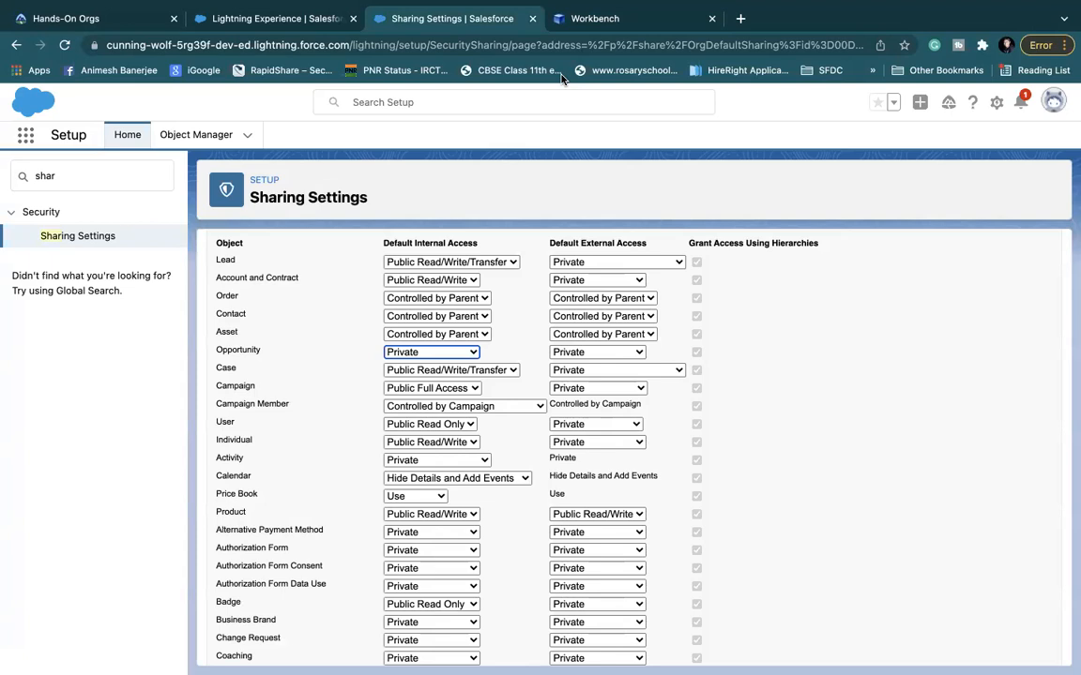
left_click(578, 22)
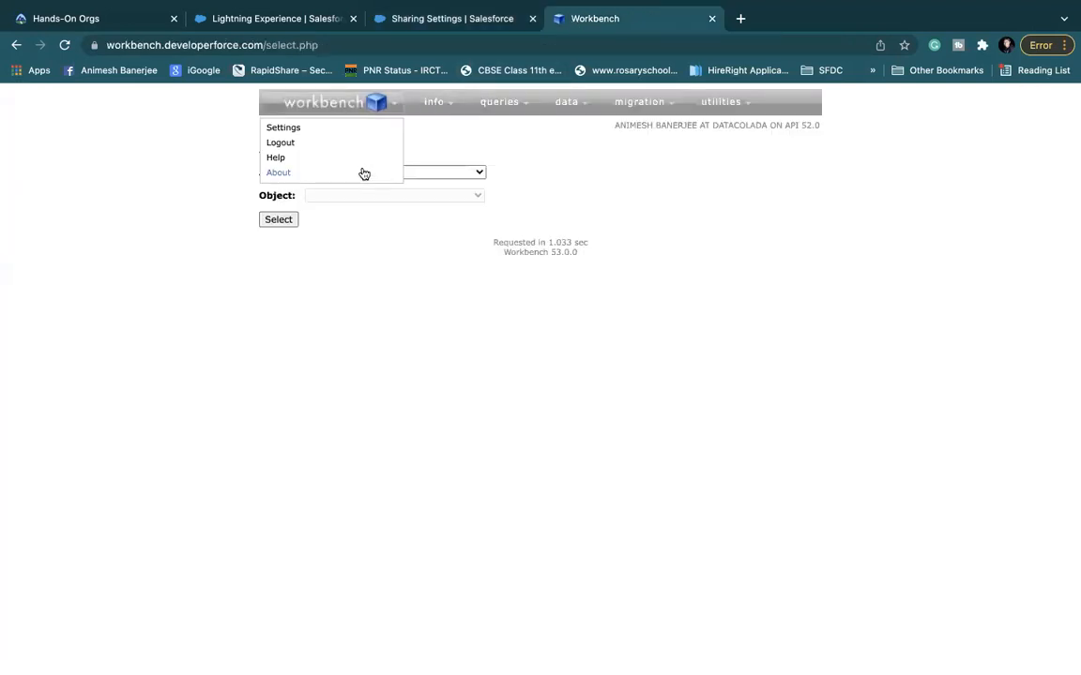
left_click(434, 172)
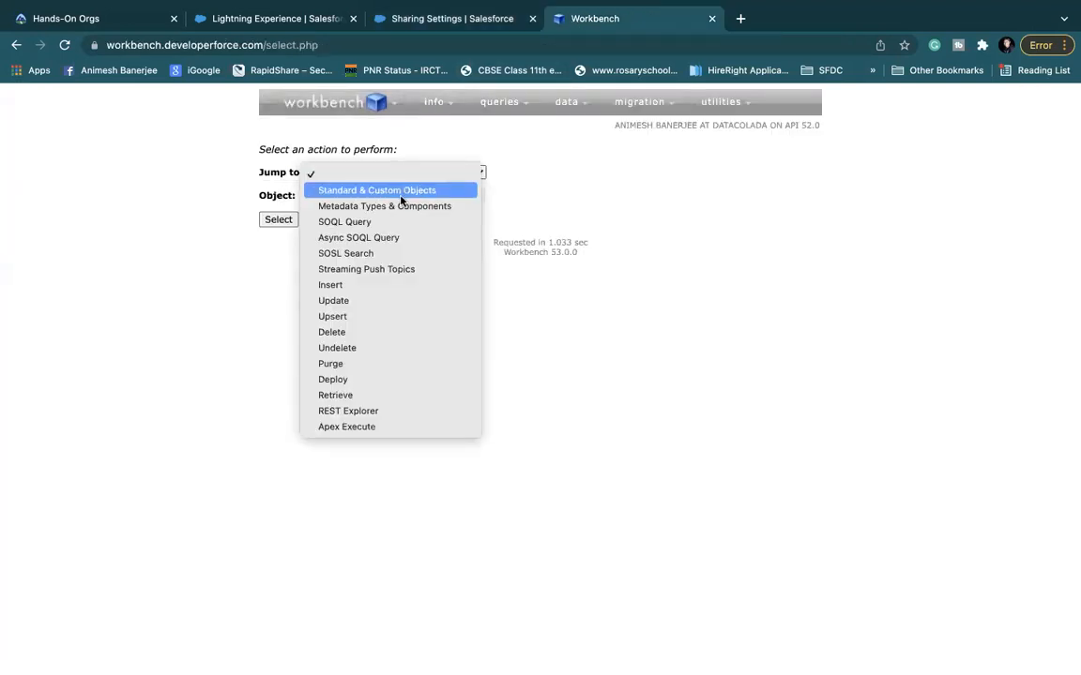
left_click(399, 196)
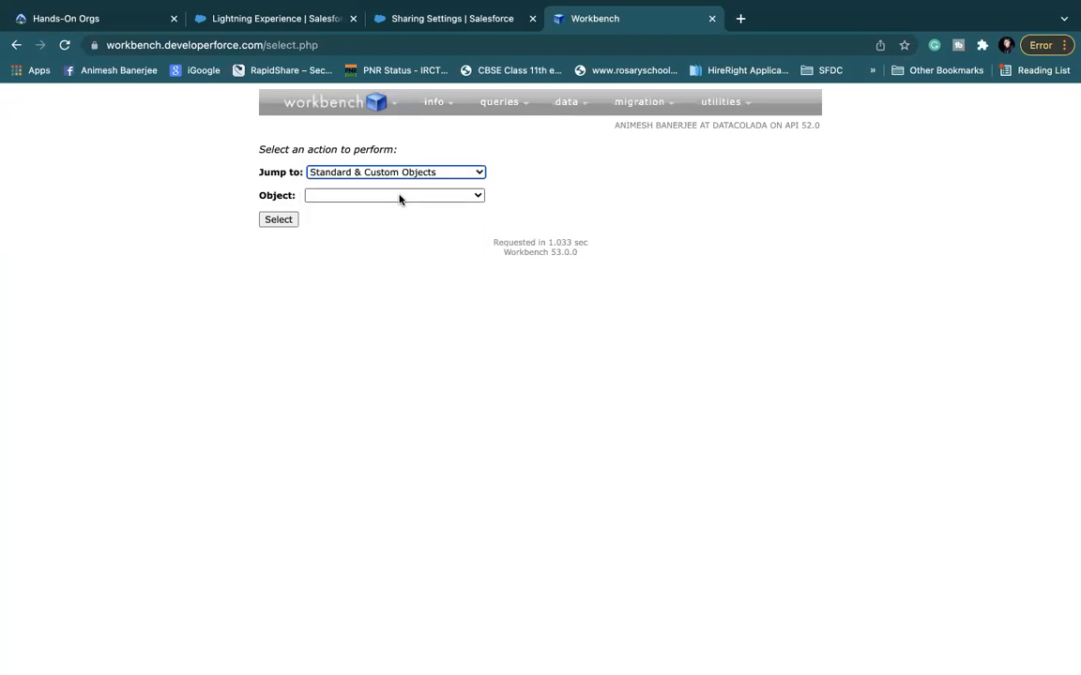
left_click(400, 196)
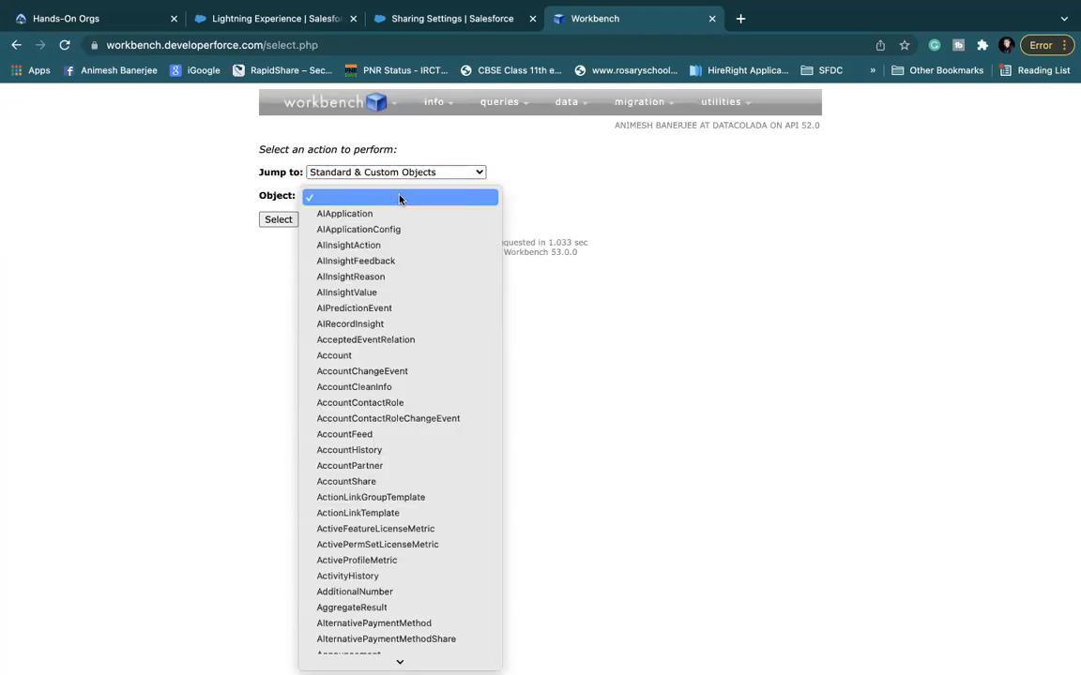
Step: Open the SOQL query builder and run a count() query on the Opportunity object
double_click(499, 105)
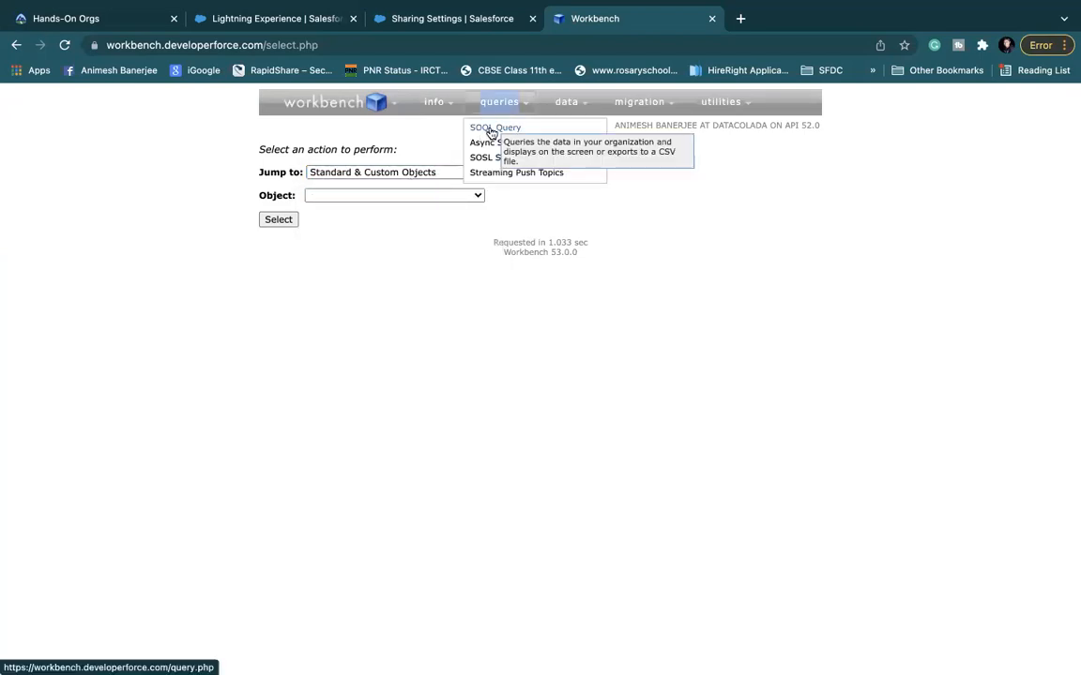
left_click(488, 131)
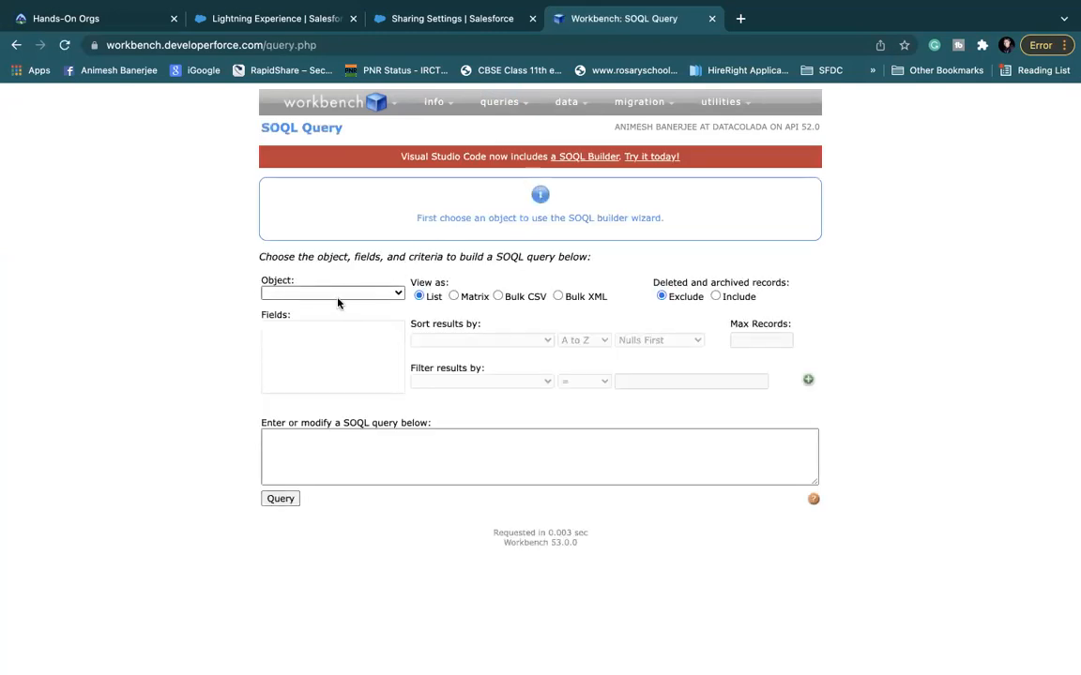
left_click(343, 293)
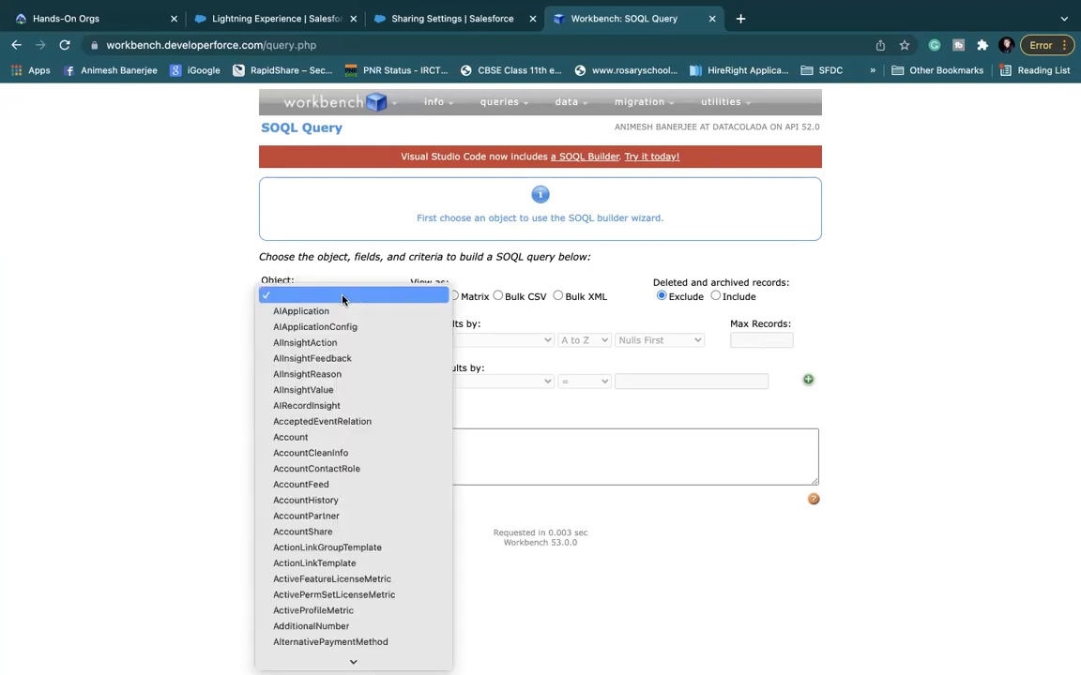
key("o")
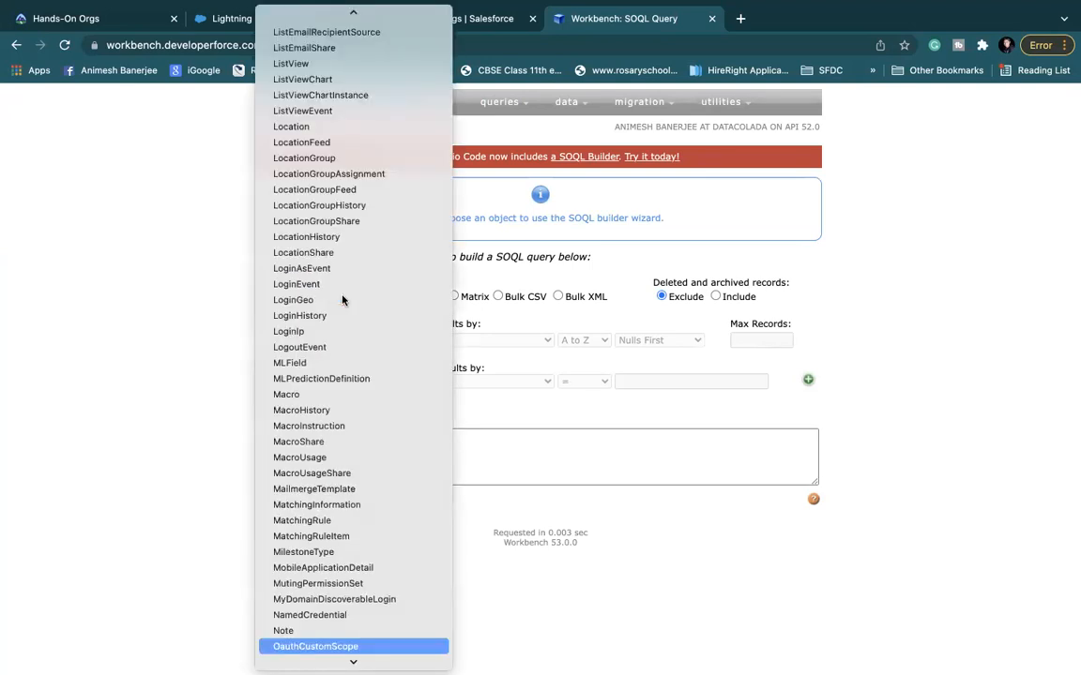
scroll(333, 370, "down", 5)
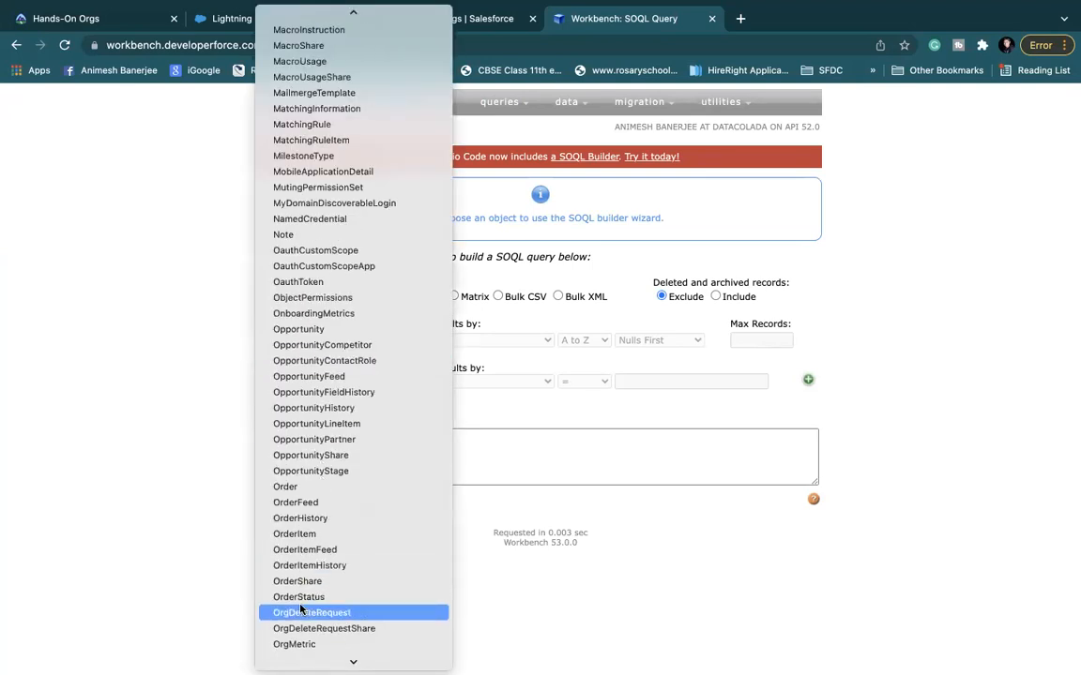
scroll(301, 601, "down", 3)
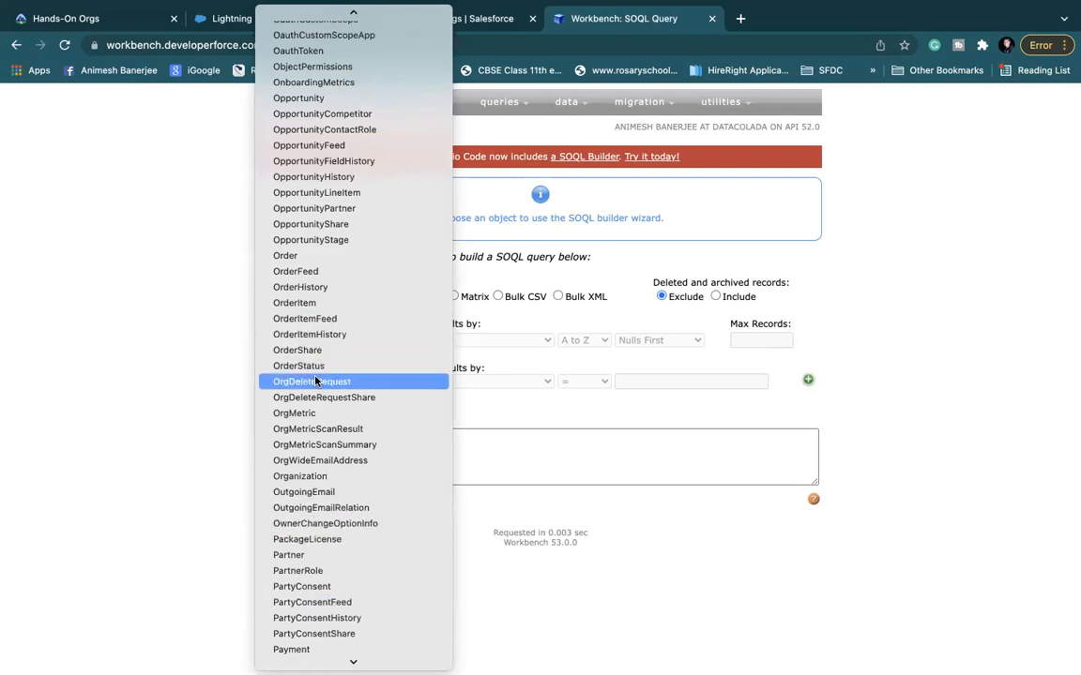
scroll(316, 379, "down", 2)
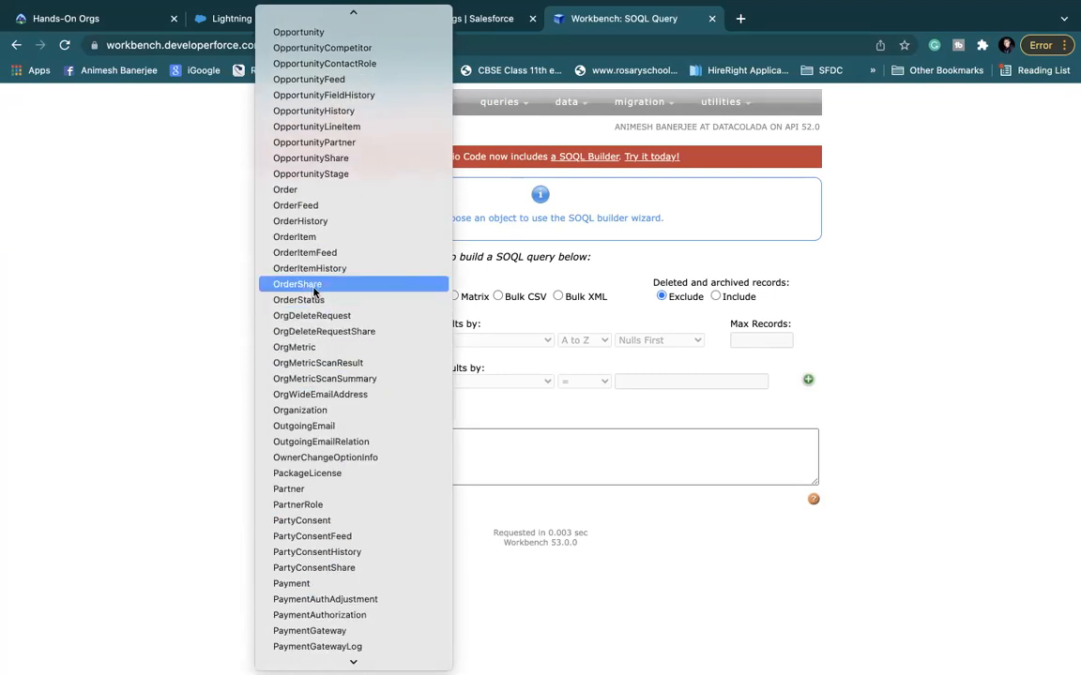
scroll(313, 289, "up", 3)
left_click(299, 164)
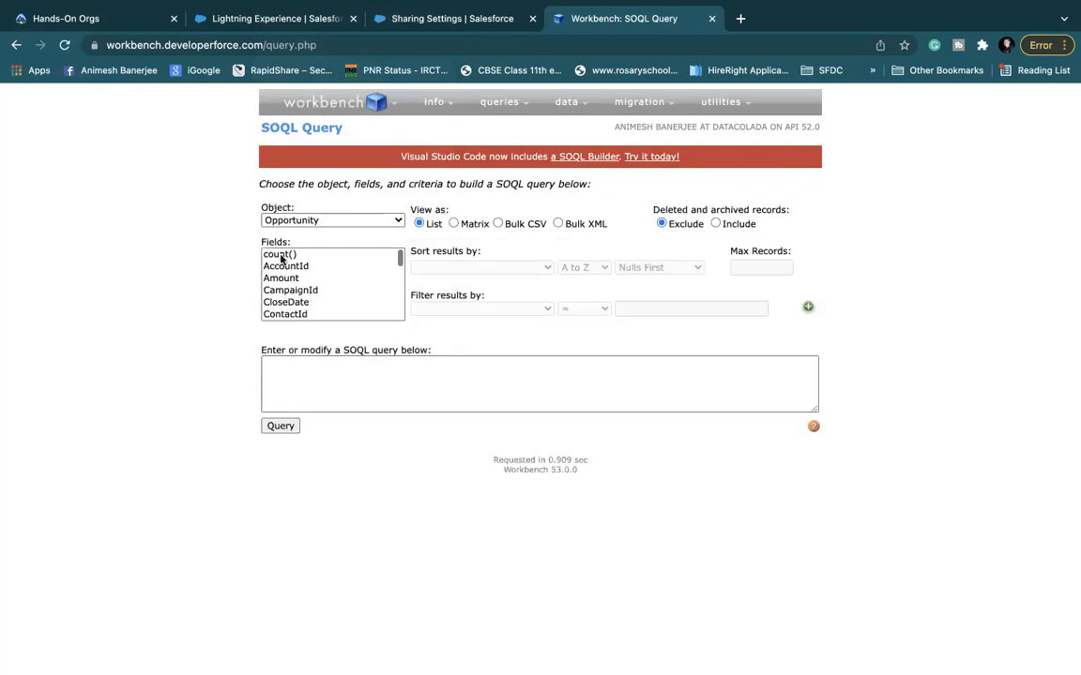
left_click(280, 255)
left_click(280, 427)
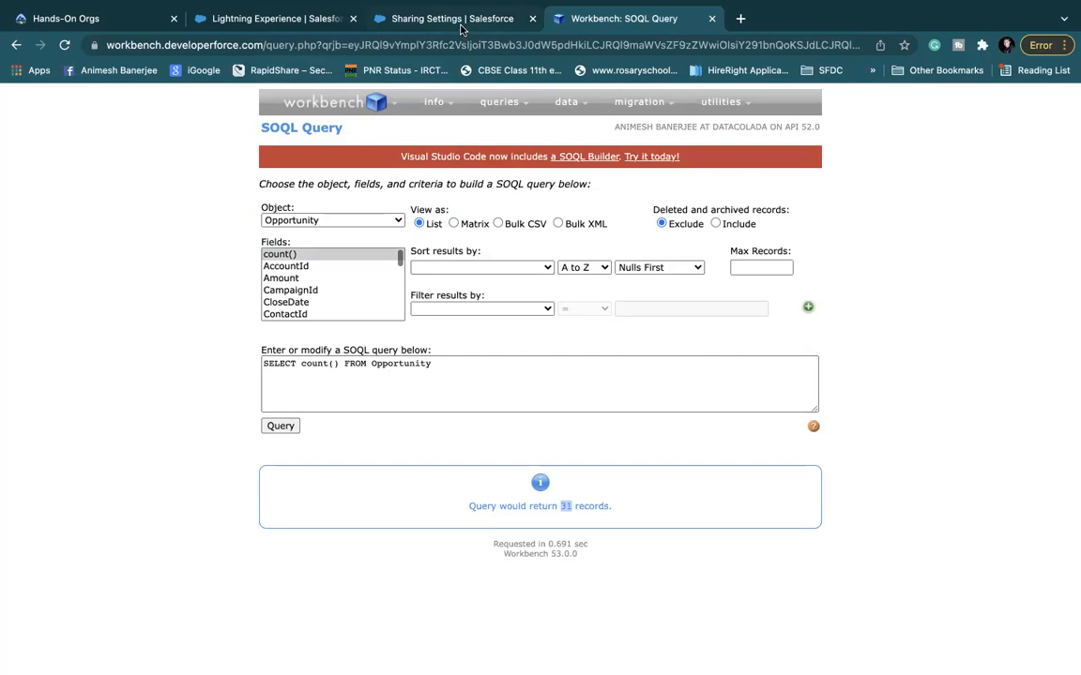
Step: Switch to the Salesforce playground, open the Sales app's All Opportunities list view and look through its records
left_click(421, 21)
left_click(205, 25)
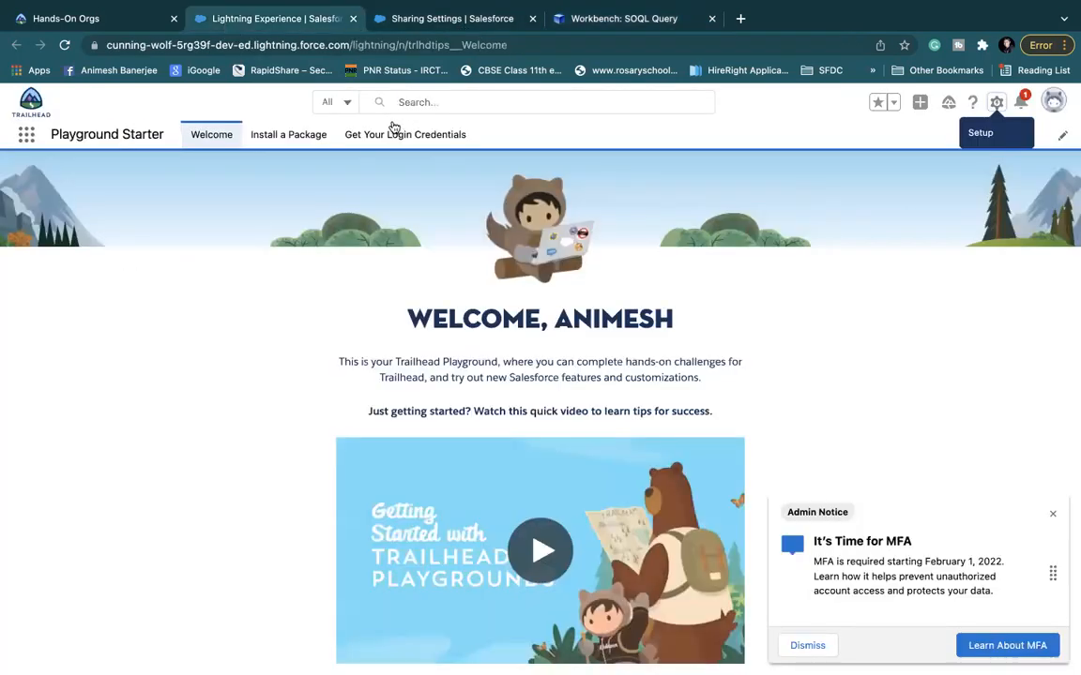
left_click(24, 136)
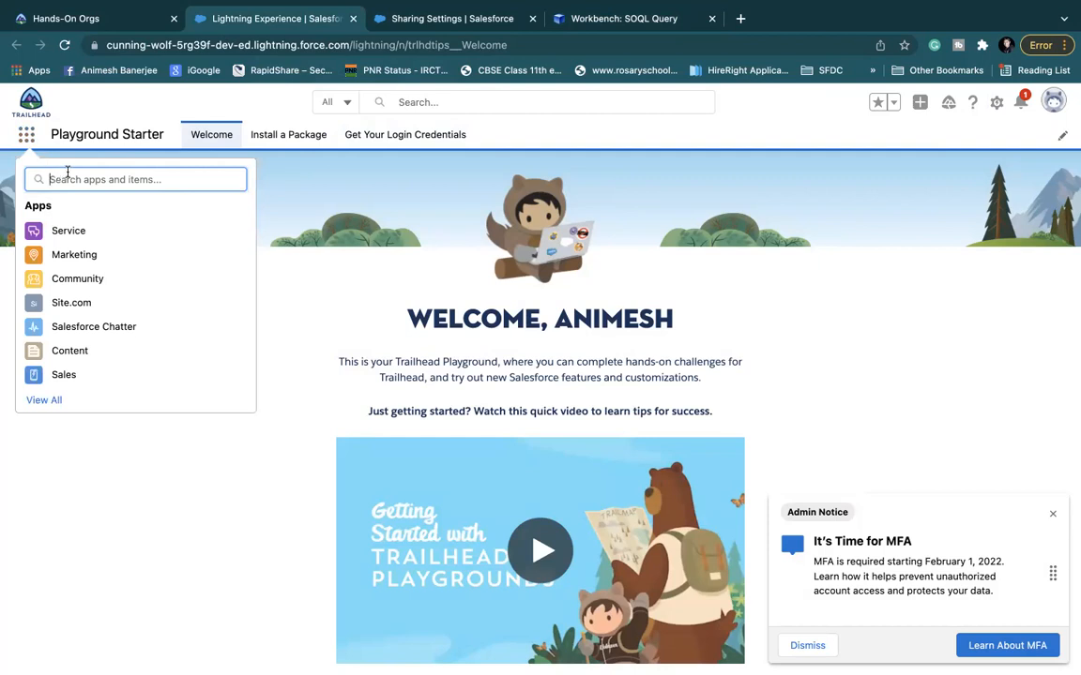
left_click(72, 378)
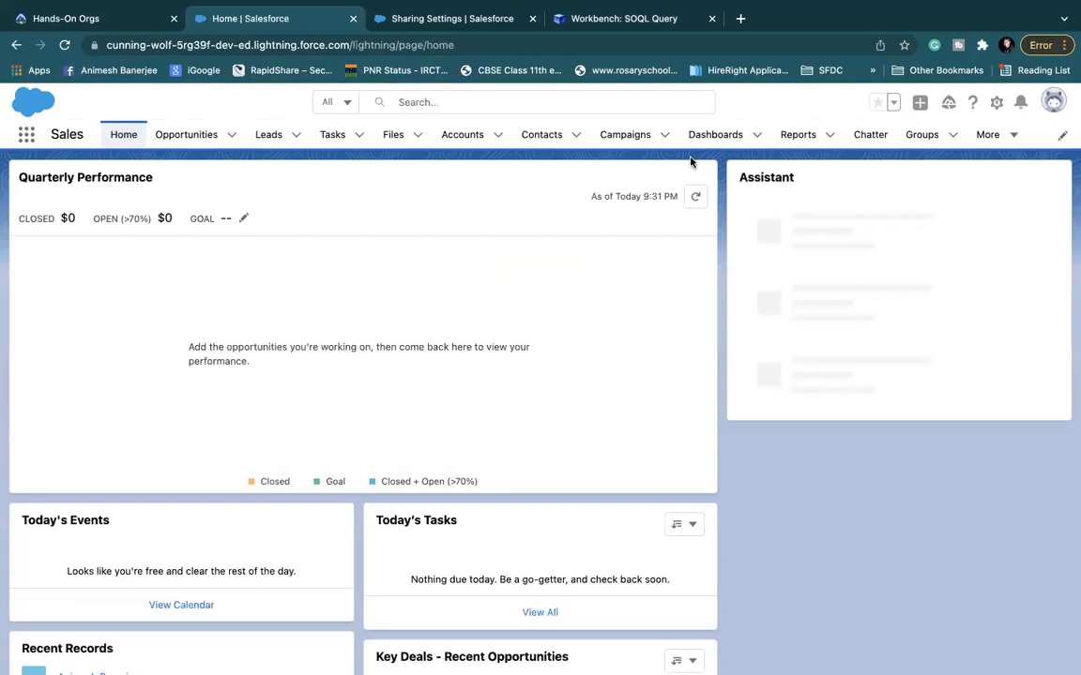
left_click(187, 137)
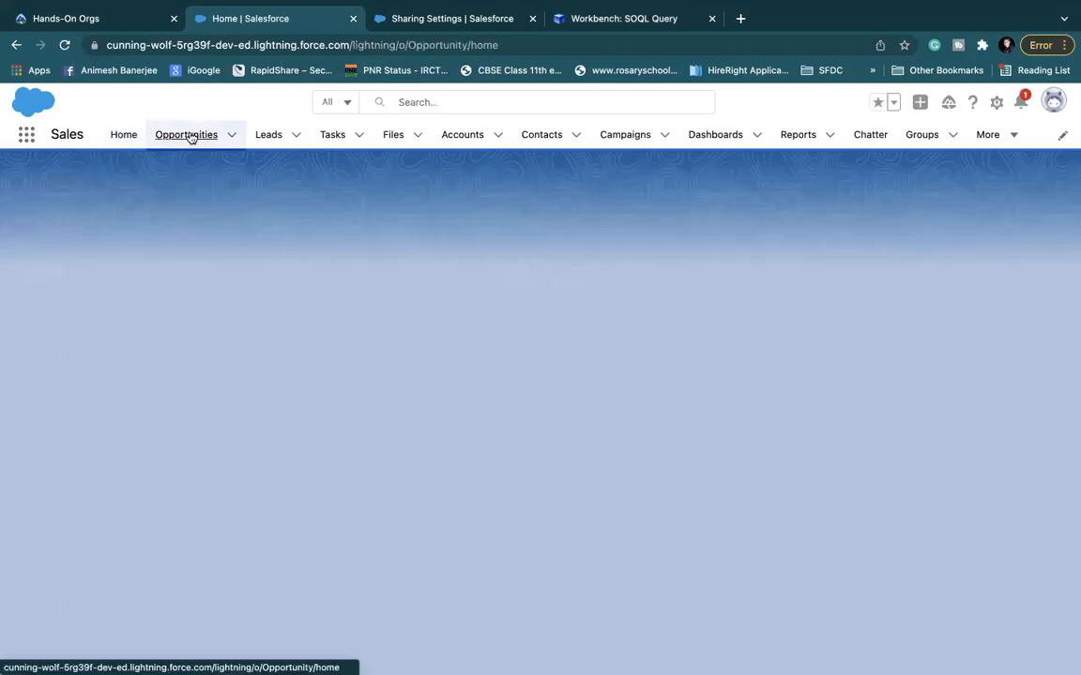
left_click(172, 191)
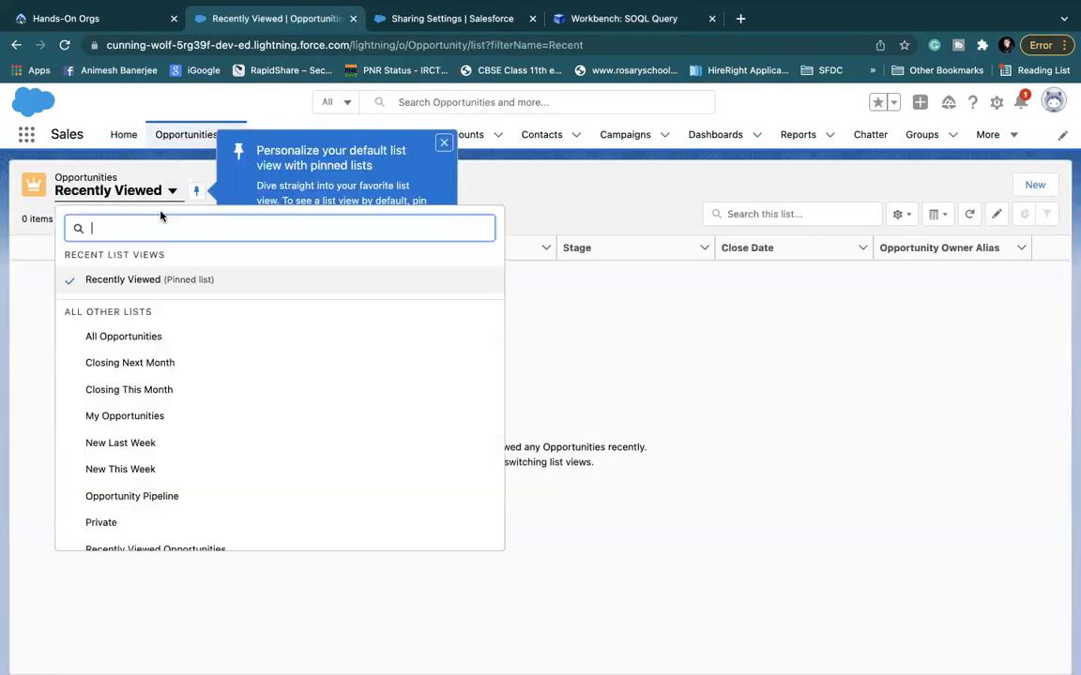
left_click(123, 344)
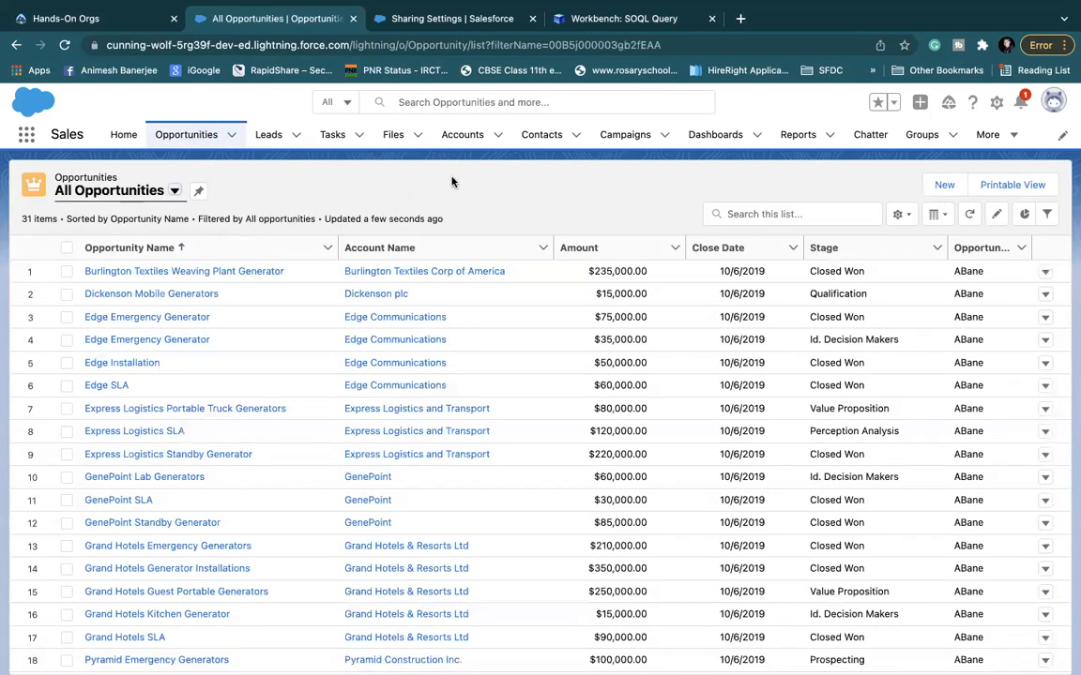
scroll(371, 474, "down", 1)
scroll(370, 475, "down", 5)
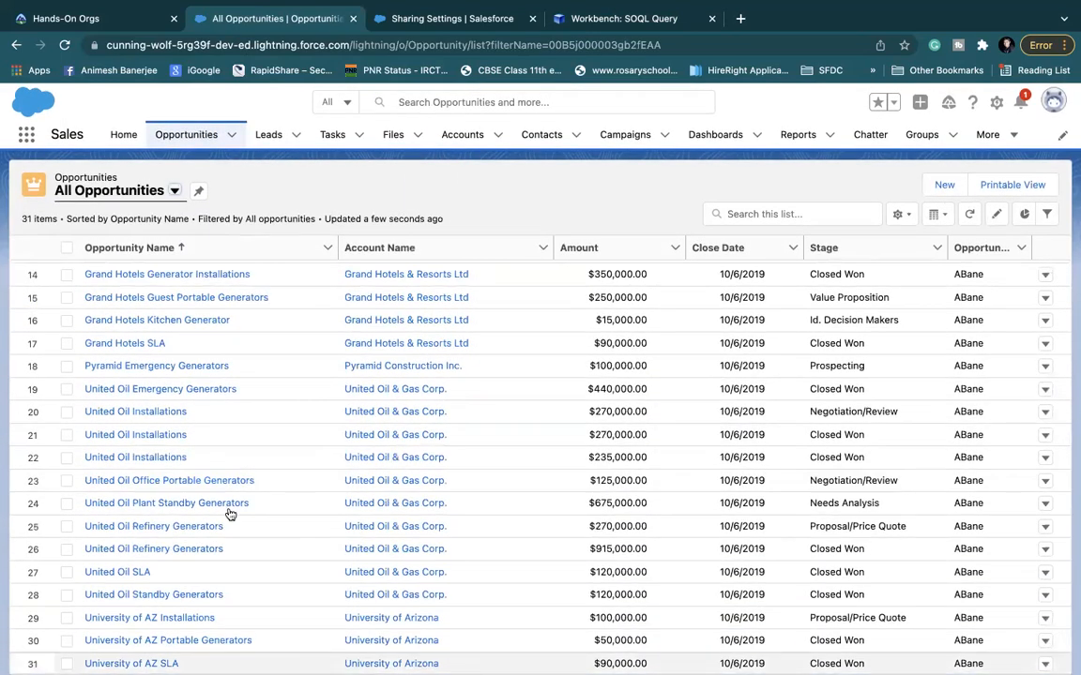
scroll(229, 511, "up", 6)
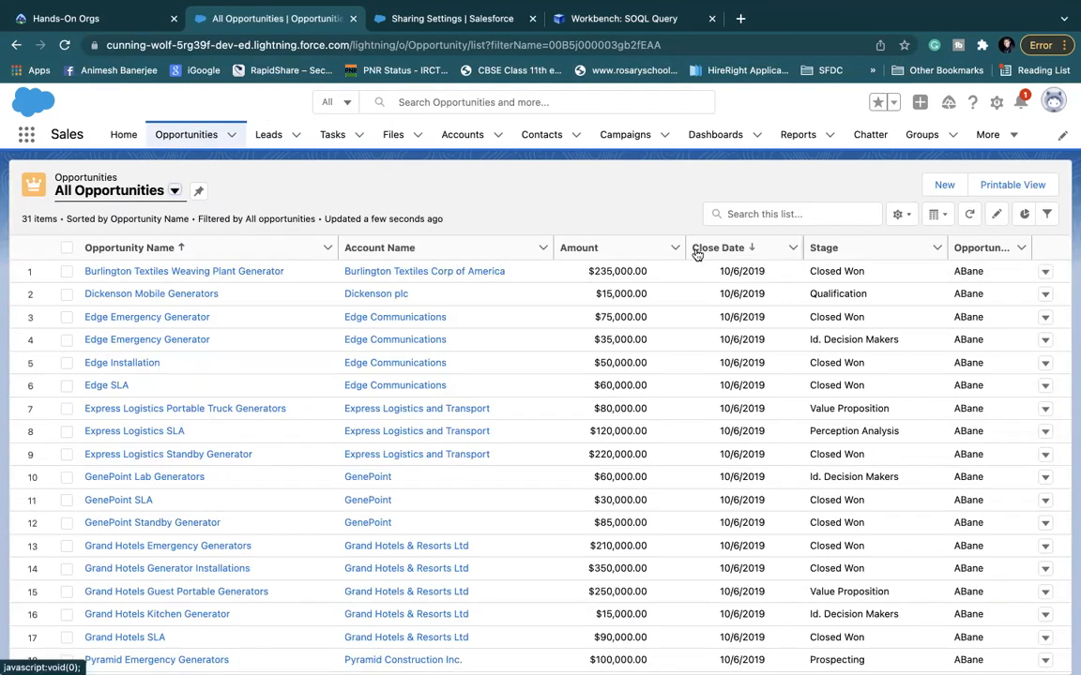
Step: Return to Workbench and run a count() query on the OpportunityShare object
mouse_move(233, 11)
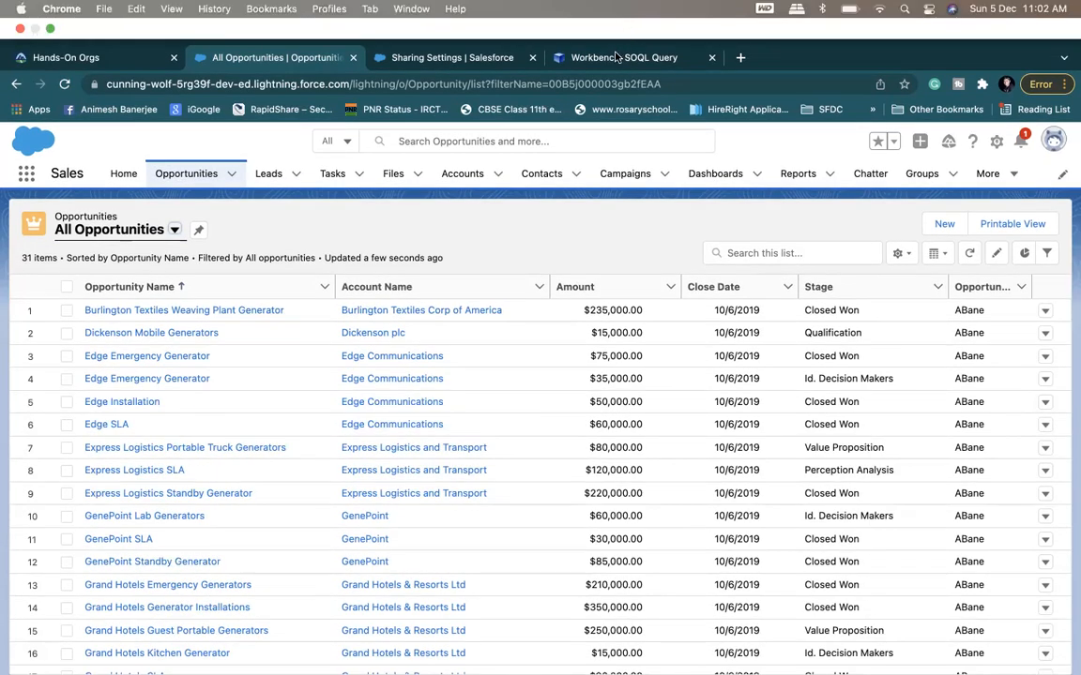
left_click(619, 51)
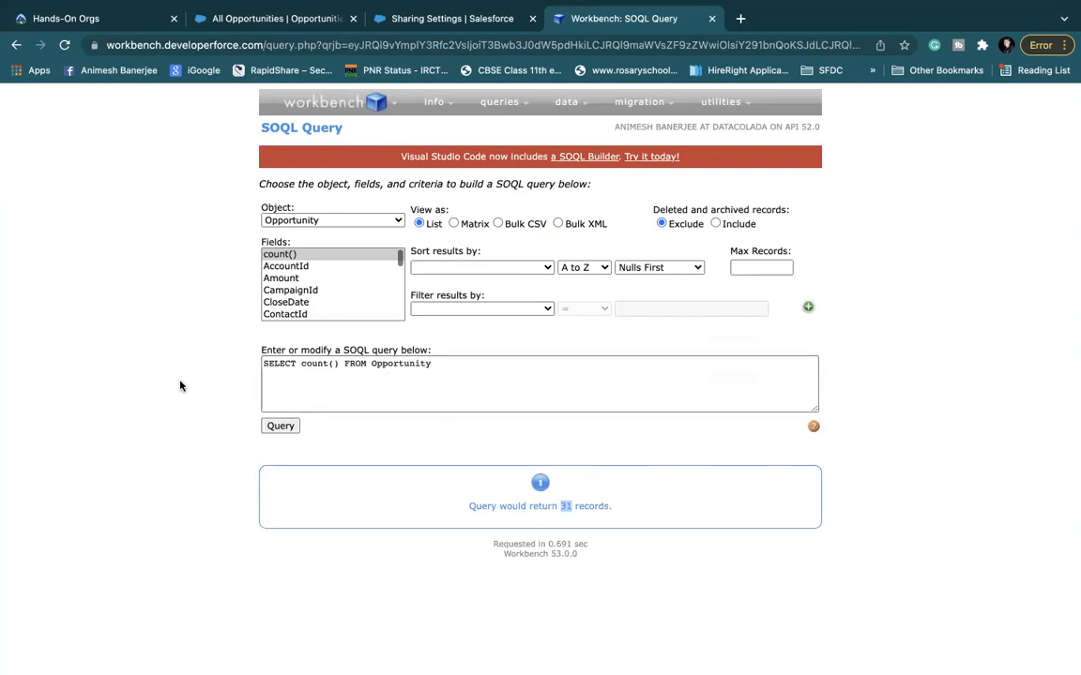
left_click(355, 221)
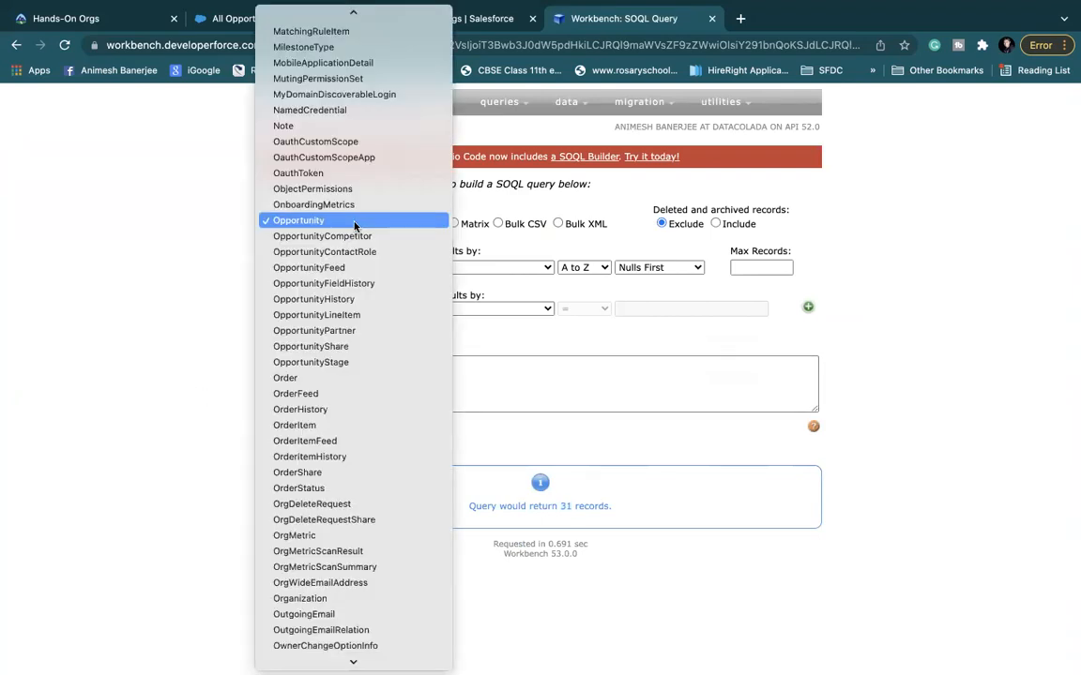
left_click(333, 346)
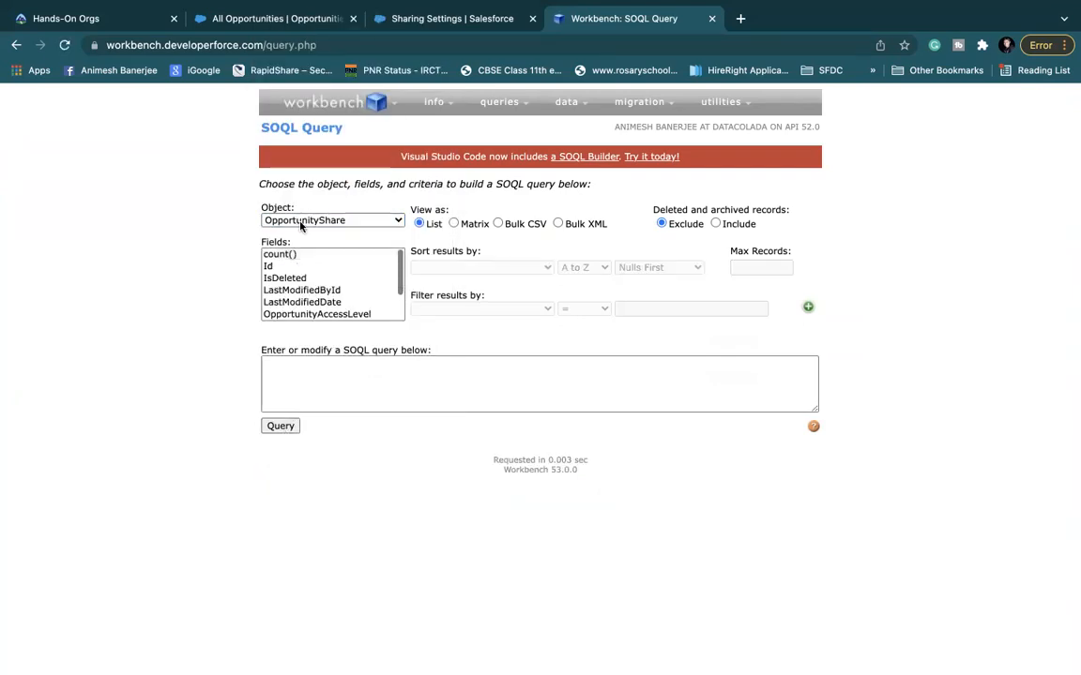
left_click(284, 266)
left_click(280, 254)
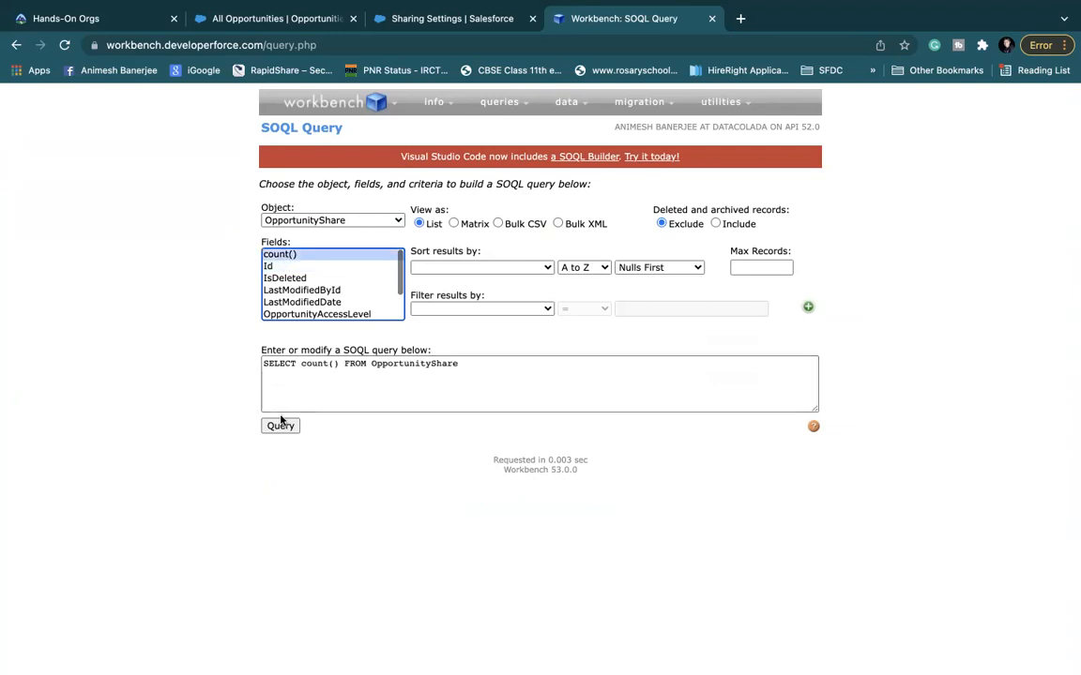
left_click(280, 425)
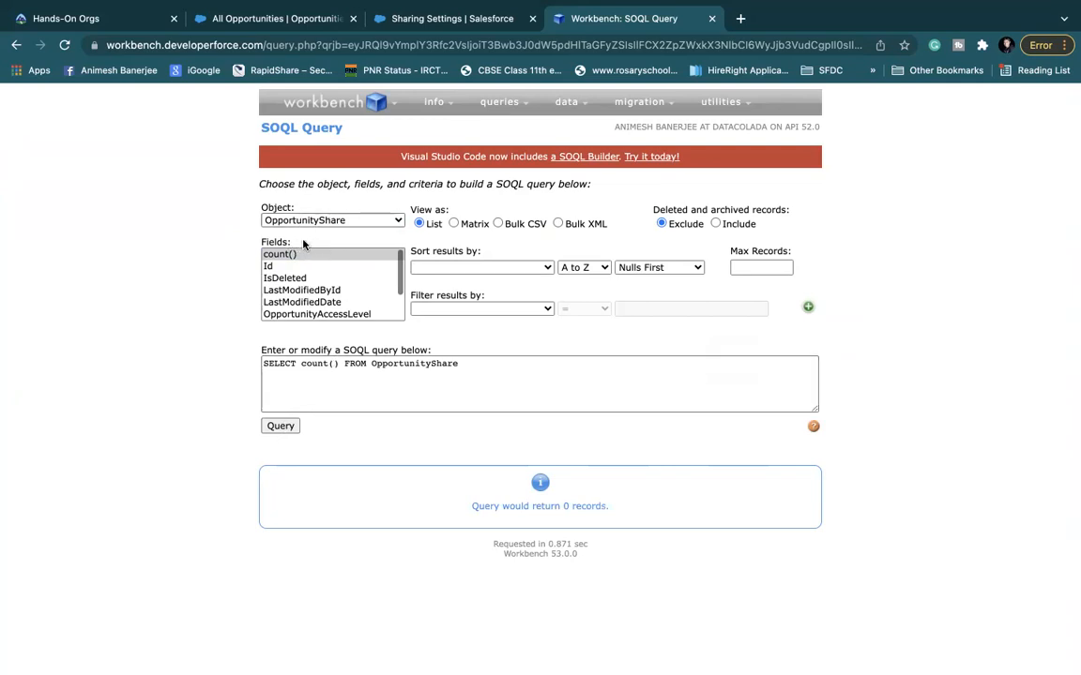
Step: Go back to the Sharing Settings overview in Salesforce Setup and check the Opportunity object's default internal access
left_click(436, 19)
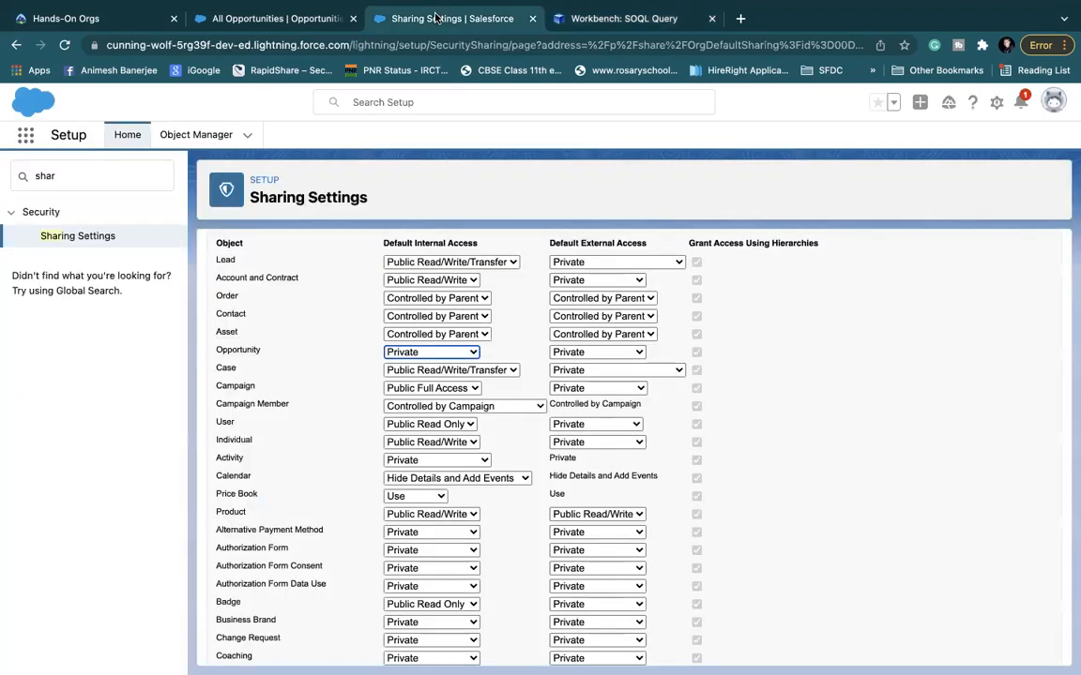
left_click(16, 45)
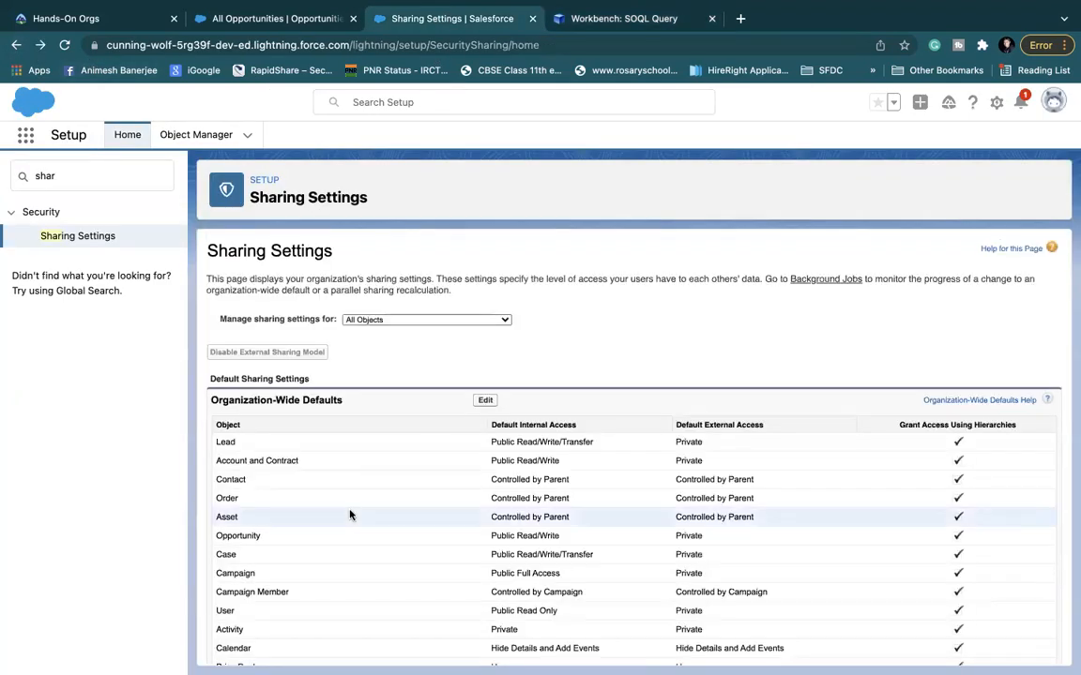
scroll(350, 511, "down", 2)
left_click_drag(490, 438, 576, 439)
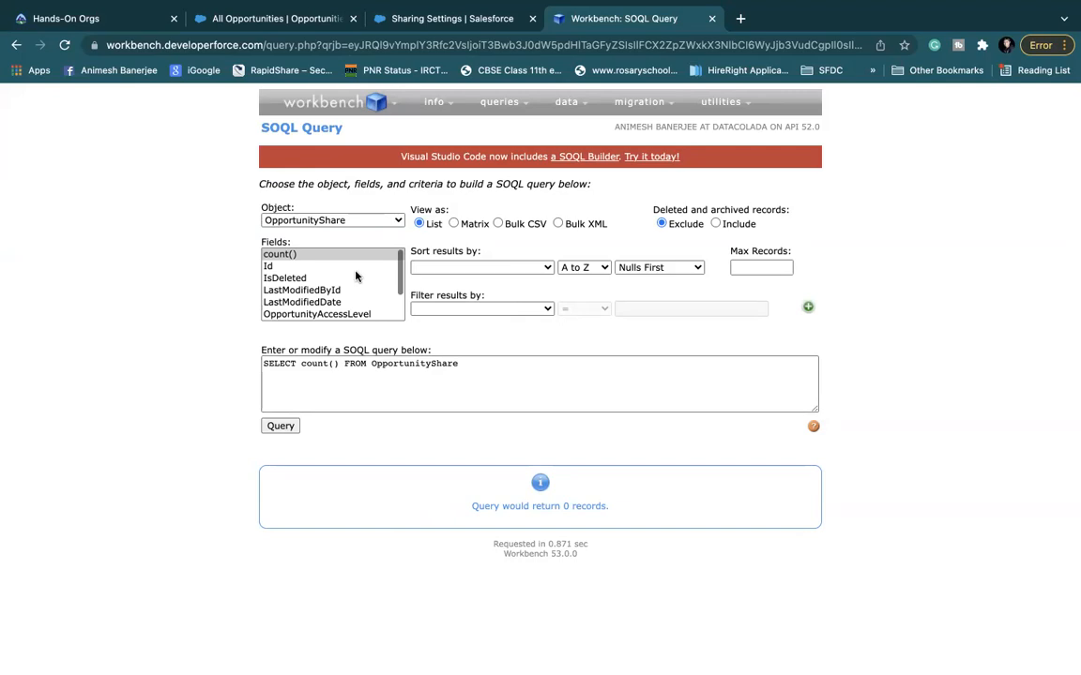
Step: In Workbench, query OpportunityShare for the fields OpportunityAccessLevel, OpportunityId, RowCause and UserOrGroupId
scroll(357, 277, "down", 3)
scroll(356, 278, "up", 2)
scroll(356, 277, "down", 2)
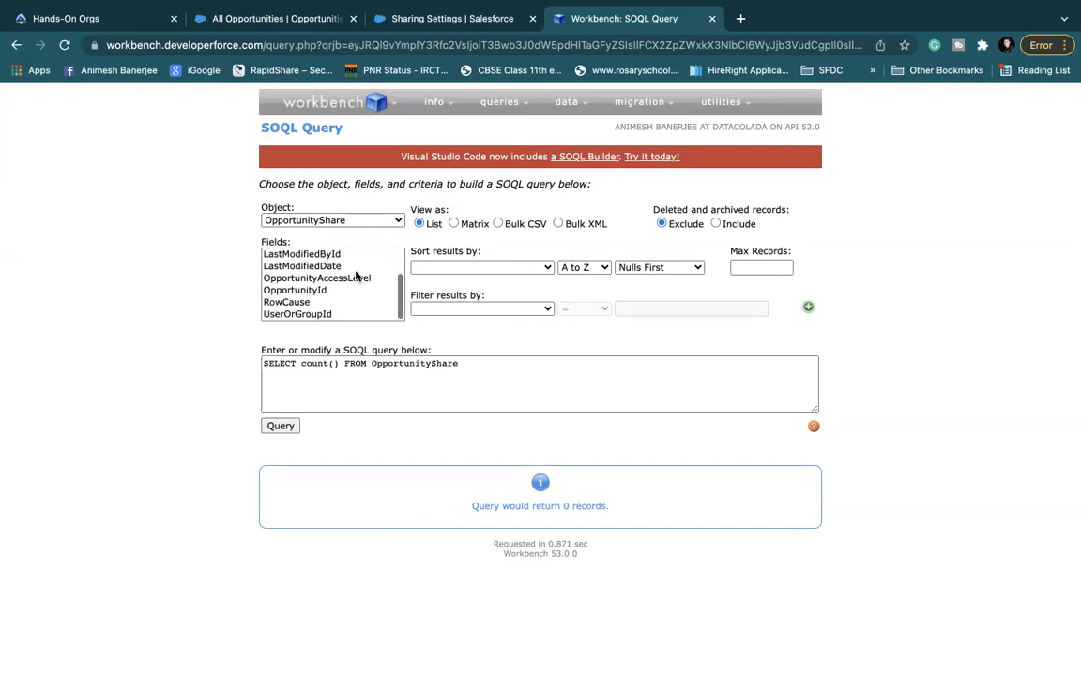
left_click(319, 291)
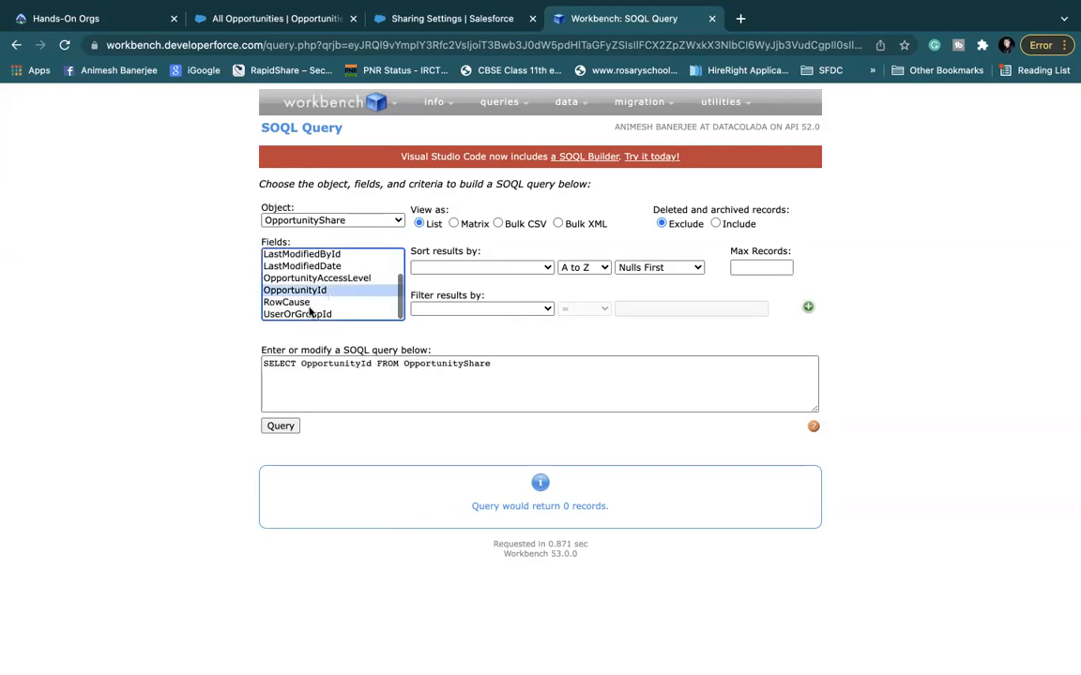
left_click(287, 302, "super")
left_click(296, 314, "super")
left_click(316, 279, "super")
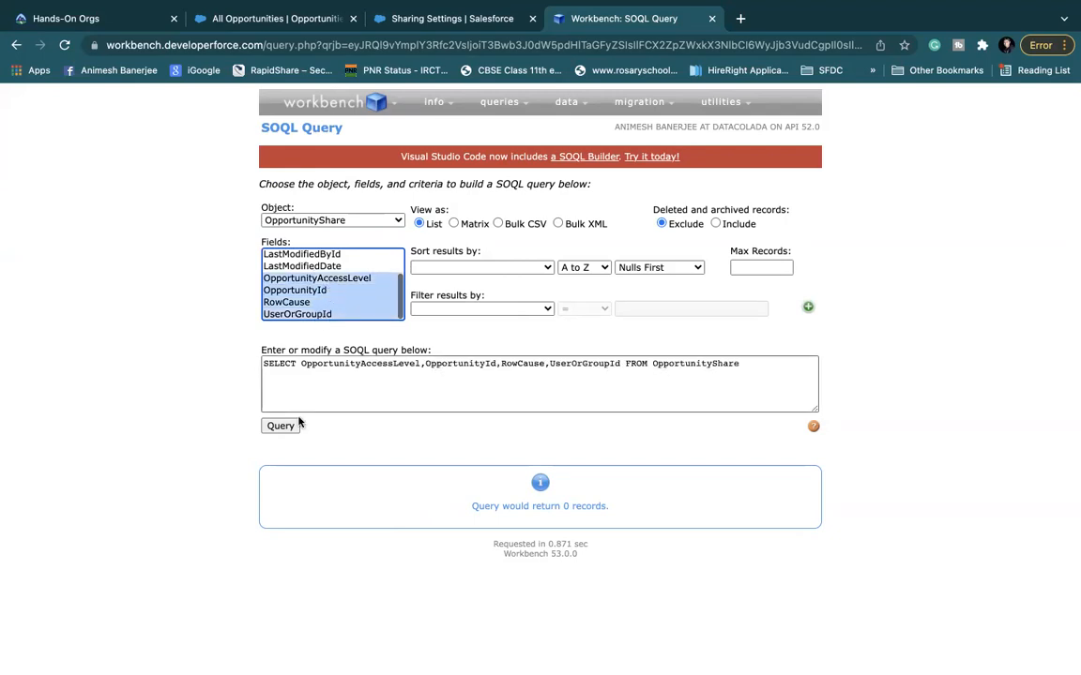
left_click(281, 426)
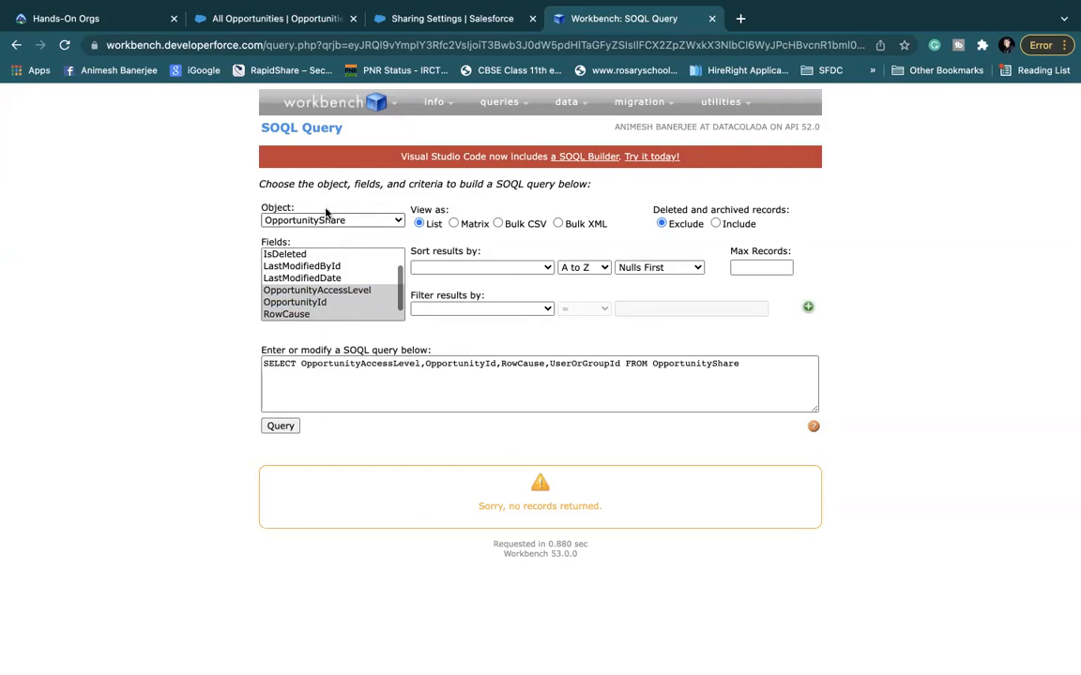
Step: In Salesforce Sharing Settings, set the Opportunity object's default internal access to Private, save the change and read the resulting notice
left_click(406, 22)
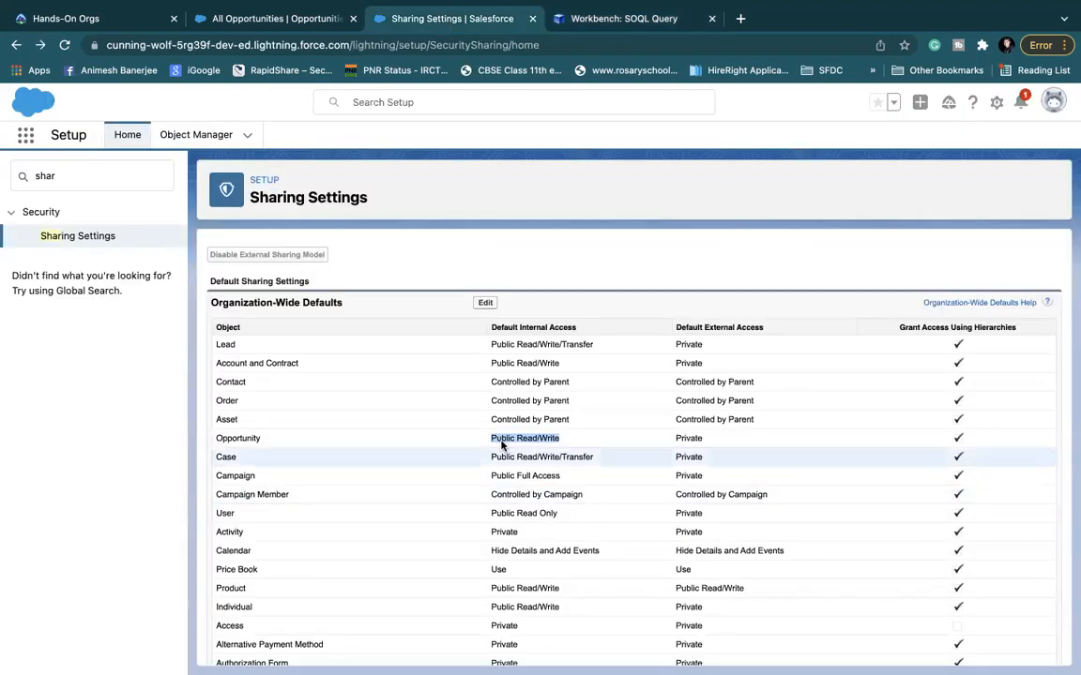
left_click(485, 303)
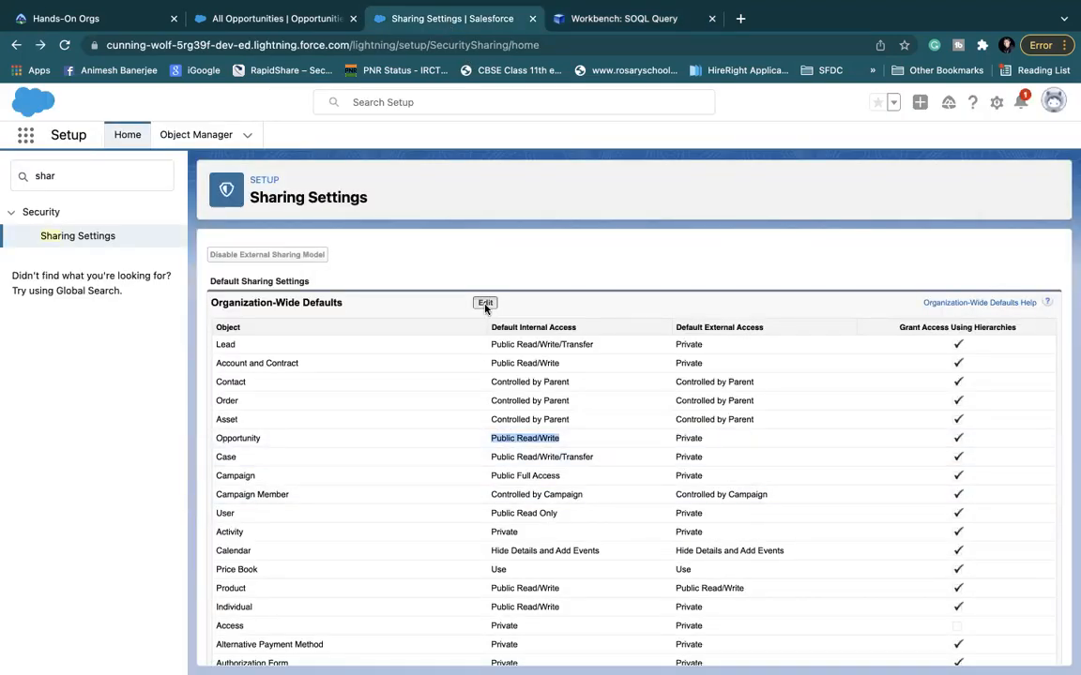
scroll(452, 428, "down", 1)
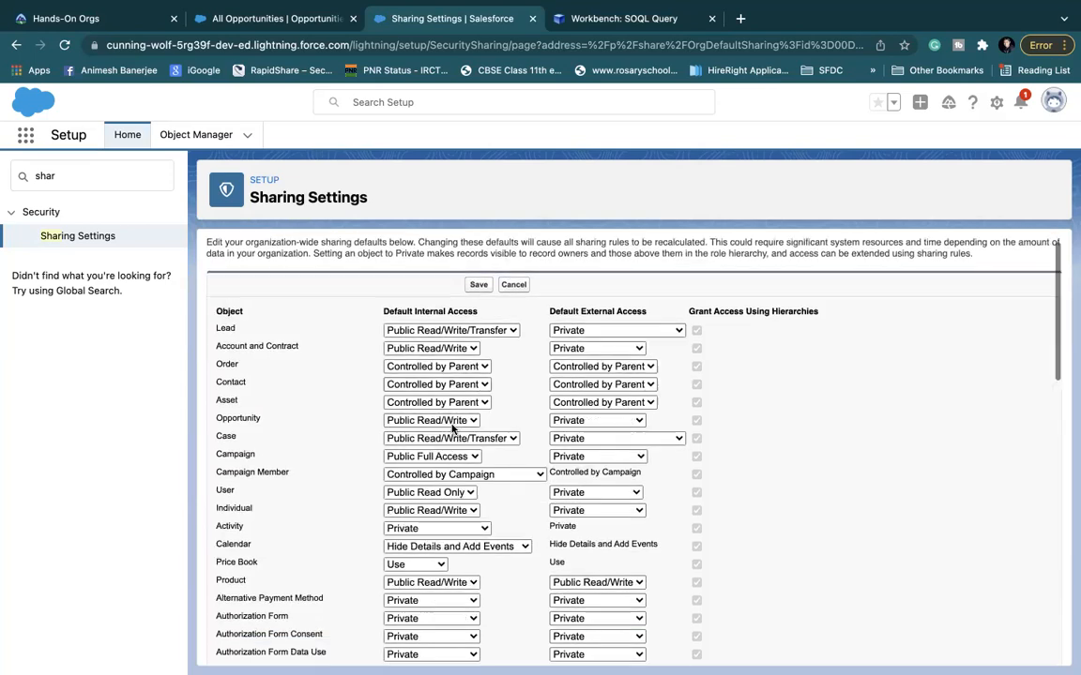
left_click(445, 424)
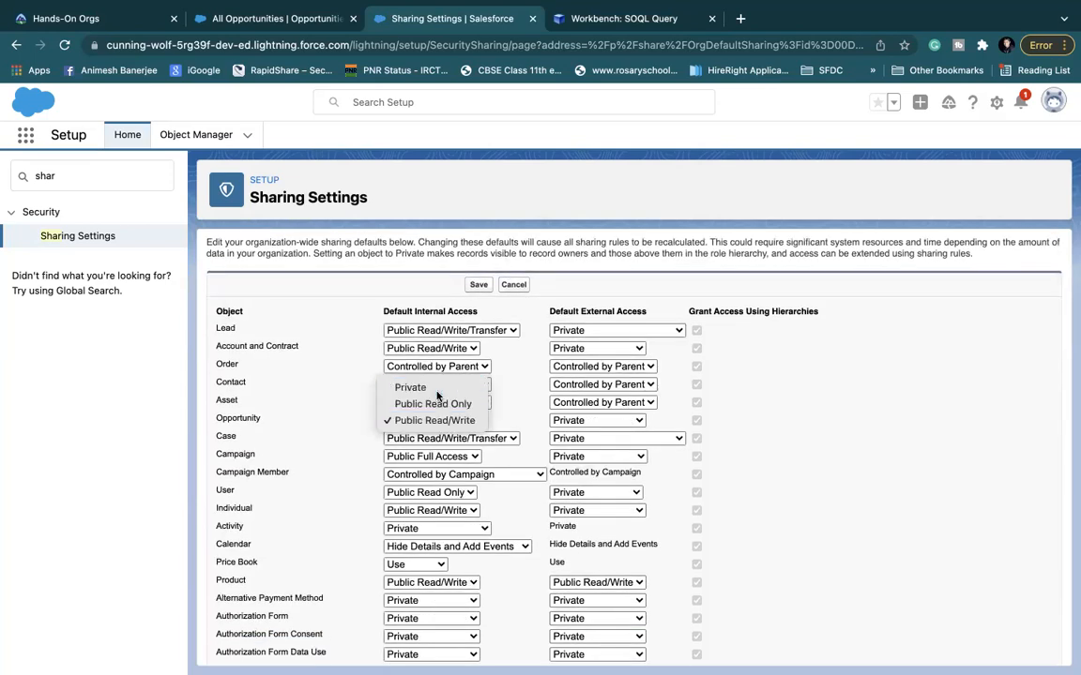
left_click(410, 387)
left_click(478, 284)
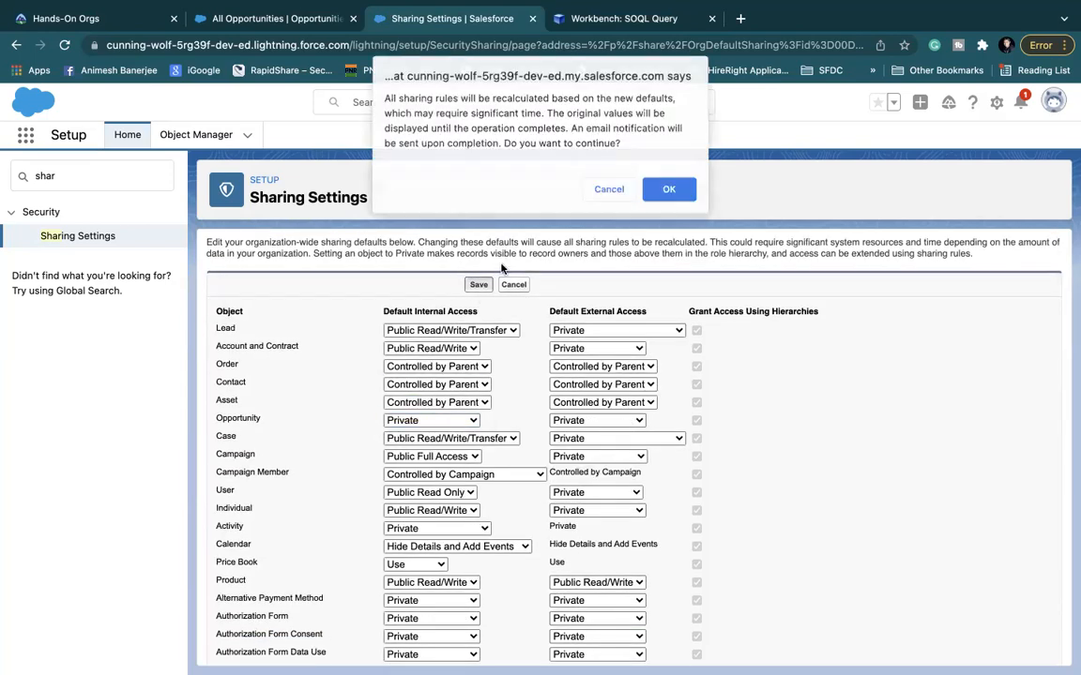
left_click(669, 191)
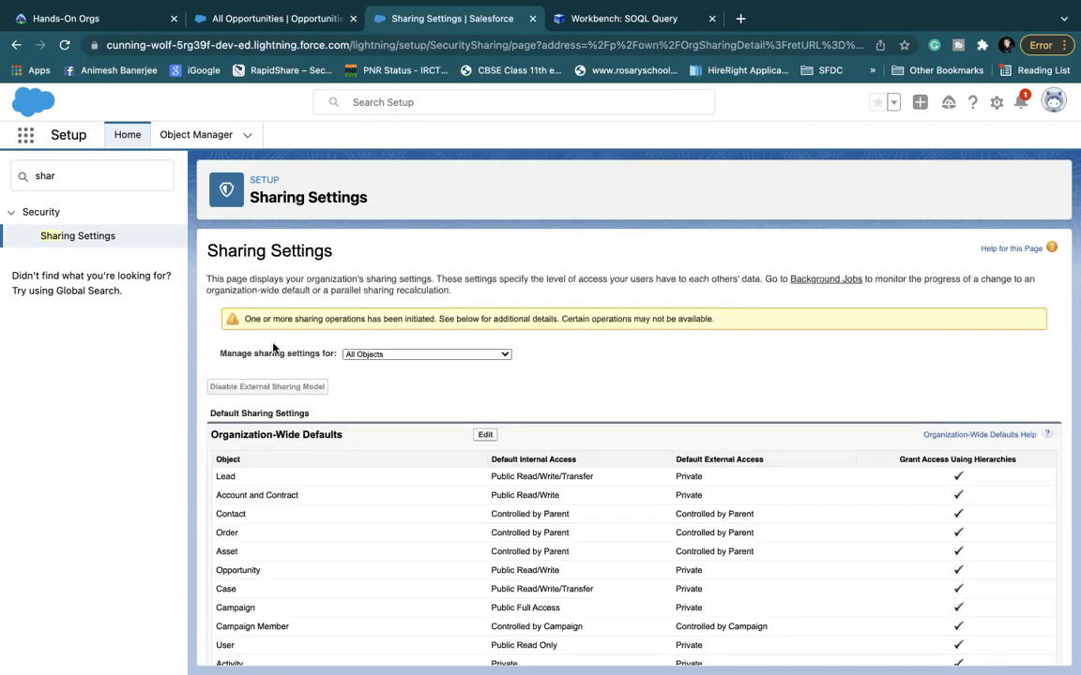
left_click_drag(243, 319, 293, 319)
left_click_drag(398, 331, 673, 330)
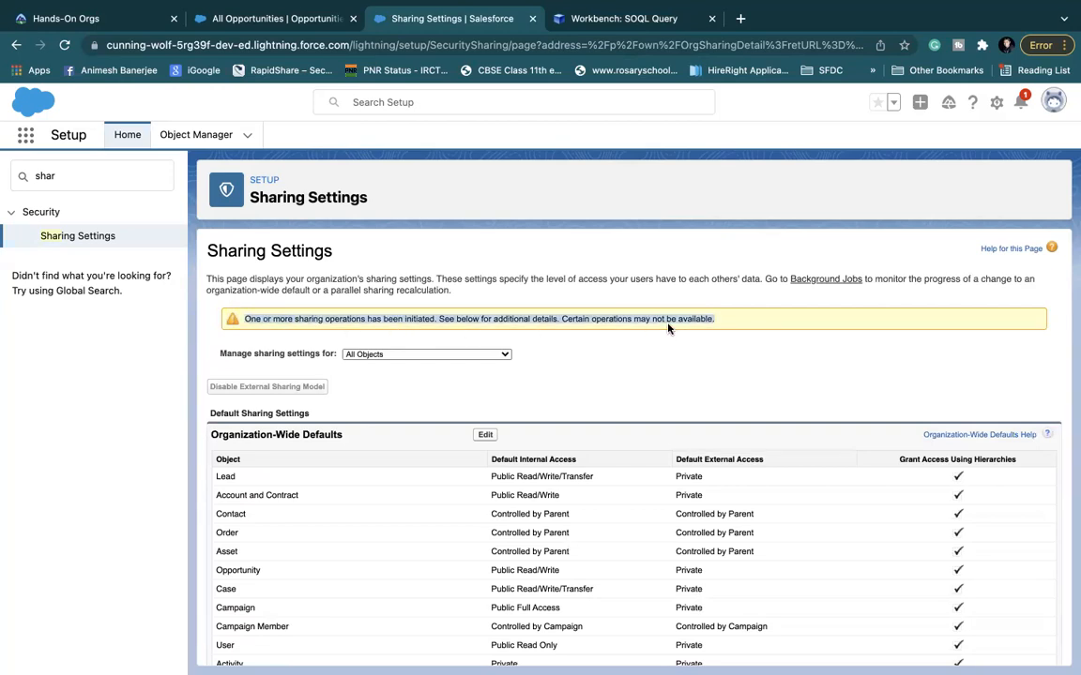
Step: Switch back to Workbench, rerun the OpportunityShare query and look through the returned share records
left_click(585, 20)
left_click(282, 428)
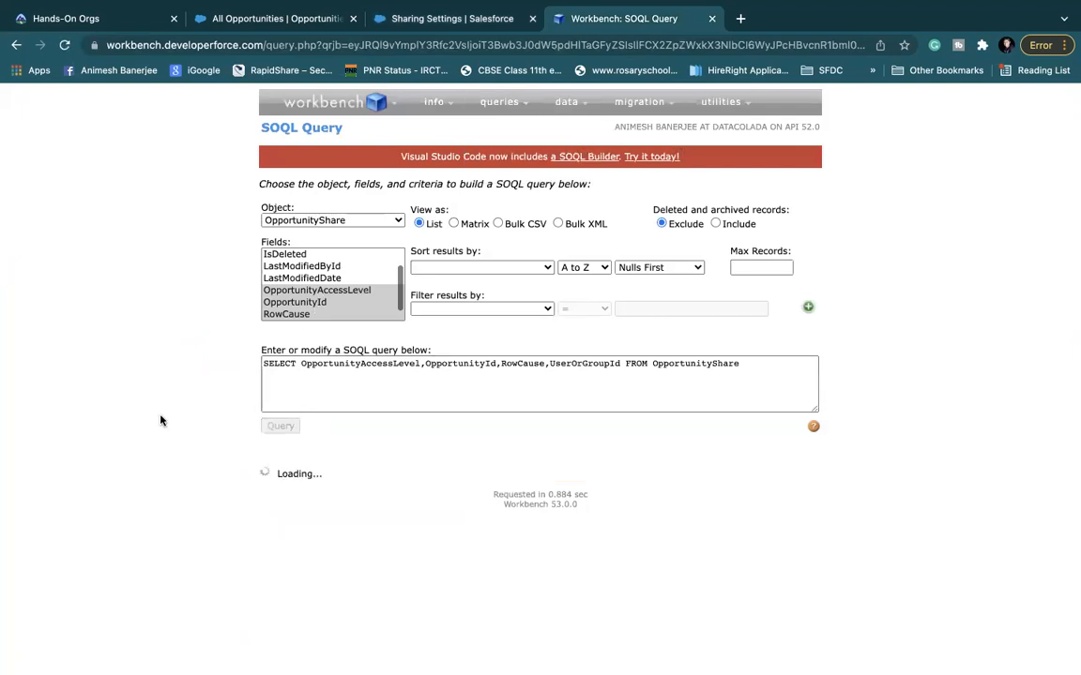
scroll(145, 483, "down", 5)
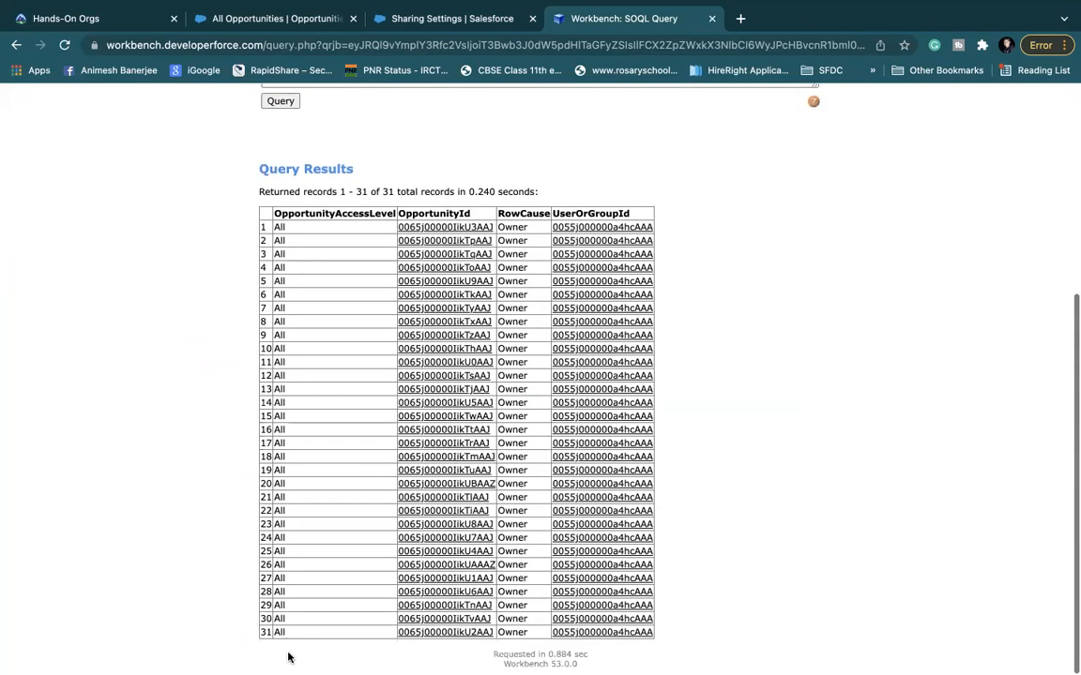
scroll(283, 633, "up", 4)
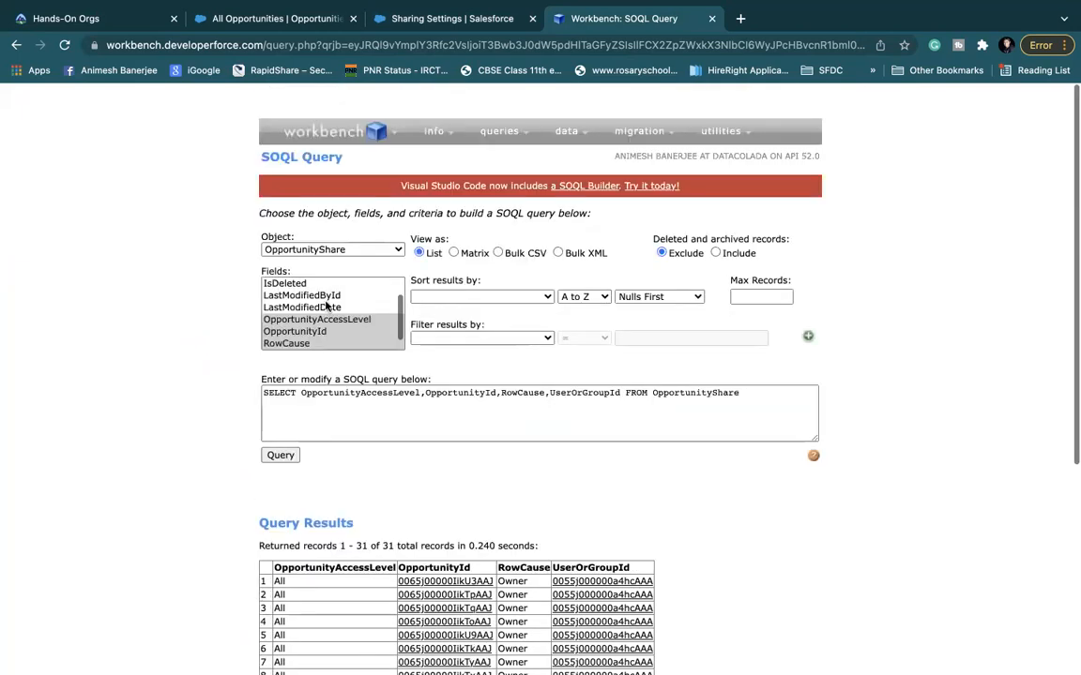
scroll(119, 427, "down", 5)
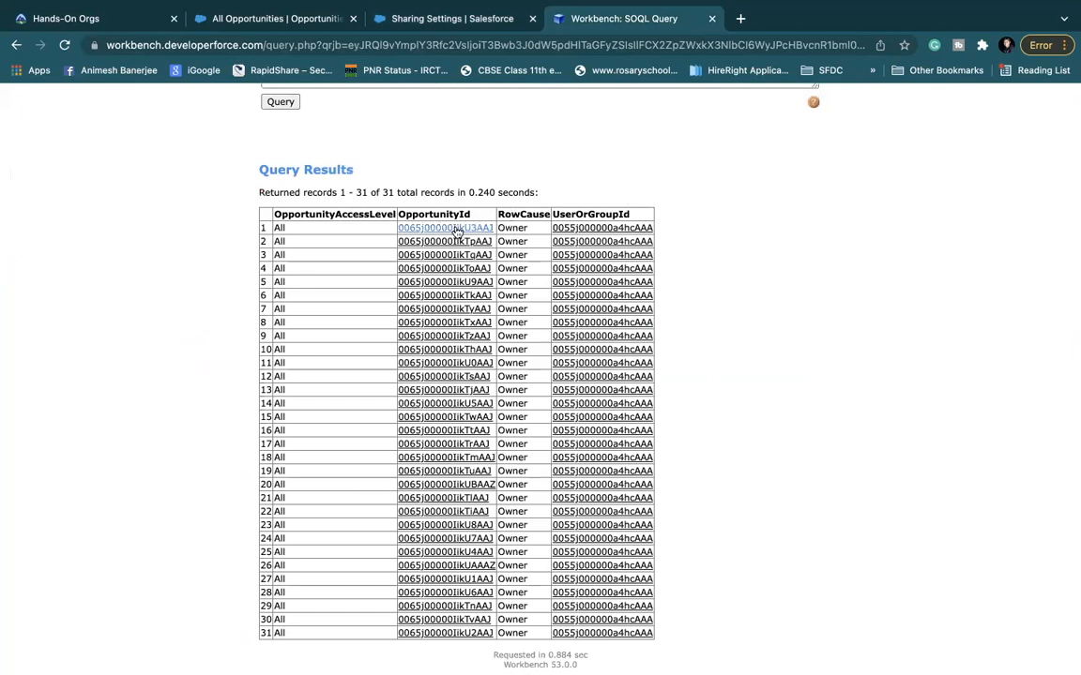
mouse_move(445, 228)
Step: Replace OpportunityId with Opportunity.Name in the SELECT list of the OpportunityShare query
scroll(475, 204, "up", 1)
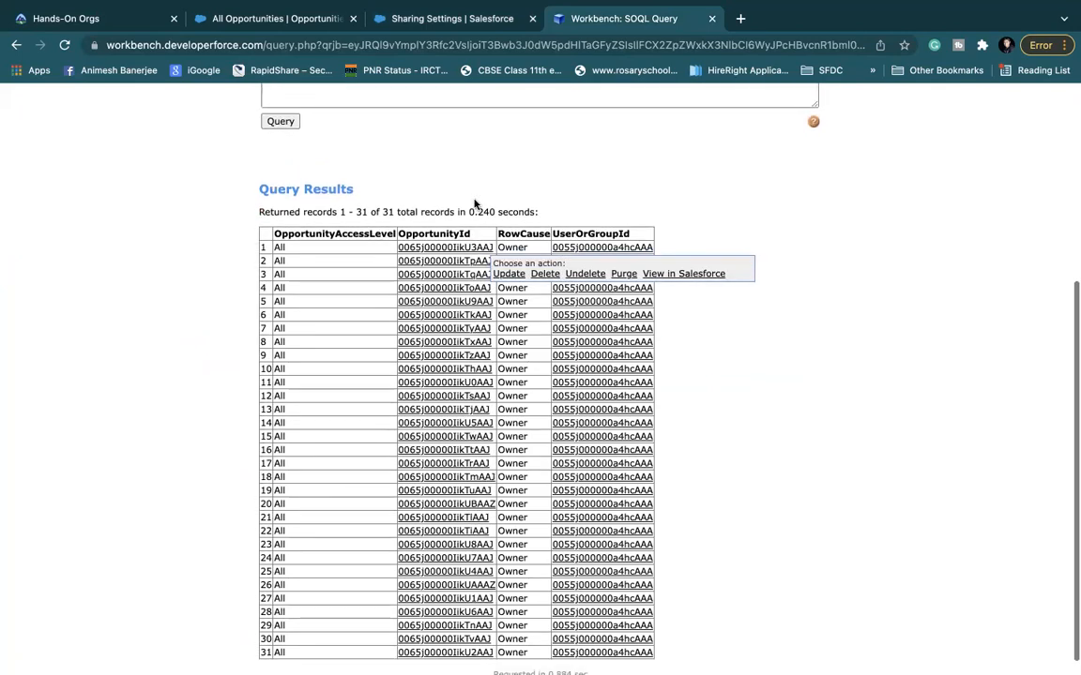
scroll(475, 203, "up", 3)
left_click(497, 207)
key("BackSpace")
key("BackSpace")
type(".N")
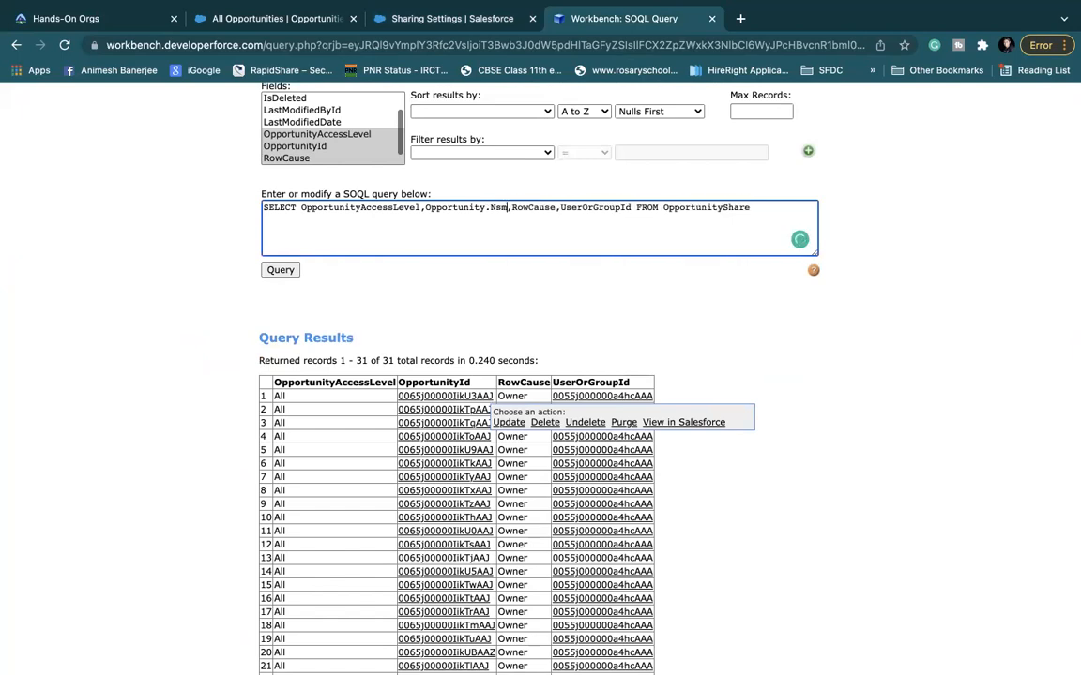
type("ame")
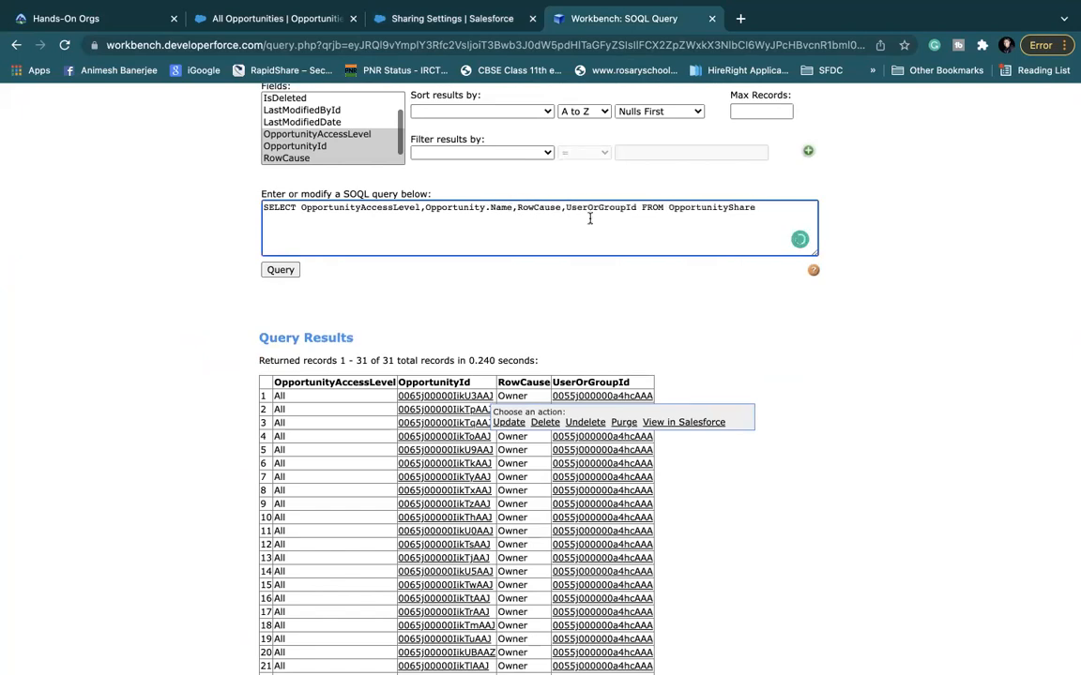
Step: Replace UserOrGroupId with UserOrGroup.Name in the OpportunityShare query and run it
left_click(635, 207)
key("BackSpace")
key("BackSpace")
type(".Name")
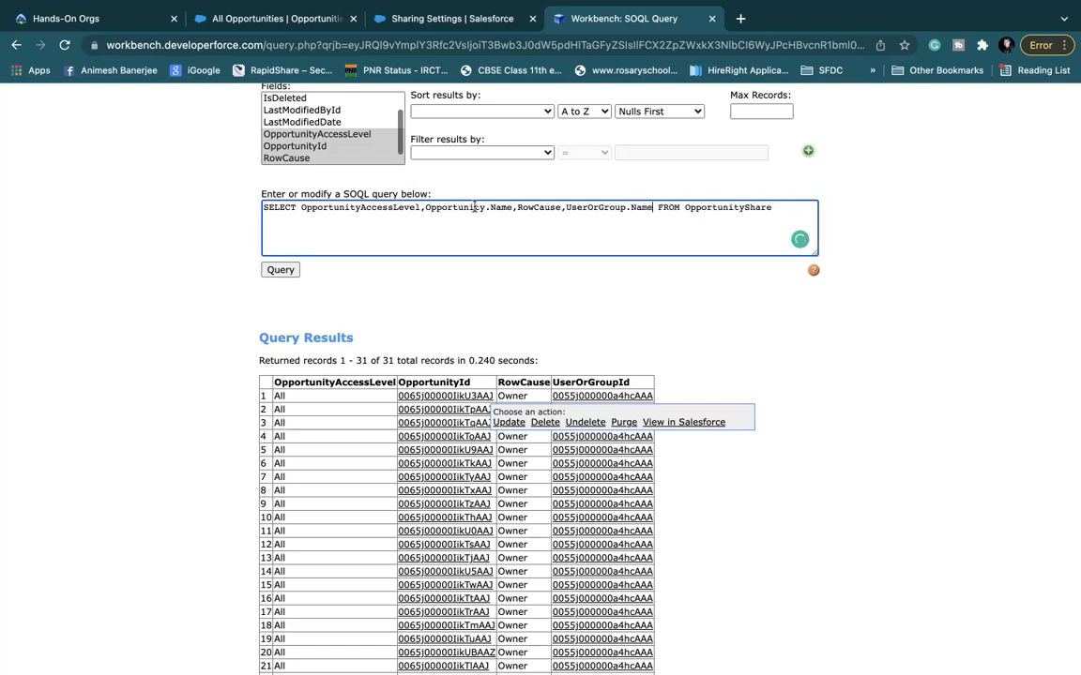
left_click(291, 272)
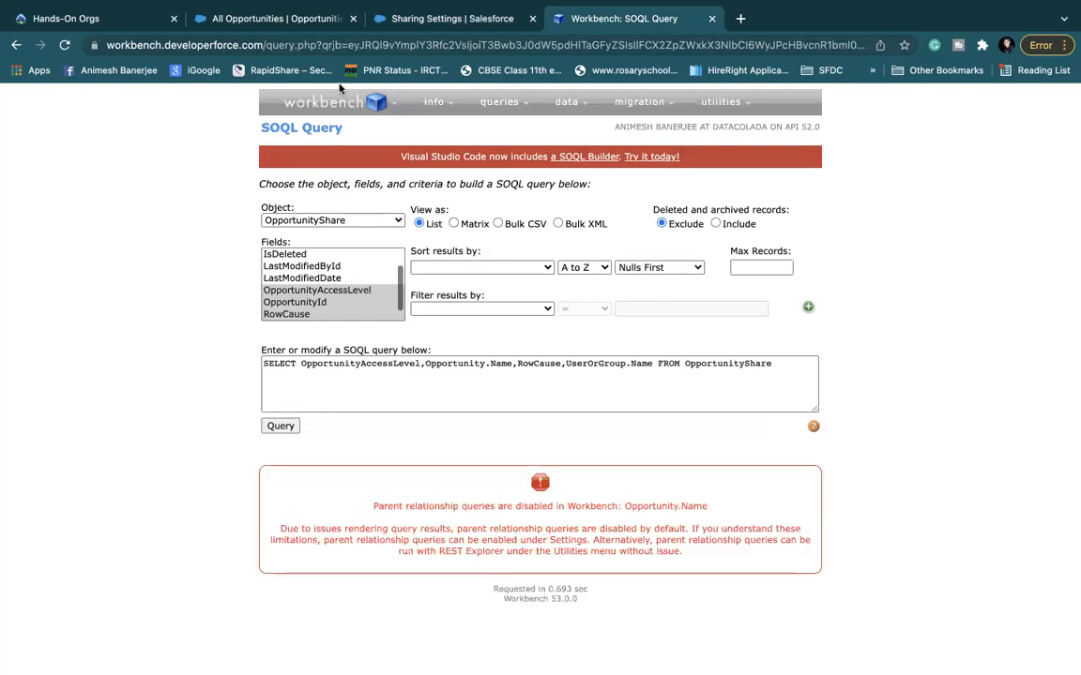
Step: Enable the "Allows SOQL Parent Relationship Queries" option in the Workbench settings and apply the settings
mouse_move(355, 100)
left_click(277, 123)
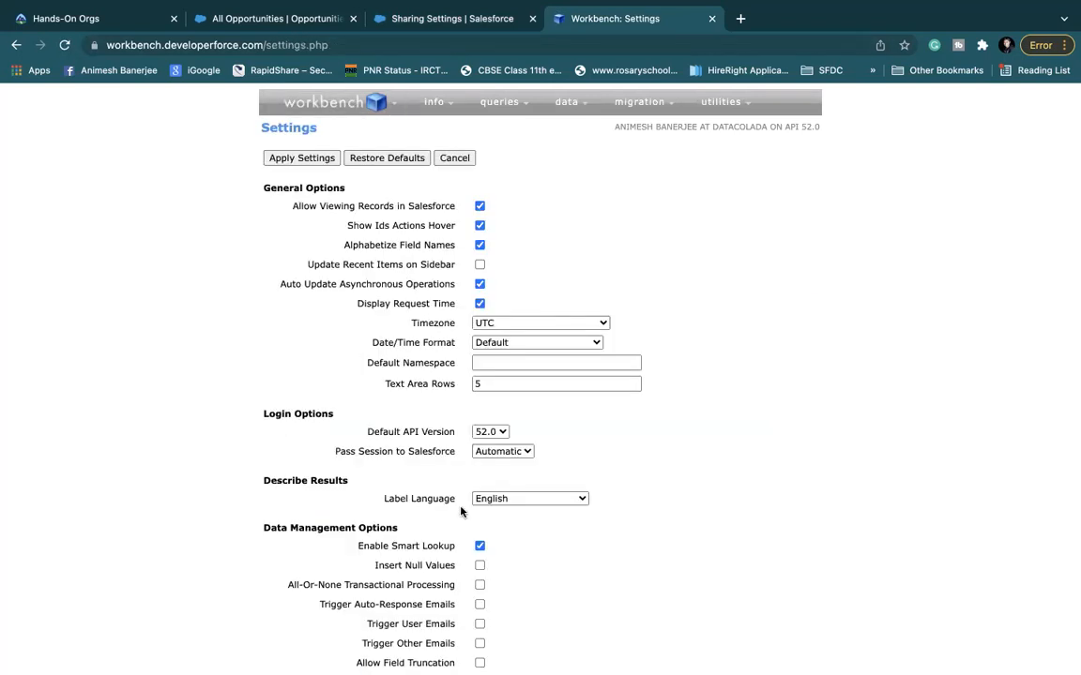
scroll(460, 512, "down", 4)
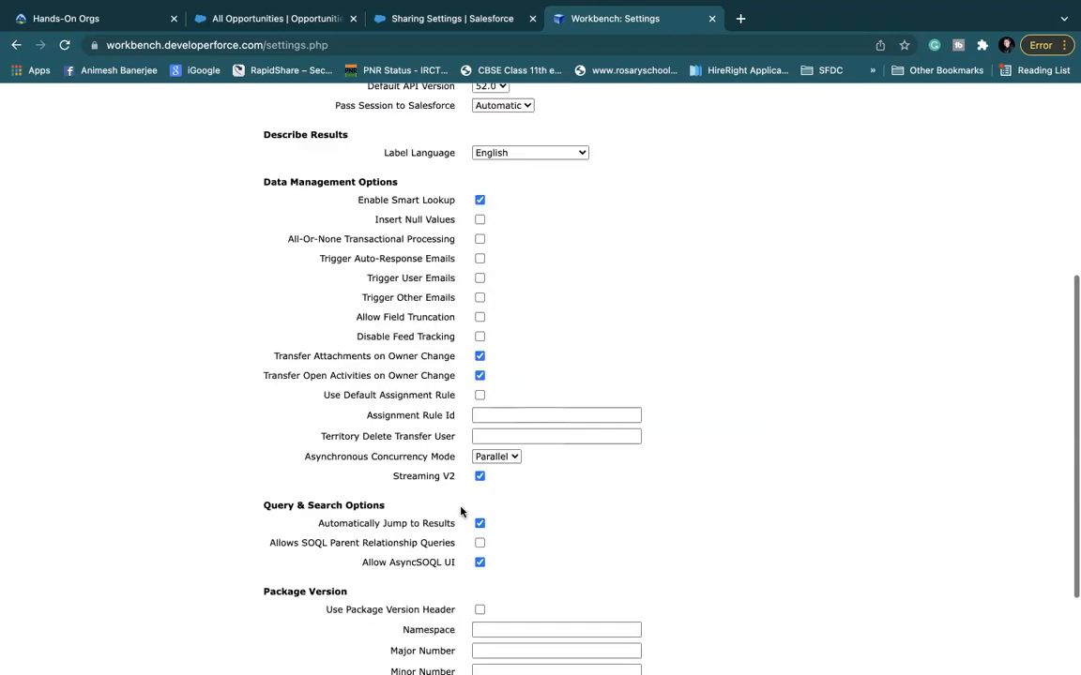
scroll(460, 511, "down", 1)
left_click(480, 448)
scroll(302, 662, "down", 1)
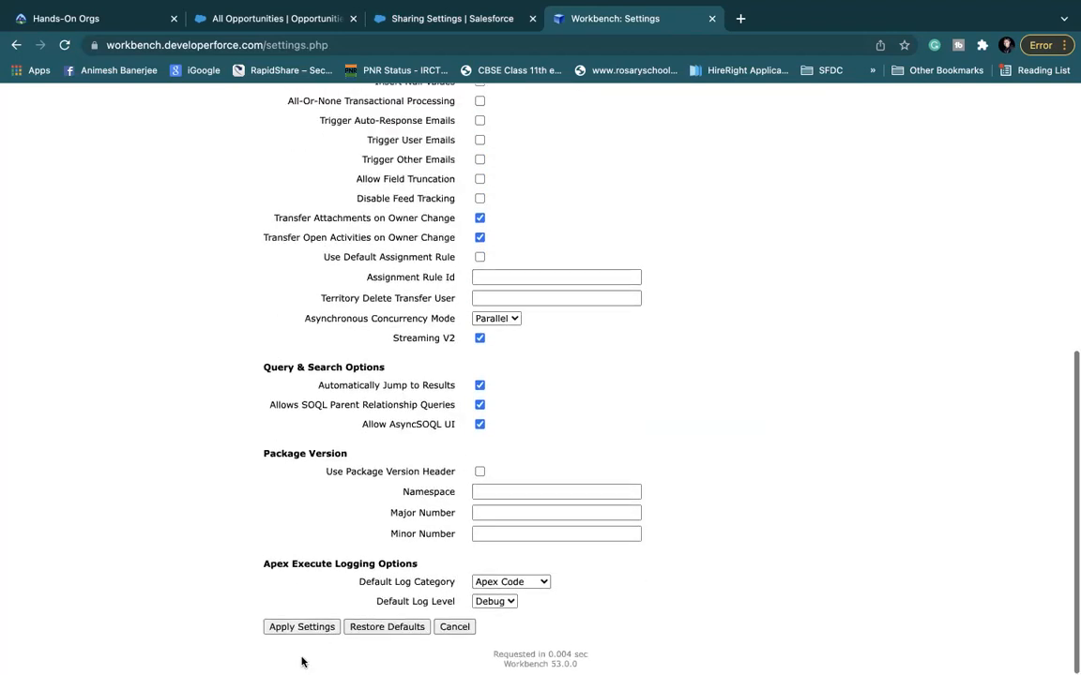
left_click(300, 628)
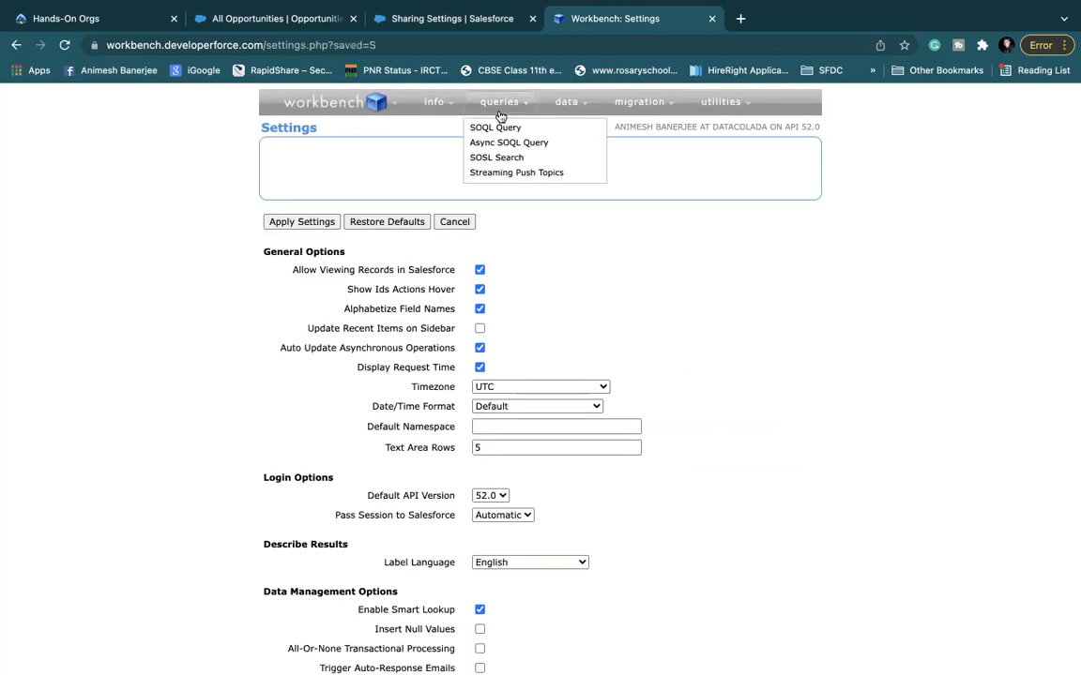
Step: Return to the SOQL Query page and run the OpportunityShare query with Opportunity.Name and UserOrGroup.Name
left_click(491, 129)
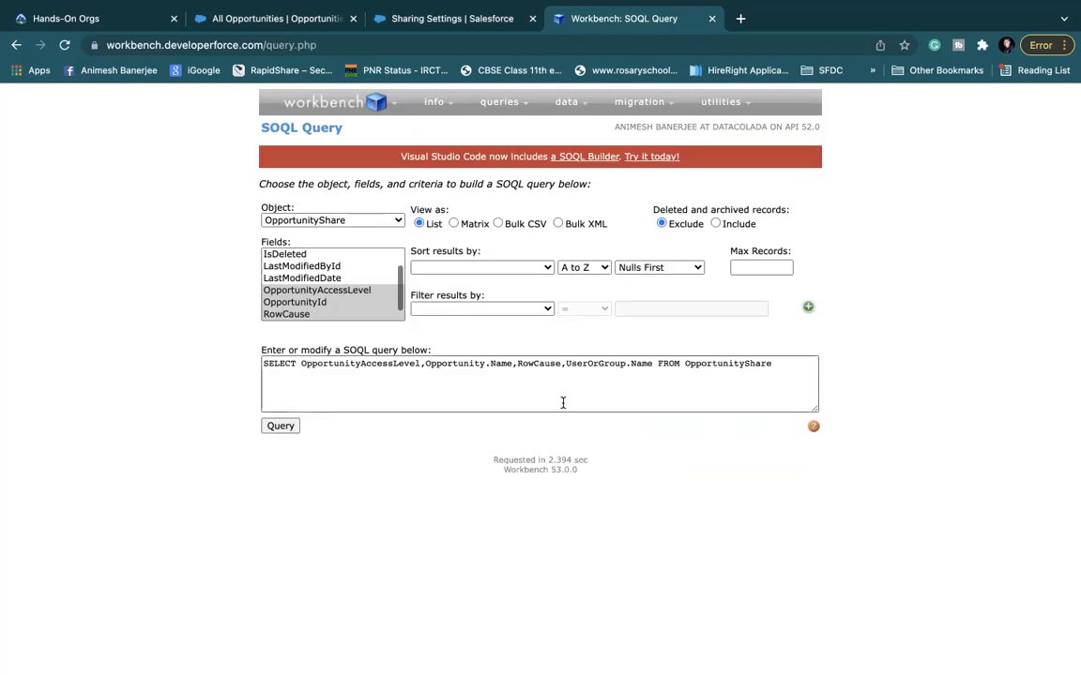
left_click(280, 427)
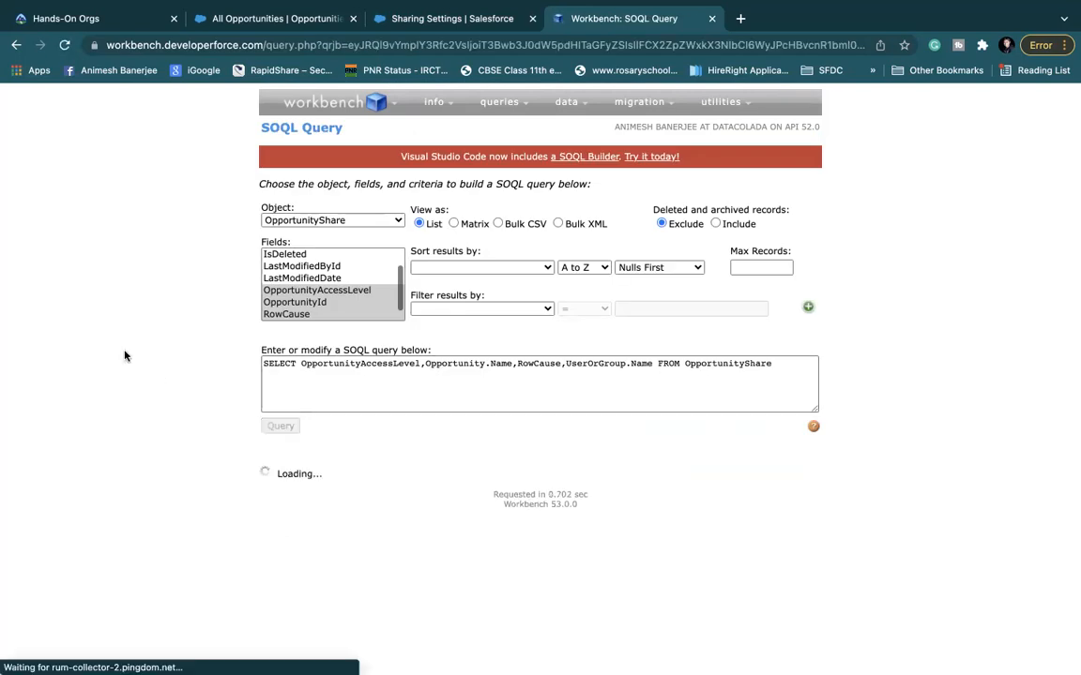
scroll(126, 355, "down", 5)
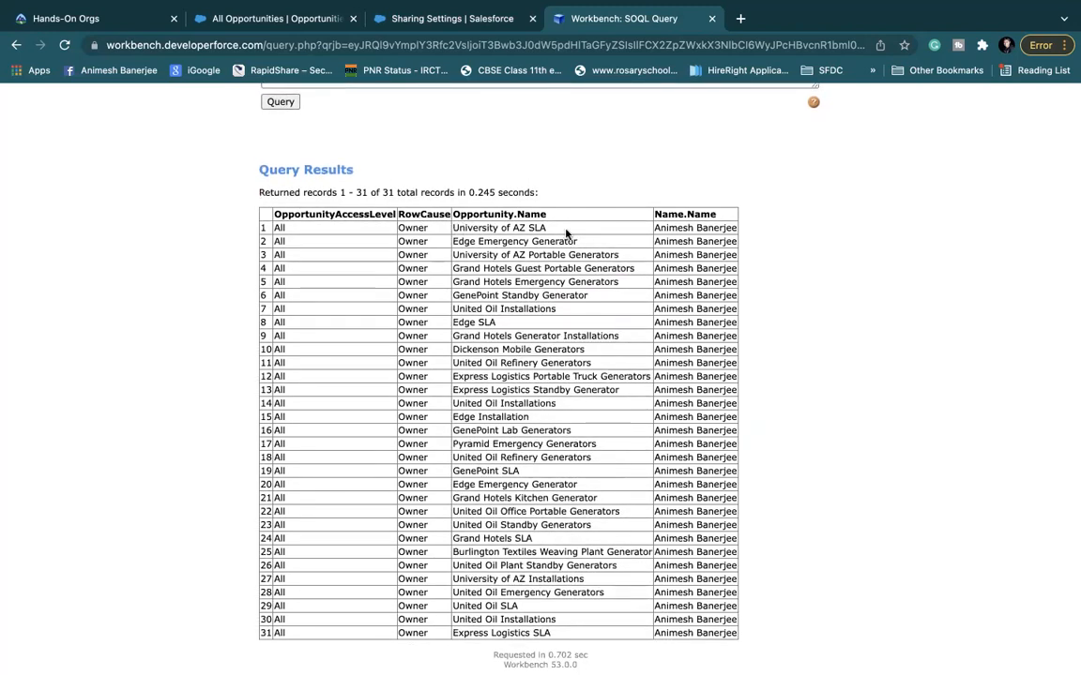
Step: Examine the access level, row cause, opportunity name and user name of the first row in the query results
left_click_drag(656, 227, 734, 227)
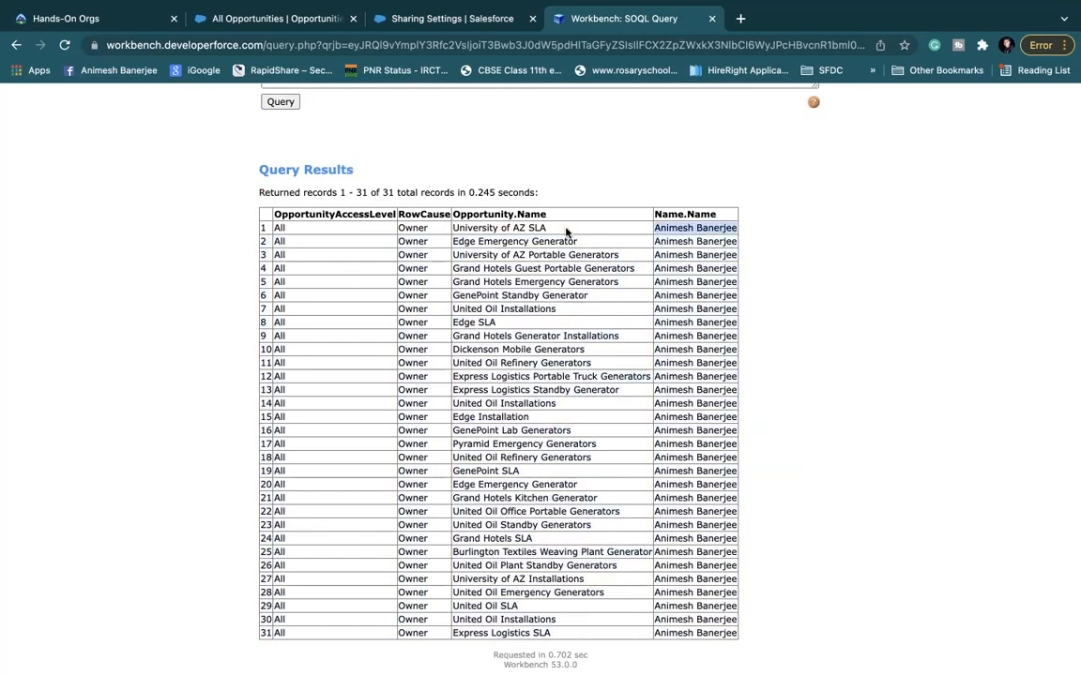
double_click(407, 228)
left_click(278, 228)
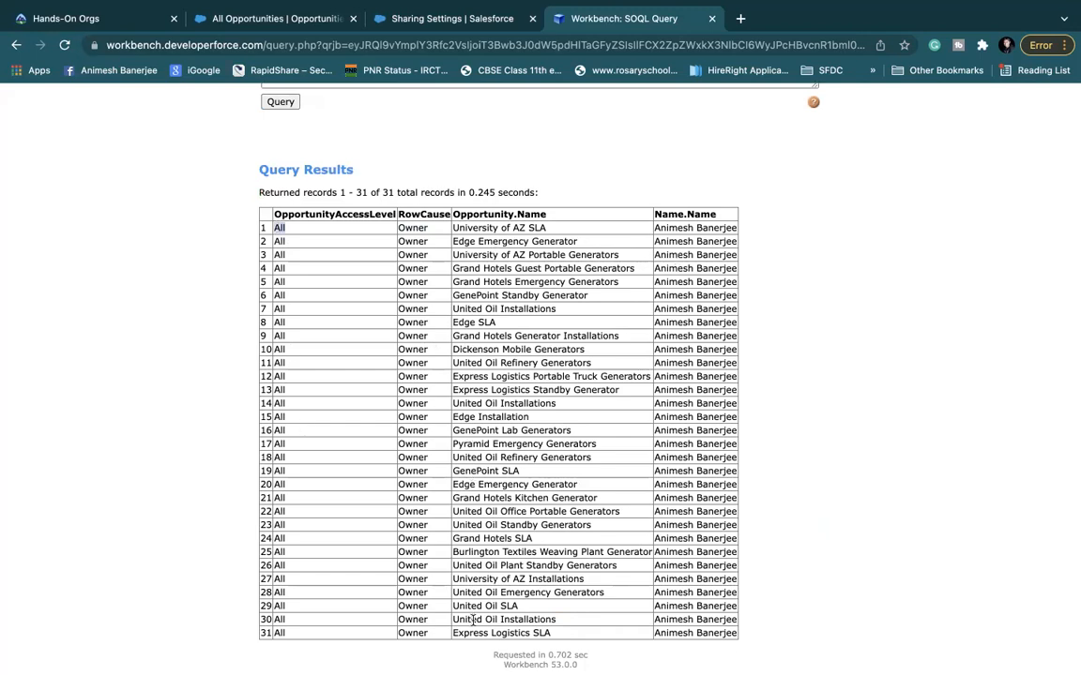
scroll(525, 274, "up", 5)
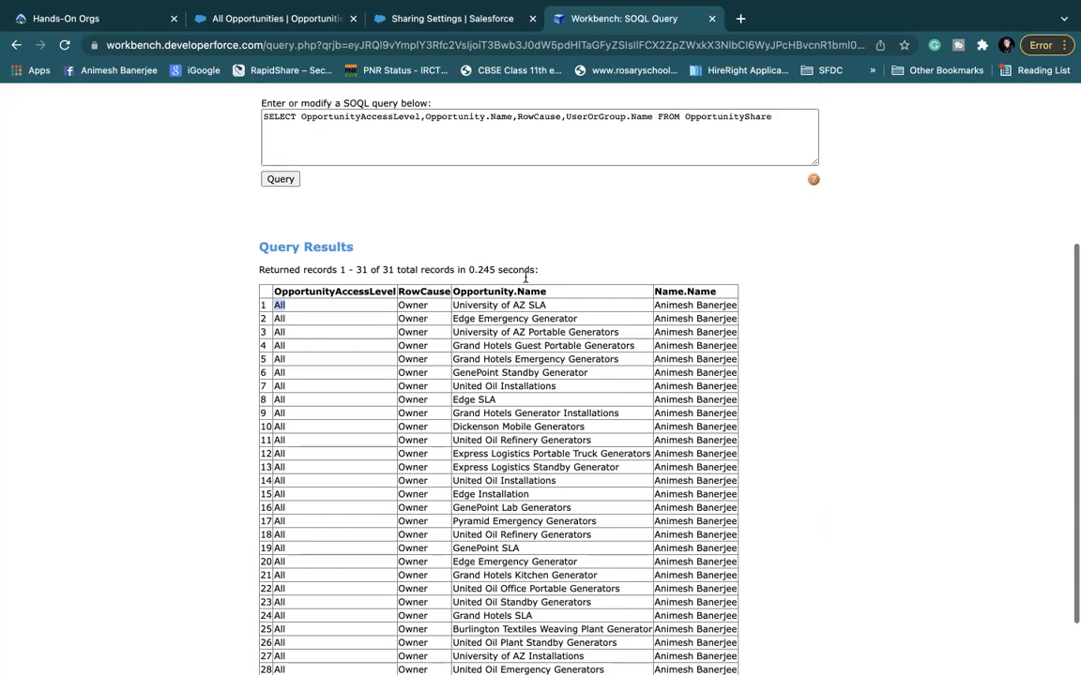
scroll(377, 345, "down", 5)
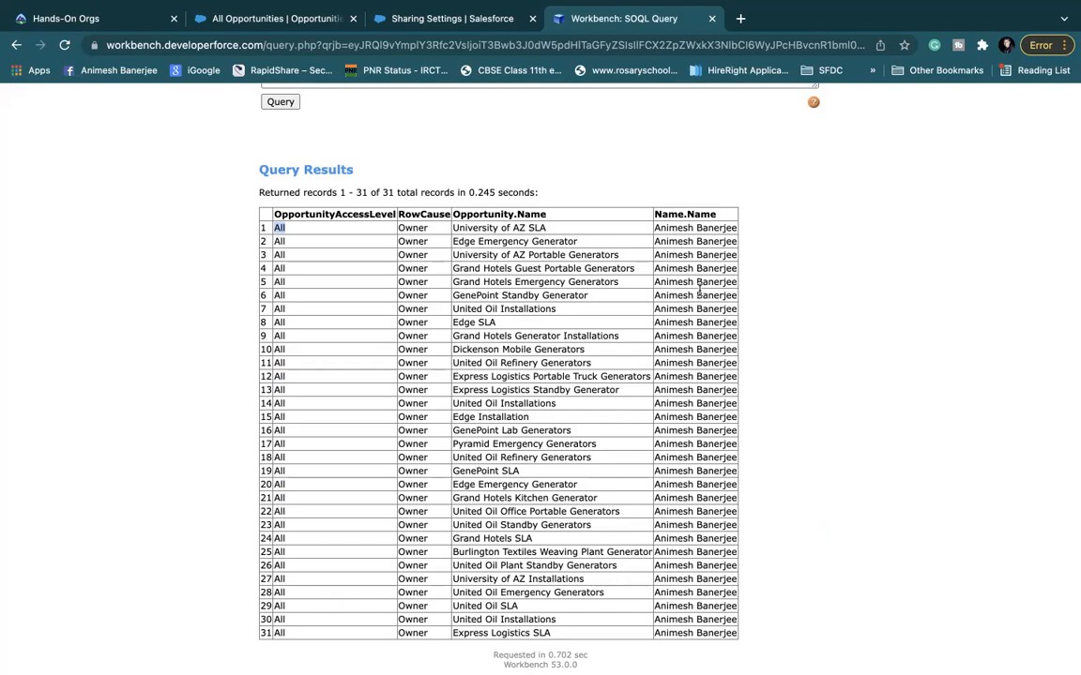
double_click(533, 228)
double_click(408, 228)
left_click(280, 227)
left_click_drag(454, 228, 546, 228)
scroll(526, 200, "up", 3)
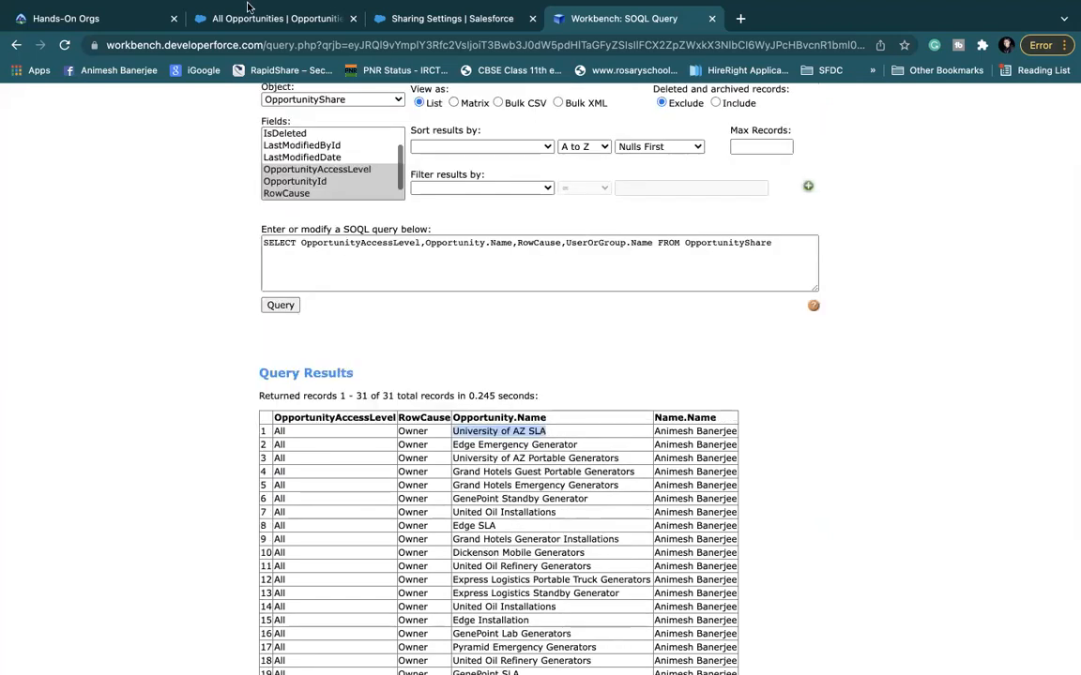
Step: Switch to the Salesforce opportunities list, open the GenePoint SLA opportunity and copy its record ID from the page address
left_click(249, 16)
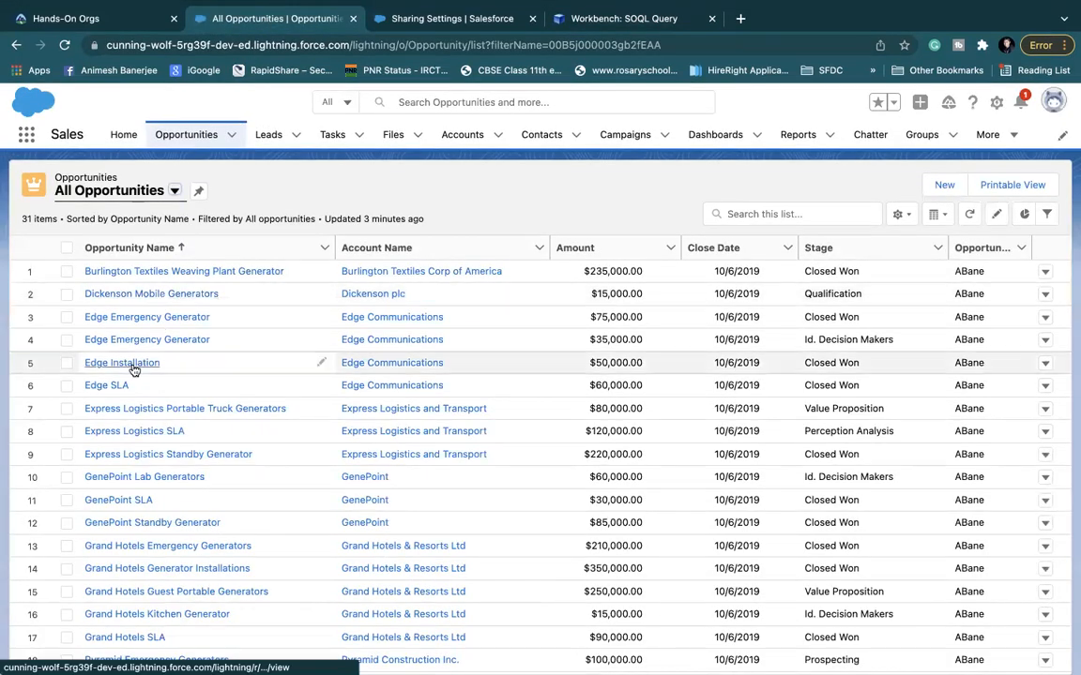
left_click(111, 500)
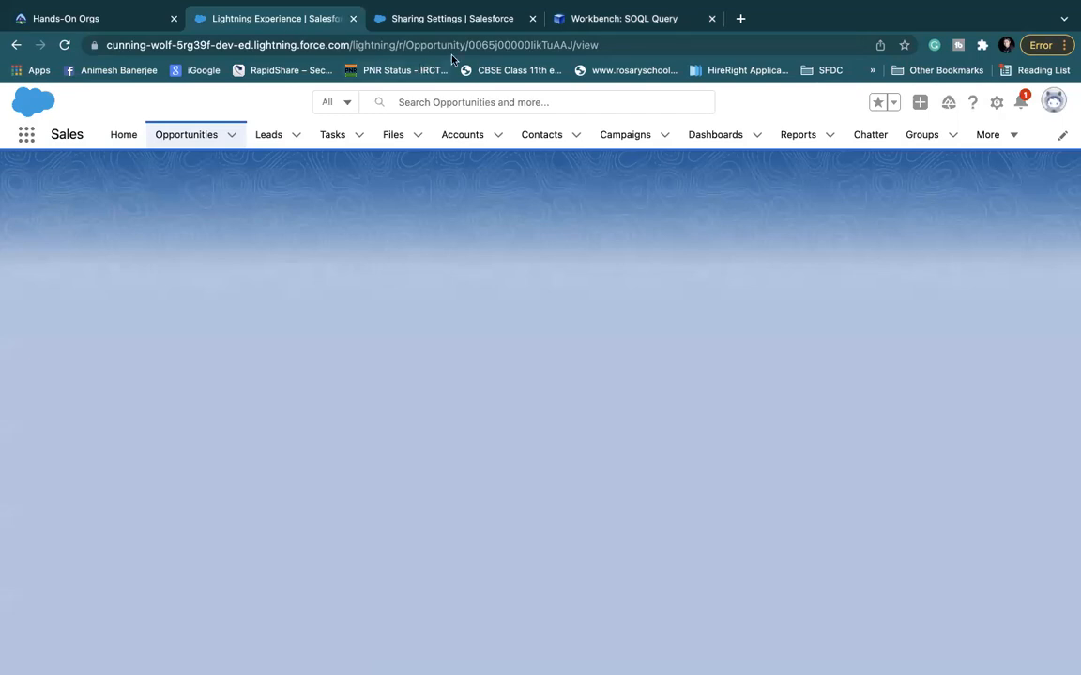
double_click(487, 44)
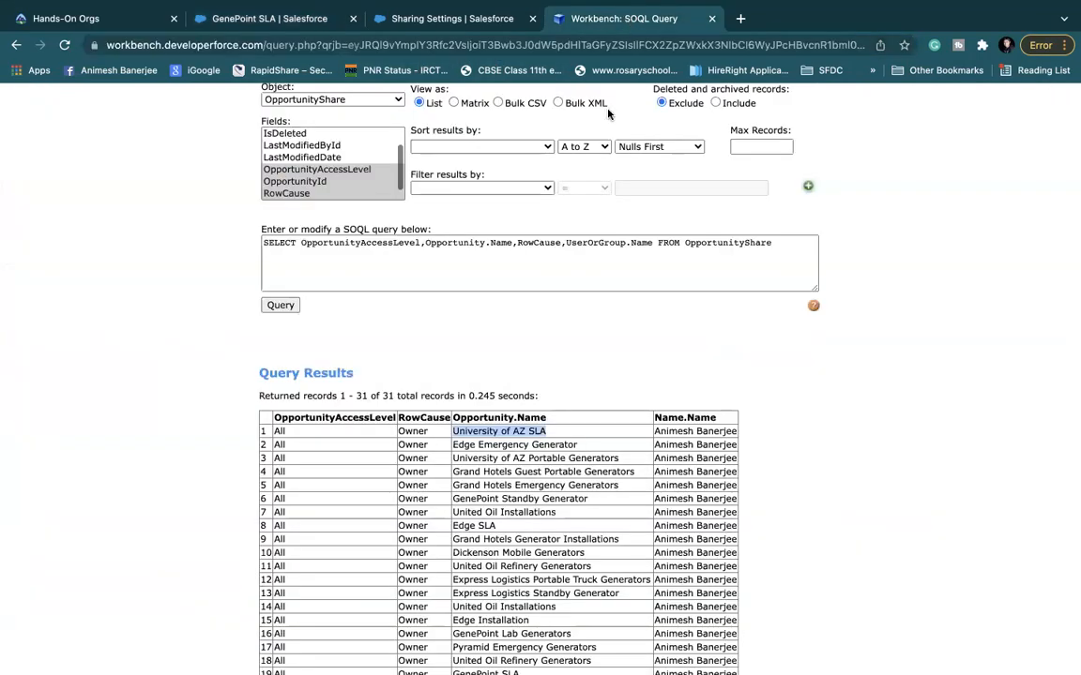
Step: In Workbench, filter the OpportunityShare query by OpportunityId = 0065j00000IikTuAAJ and run it
left_click(567, 17)
left_click(505, 189)
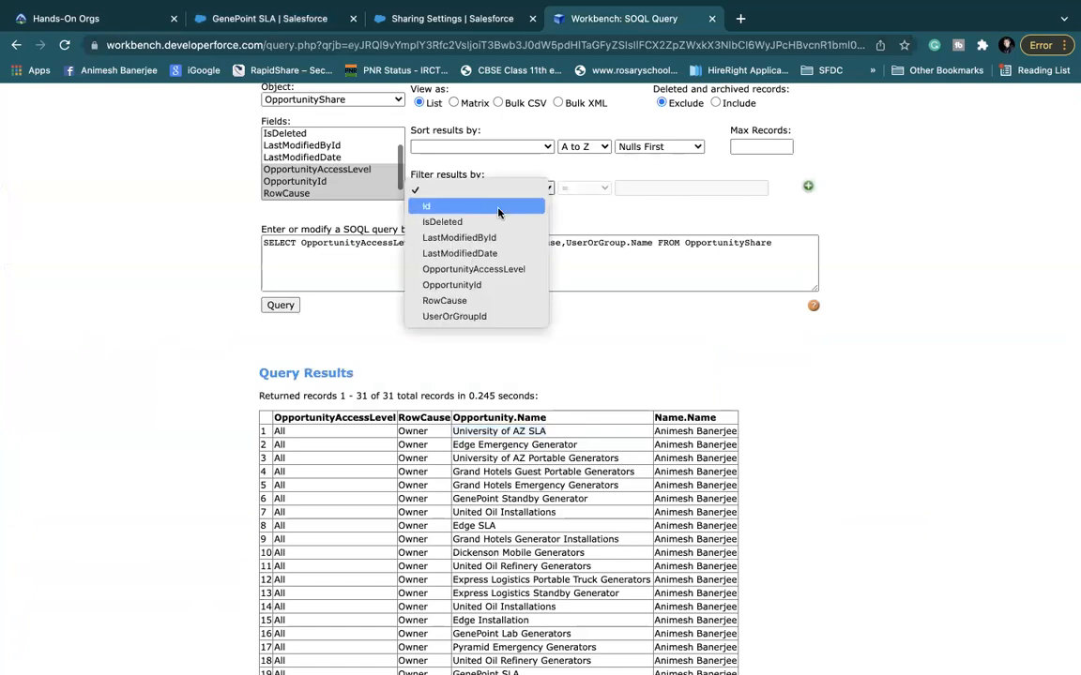
left_click(474, 286)
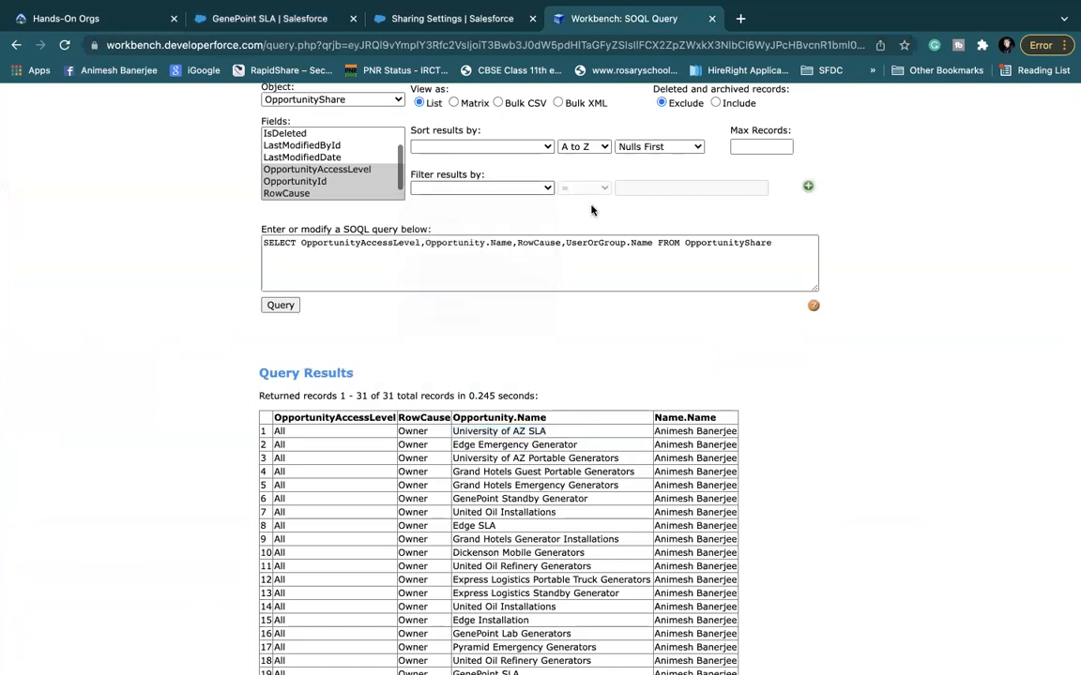
left_click(634, 187)
type("0065j00000IikTuAAJ")
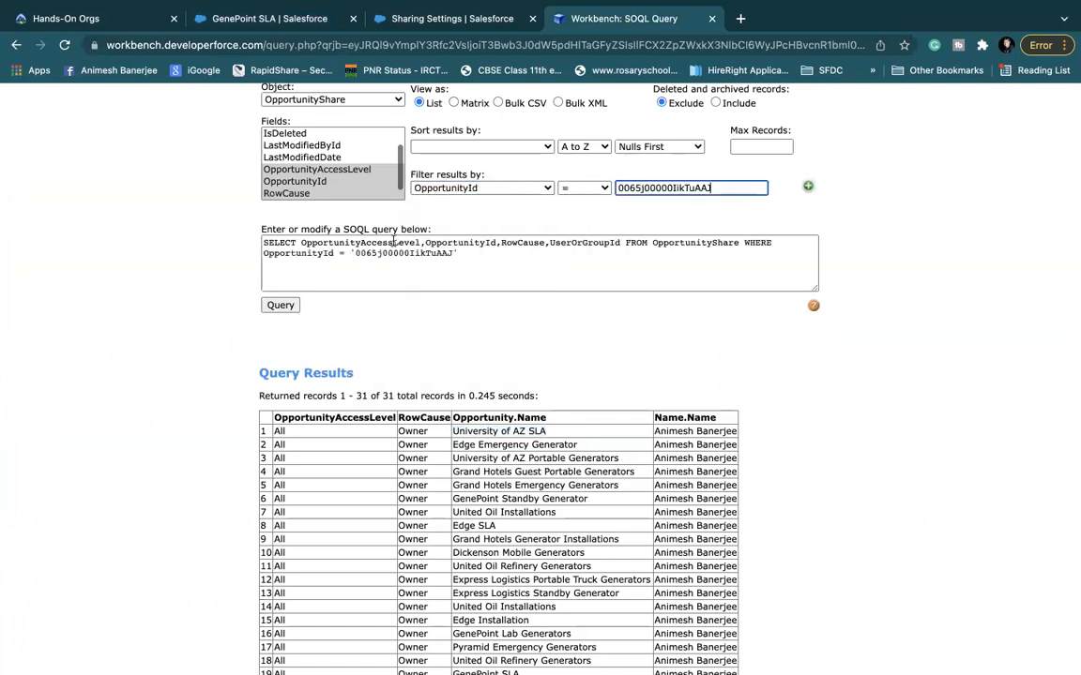
left_click(276, 306)
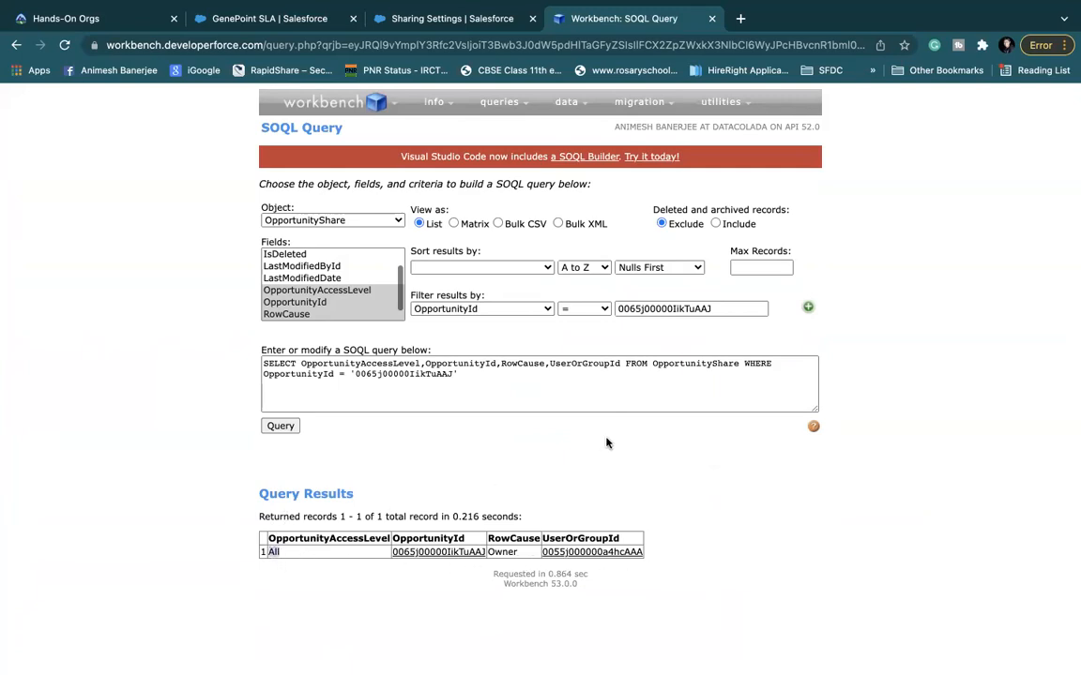
Step: Replace OpportunityId with Opportunity.Name and UserOrGroupId with UserOrGroup.Name in the SELECT clause of the filtered OpportunityShare query and run it
left_click(324, 555)
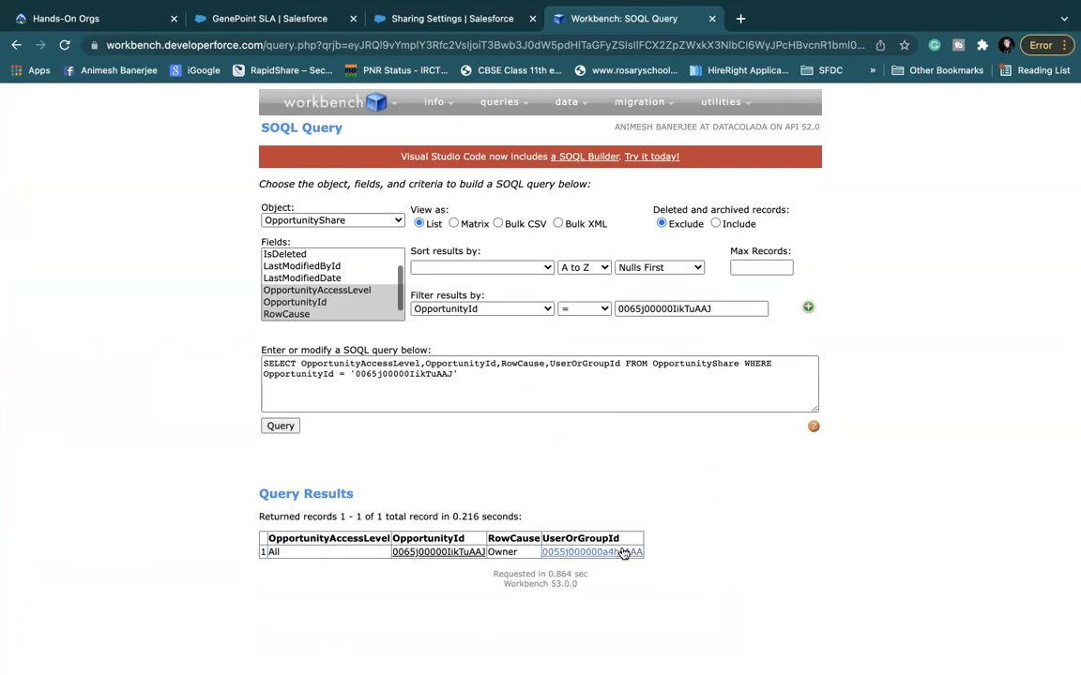
left_click(493, 363)
key("BackSpace")
key("BackSpace")
type(".Namer")
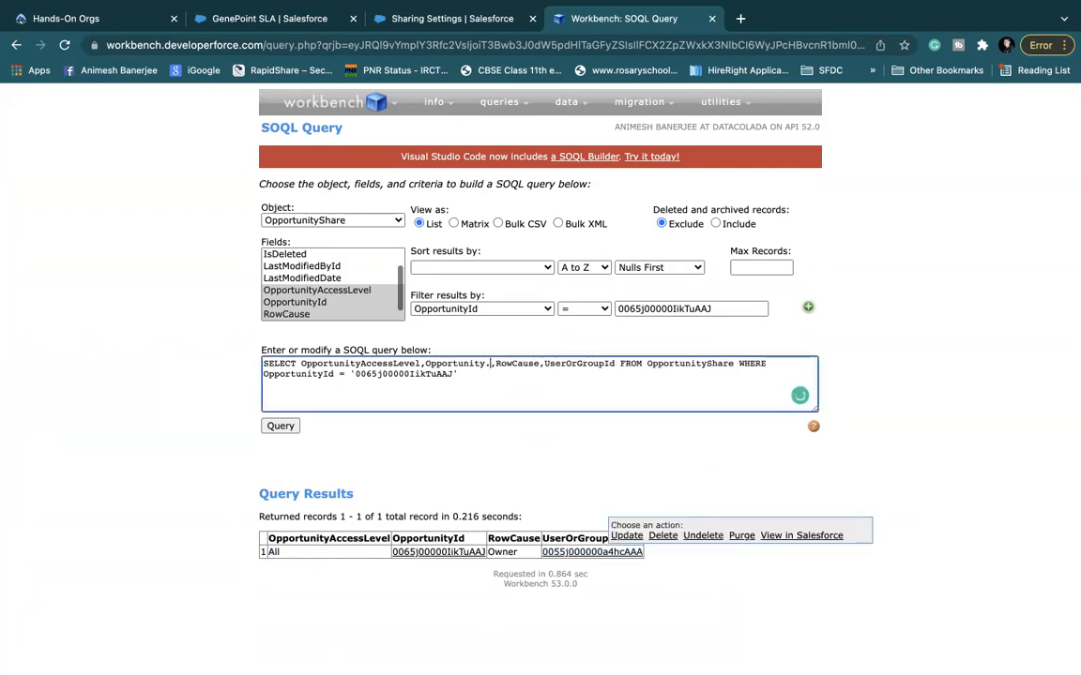
key("BackSpace")
left_click(636, 363)
key("BackSpace")
key("BackSpace")
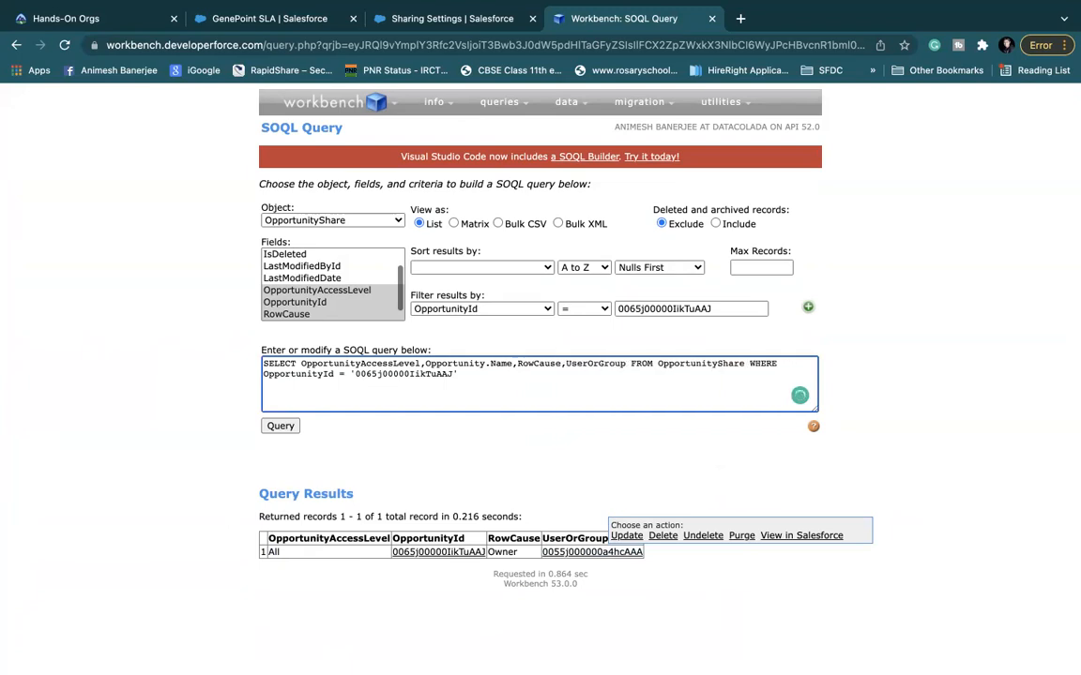
type(".Name")
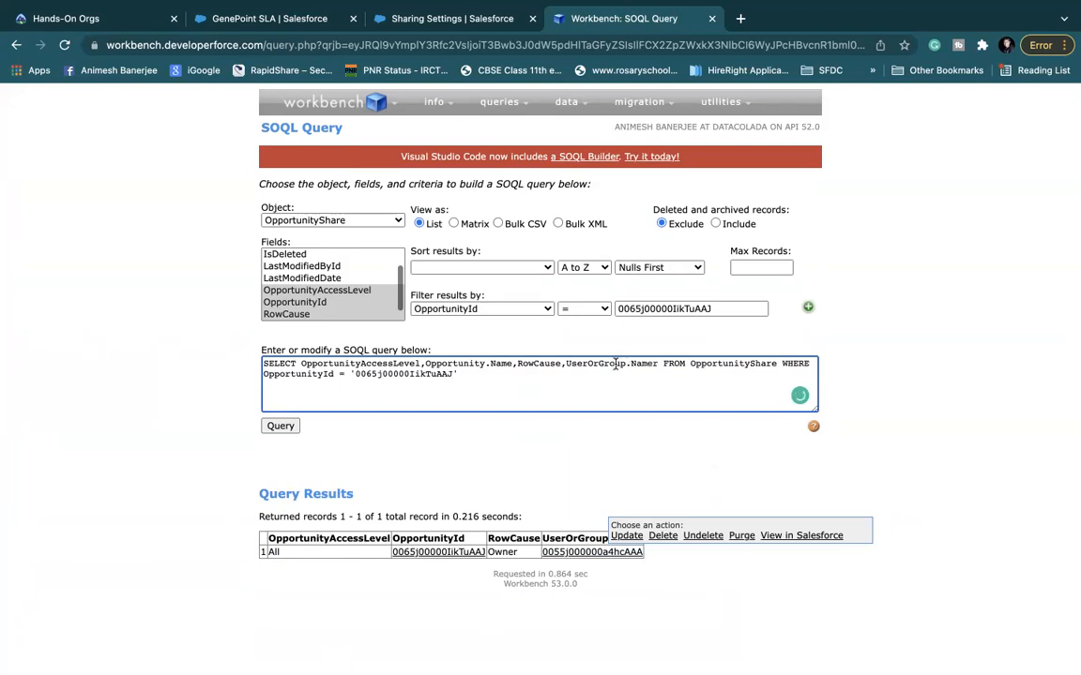
left_click(282, 426)
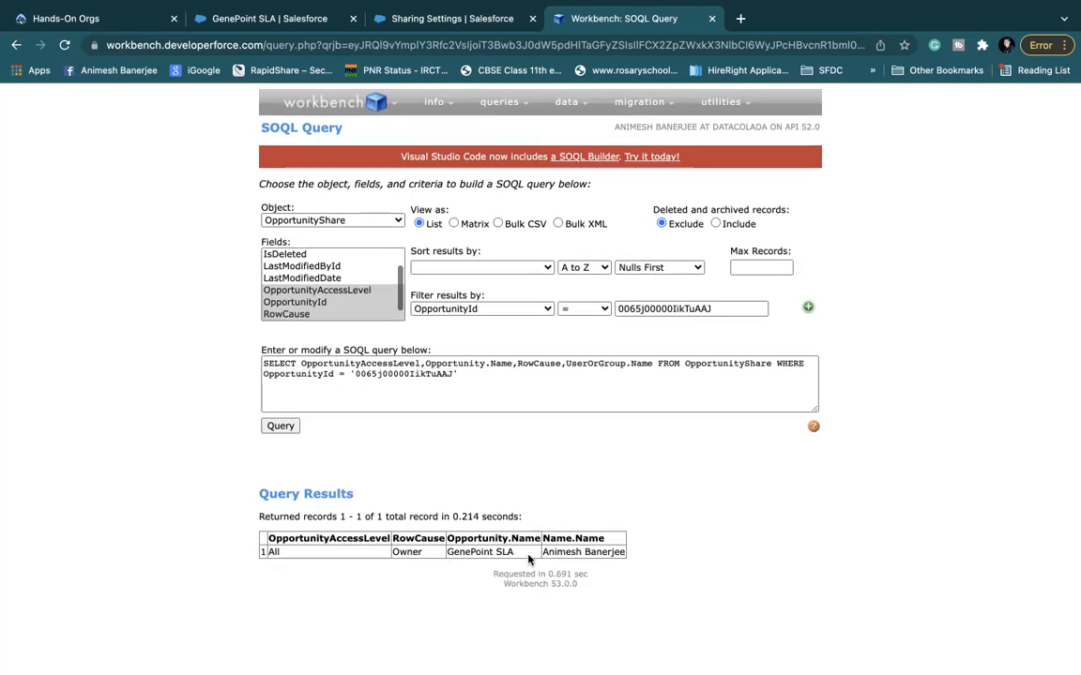
Step: Examine the user name, row cause and access level of the returned GenePoint SLA share row
left_click_drag(544, 552, 624, 552)
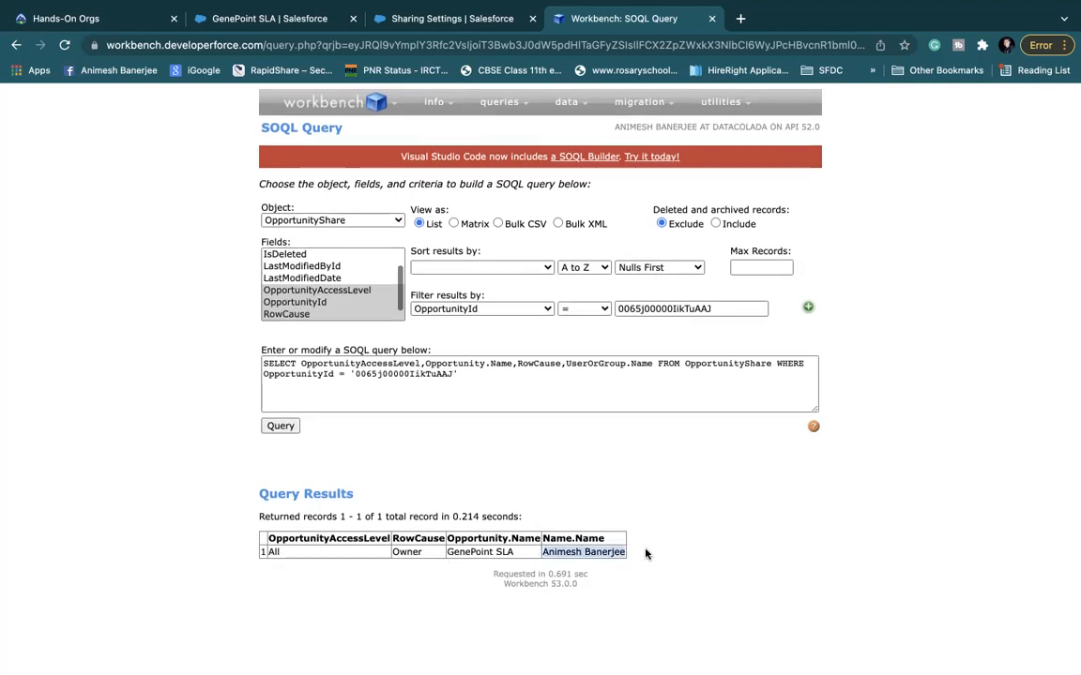
double_click(406, 551)
left_click(272, 552)
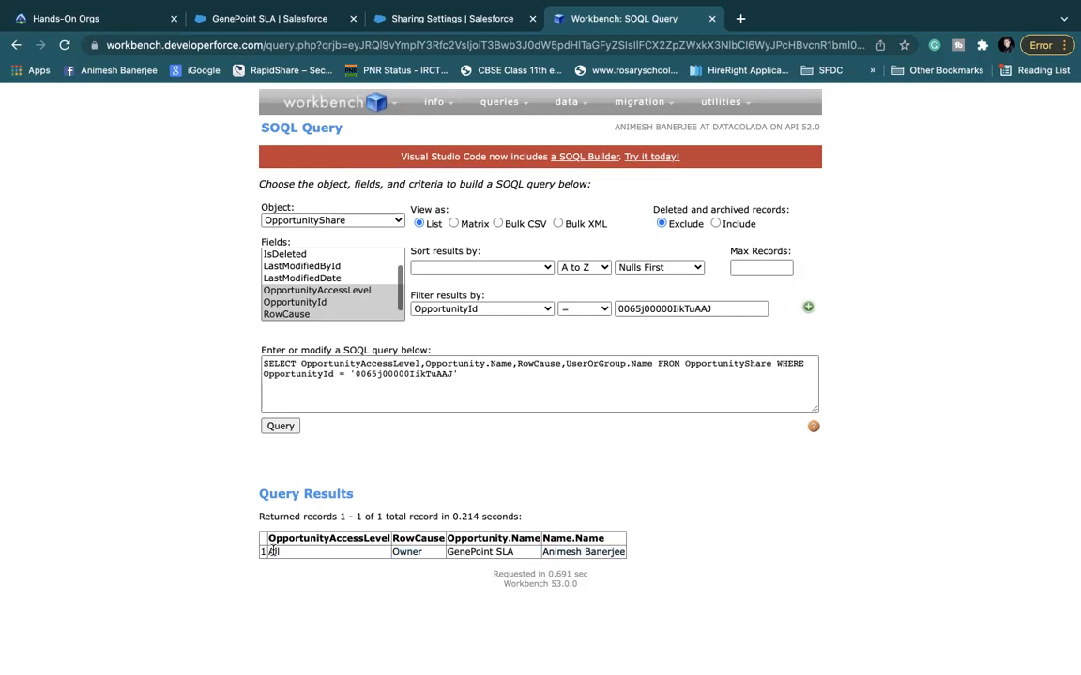
left_click(270, 21)
left_click(435, 21)
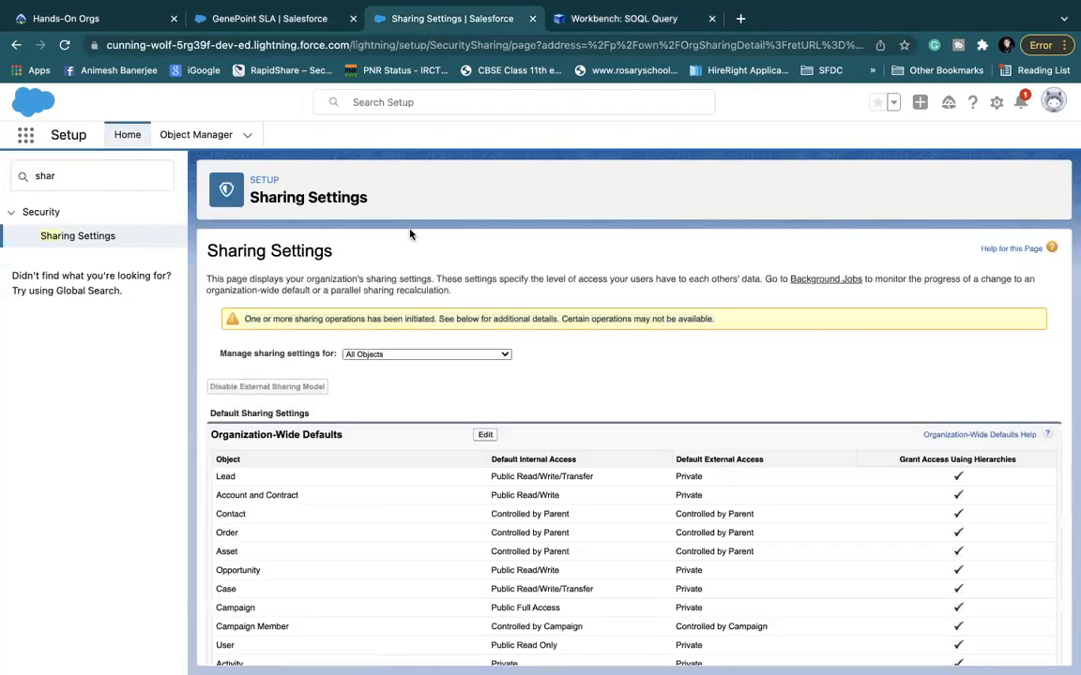
left_click(280, 20)
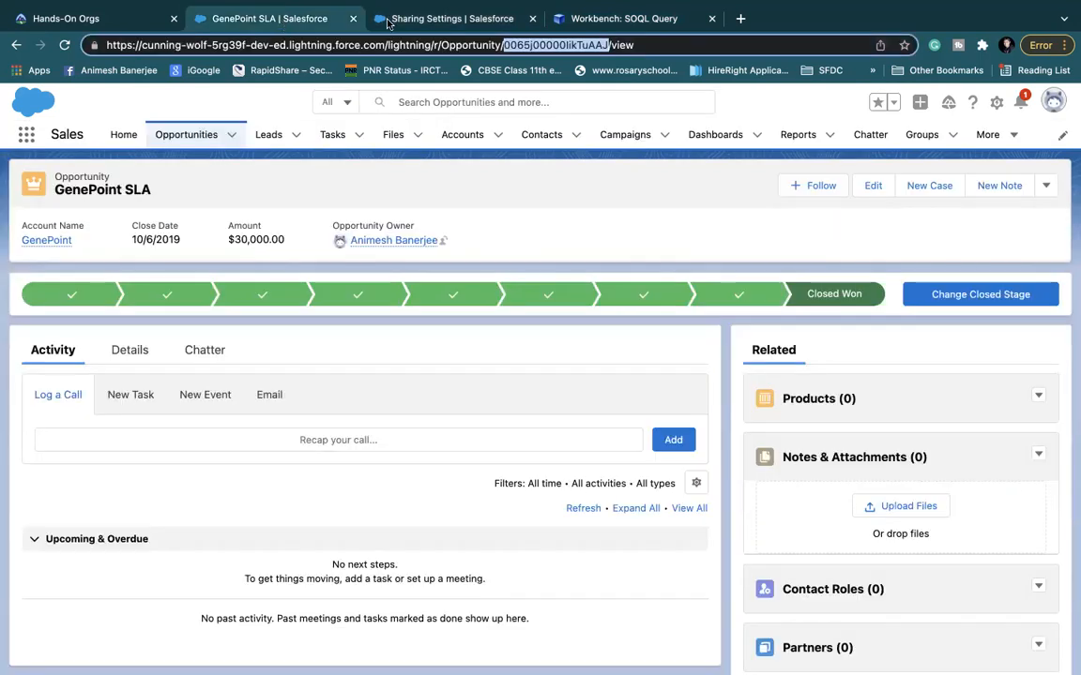
left_click(581, 23)
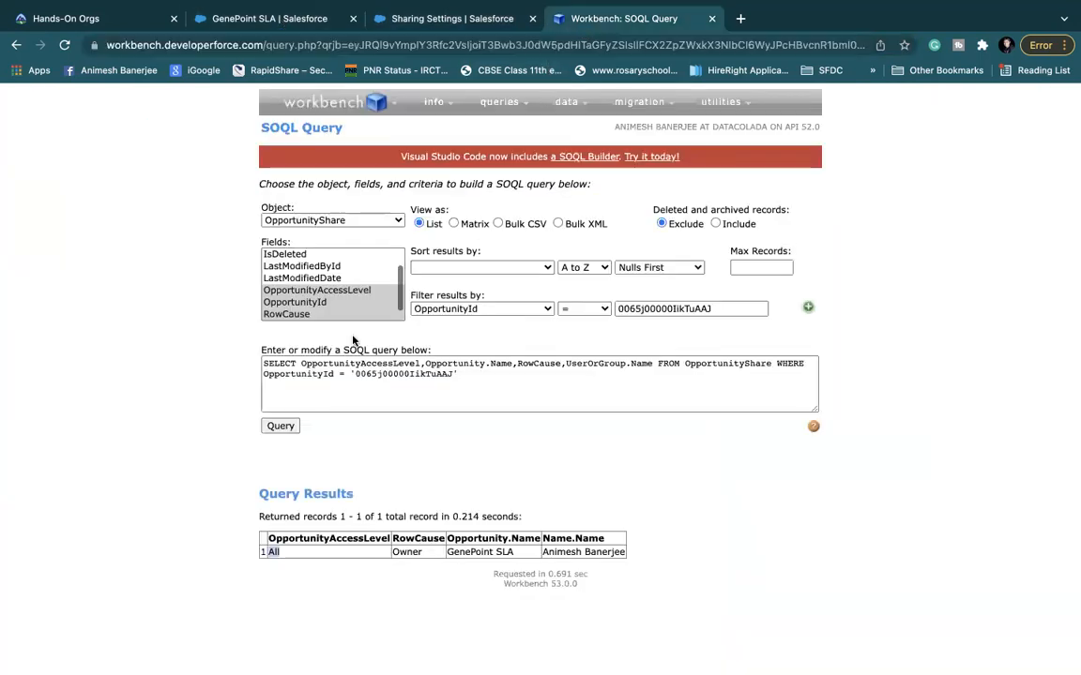
left_click(146, 442)
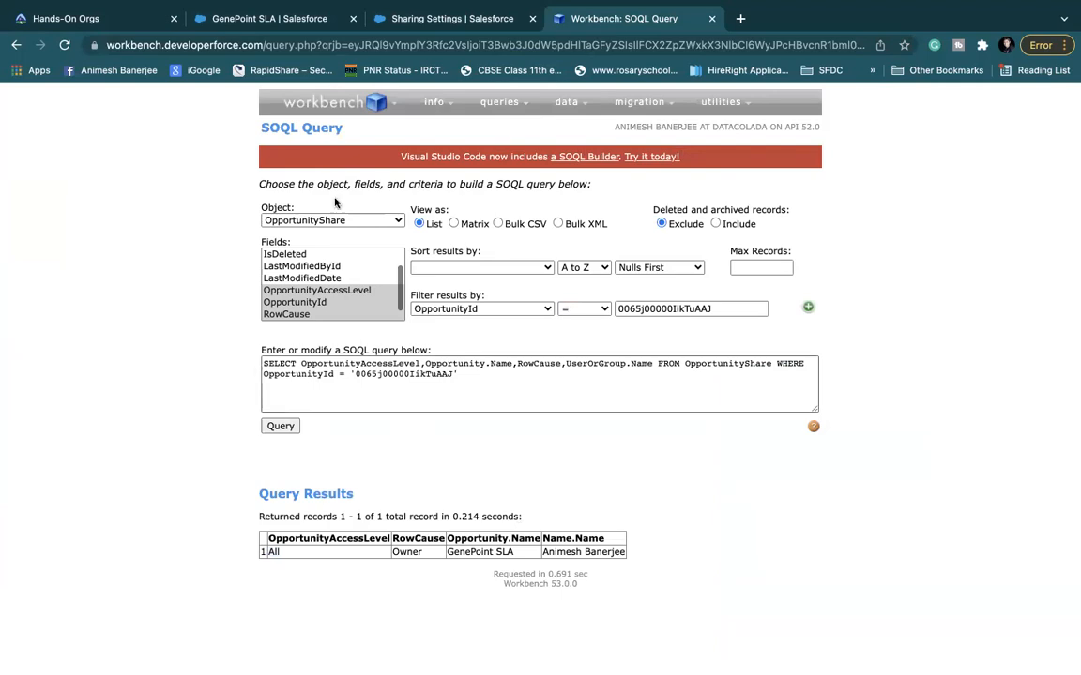
Step: Switch to the GenePoint SLA opportunity in Salesforce, share it with Integration User with Read Only access, check the existing shares and save
left_click(281, 20)
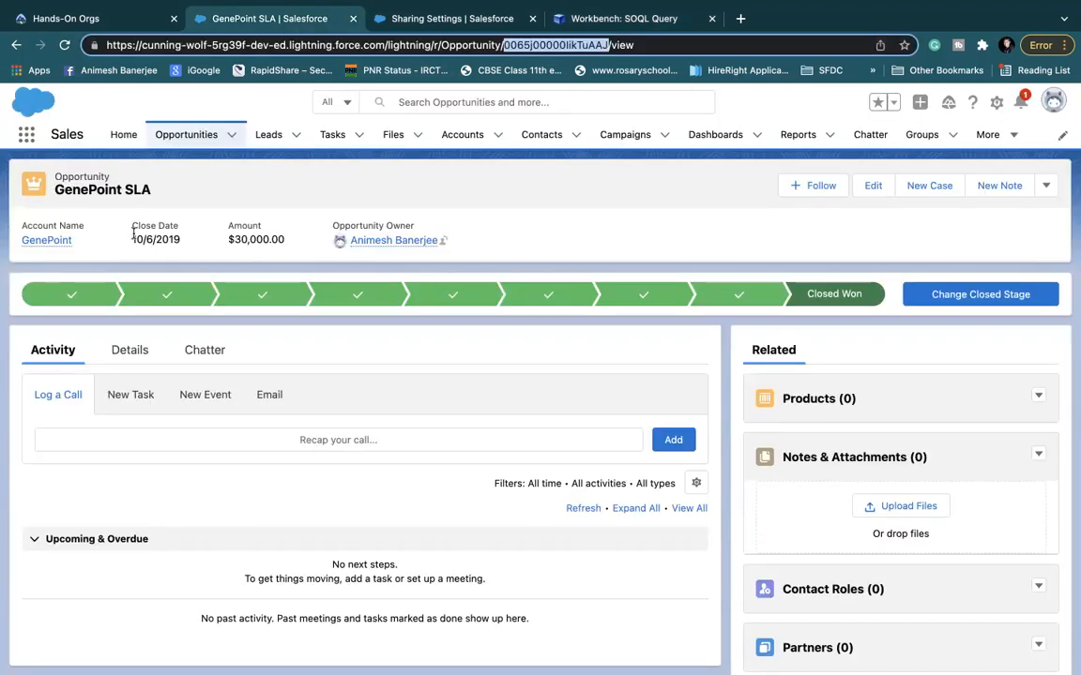
left_click(1046, 188)
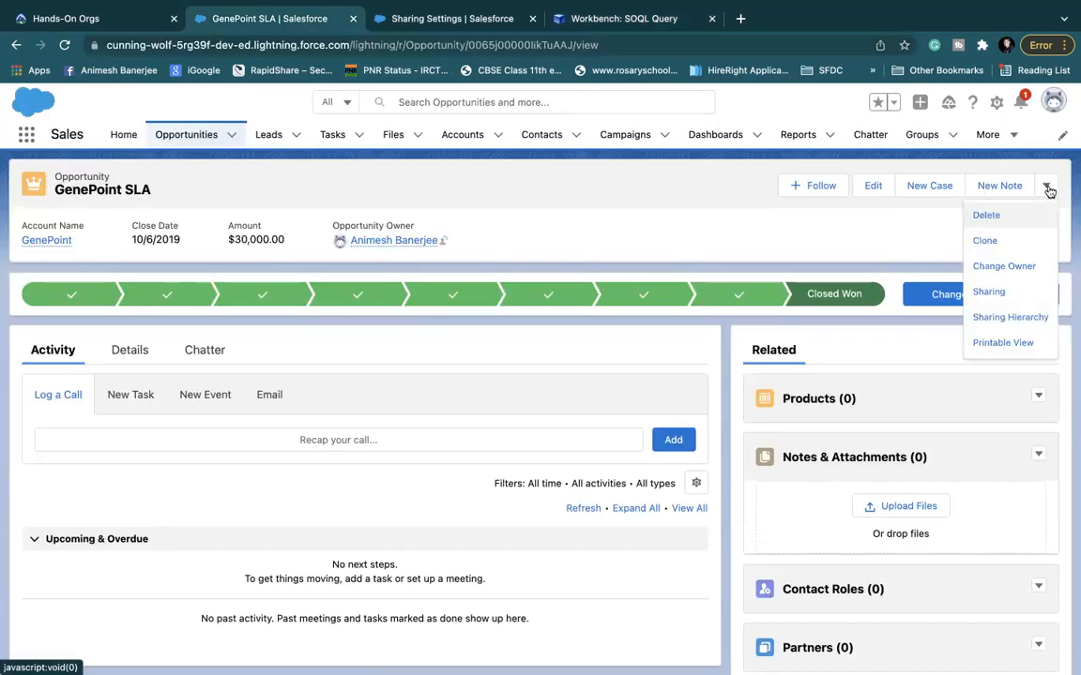
left_click(987, 293)
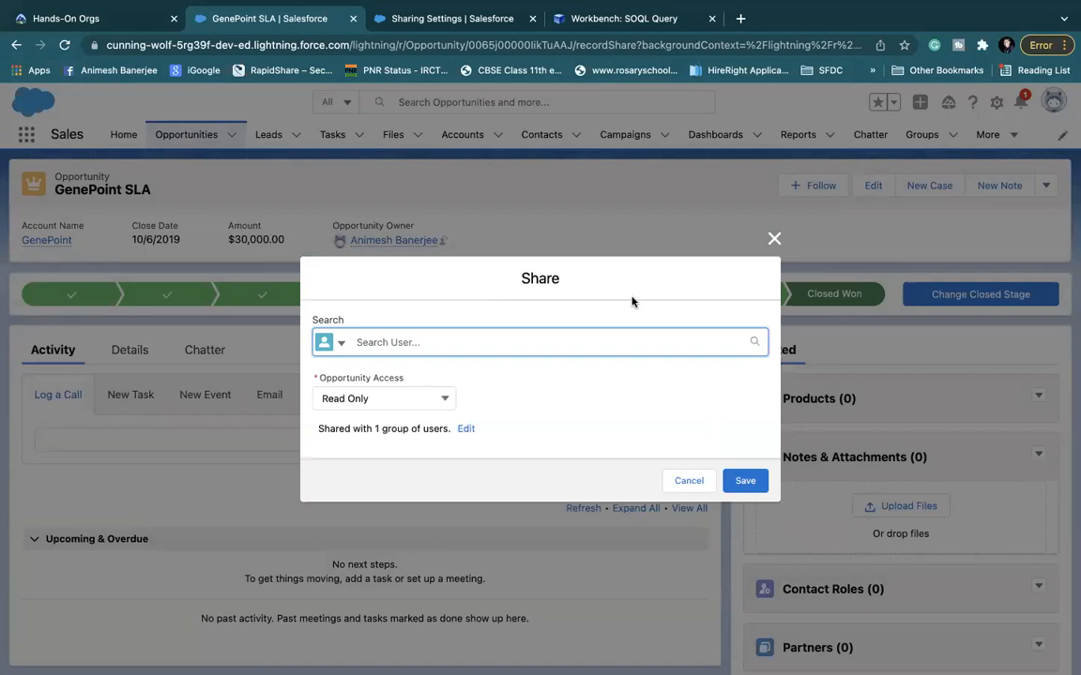
type("in")
left_click(407, 372)
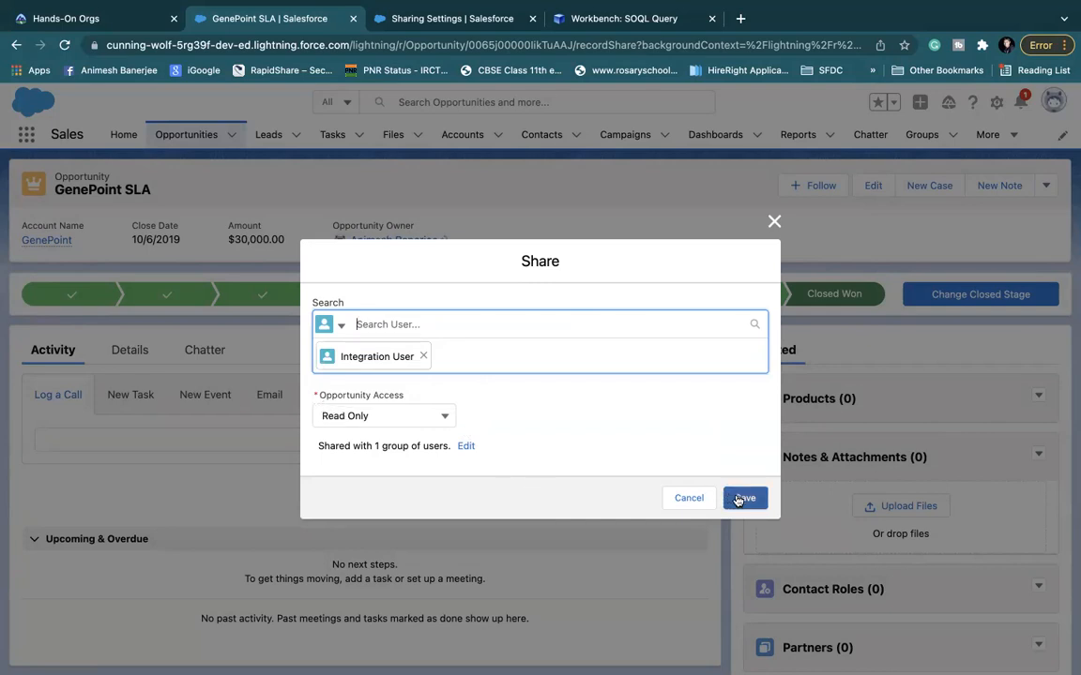
left_click(441, 415)
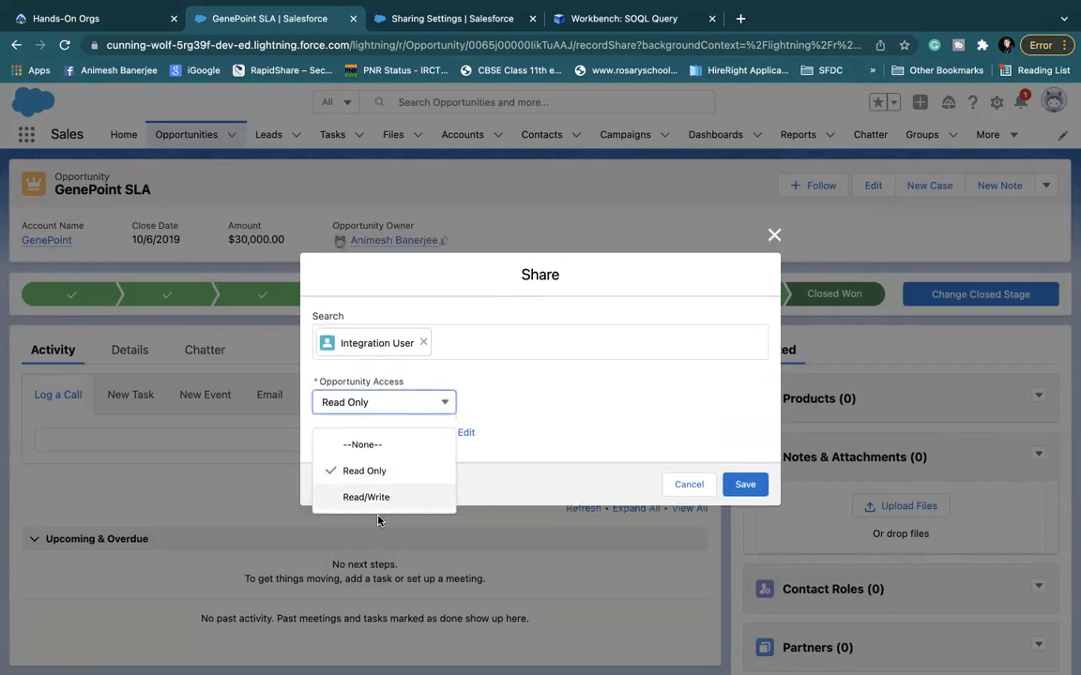
left_click(367, 472)
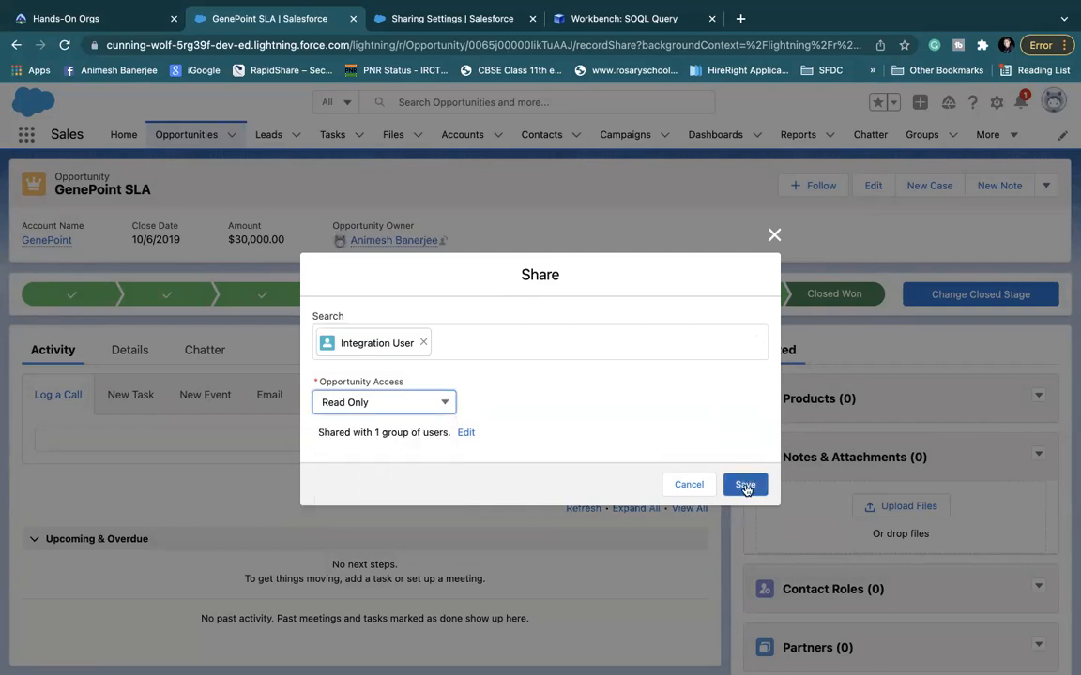
left_click(466, 433)
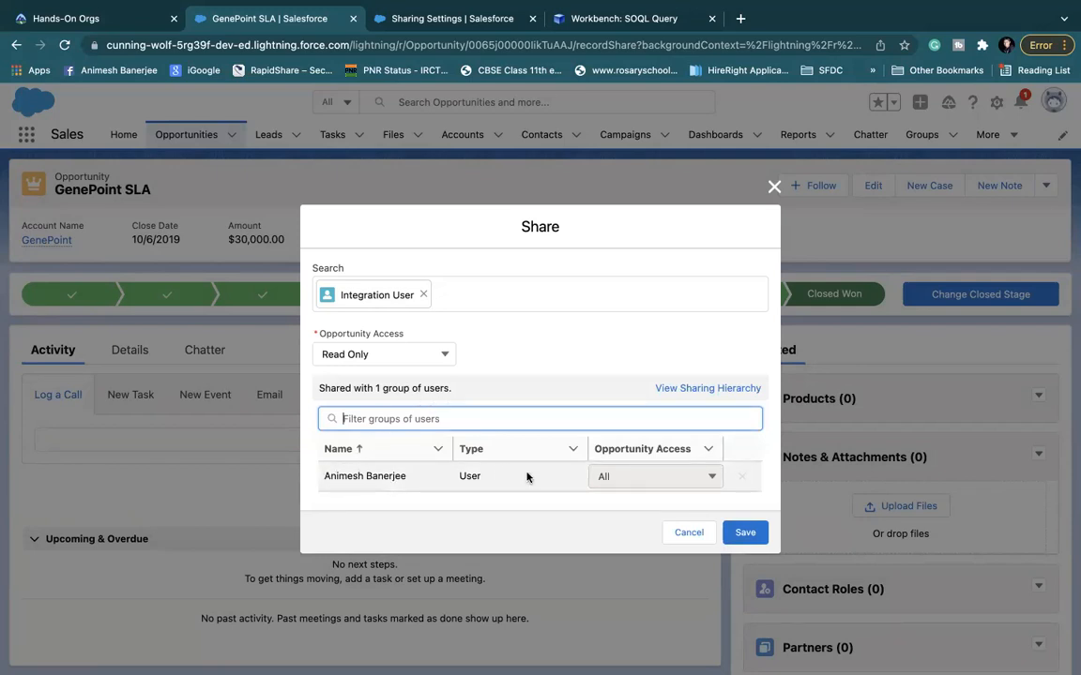
key("Tab")
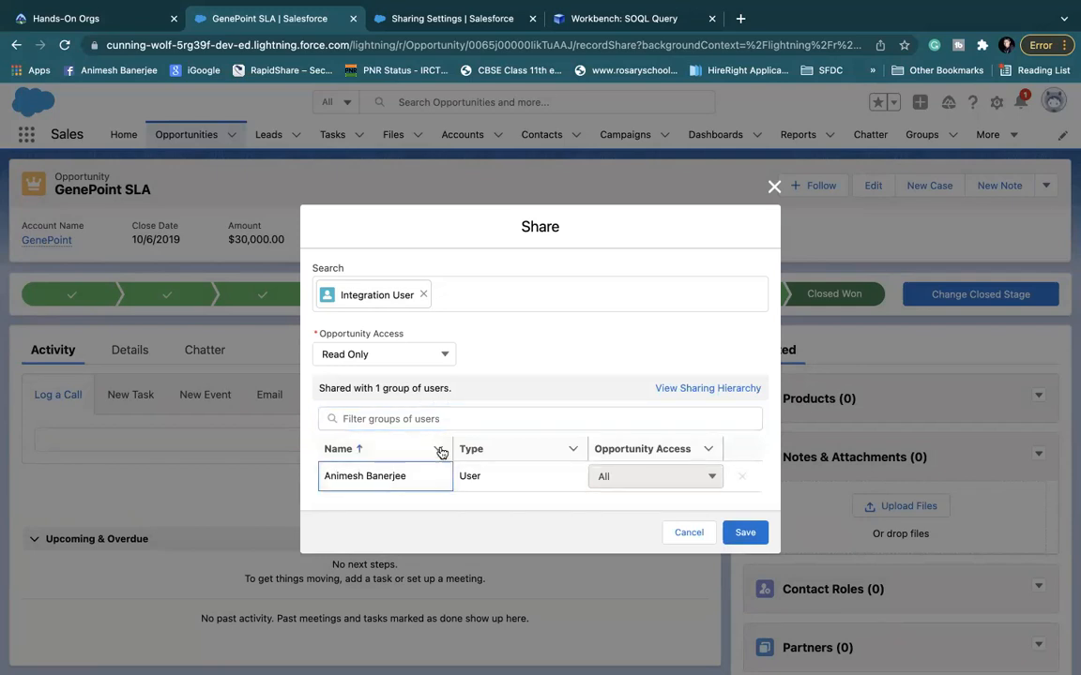
left_click(744, 533)
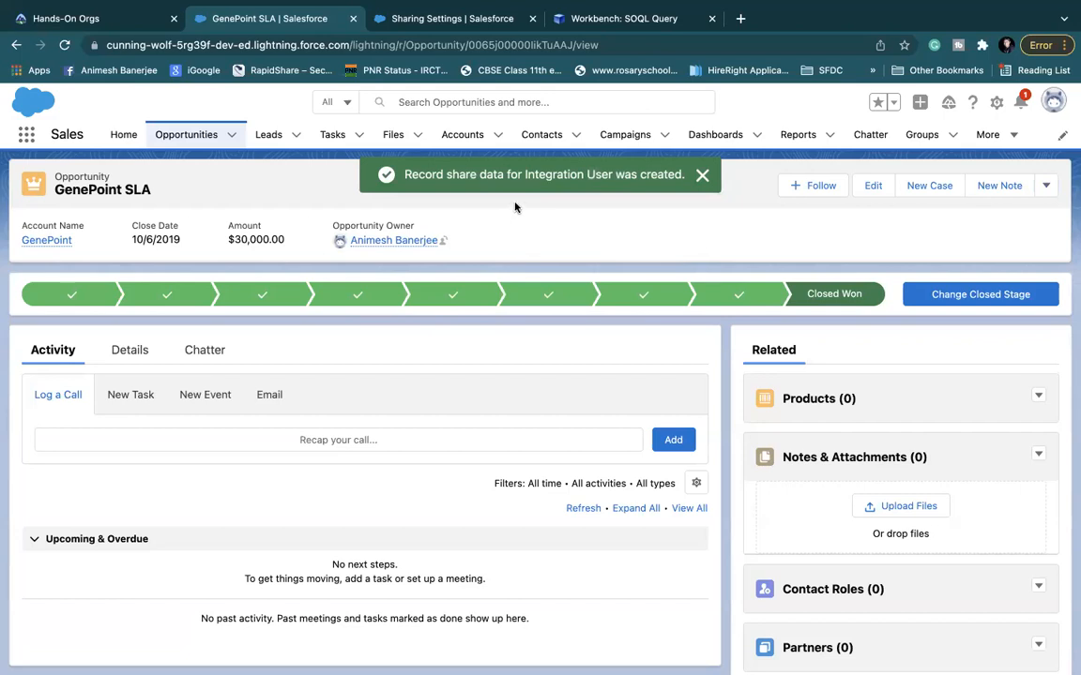
Step: Reopen the GenePoint SLA sharing dialog, review the list of users it is shared with and close it
left_click(1041, 193)
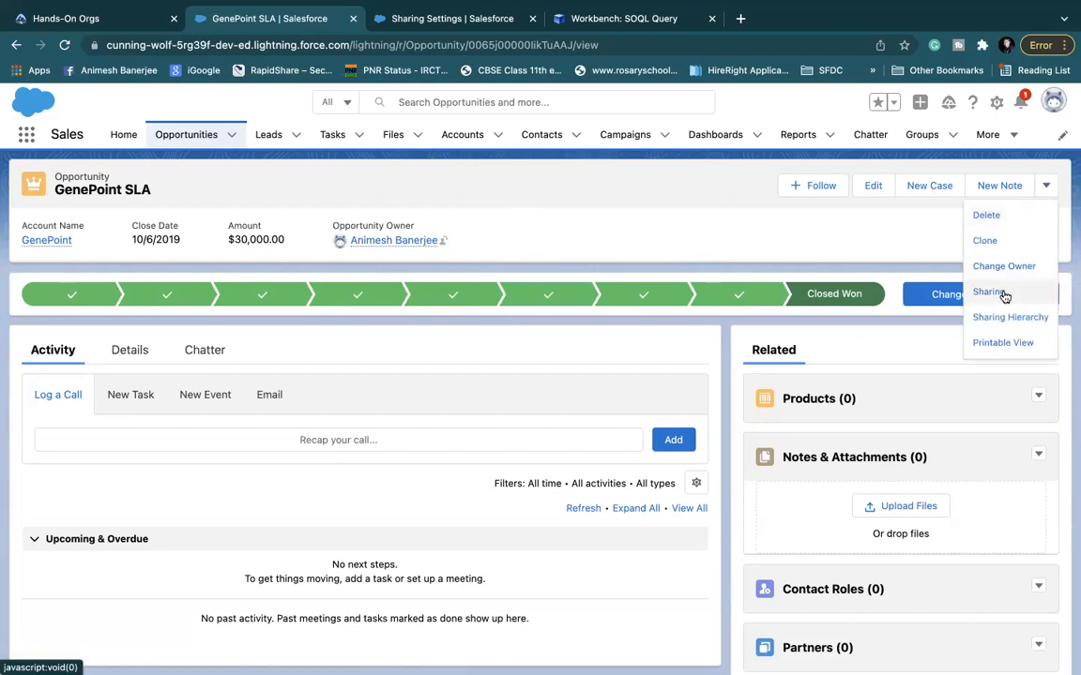
left_click(1000, 290)
left_click(472, 428)
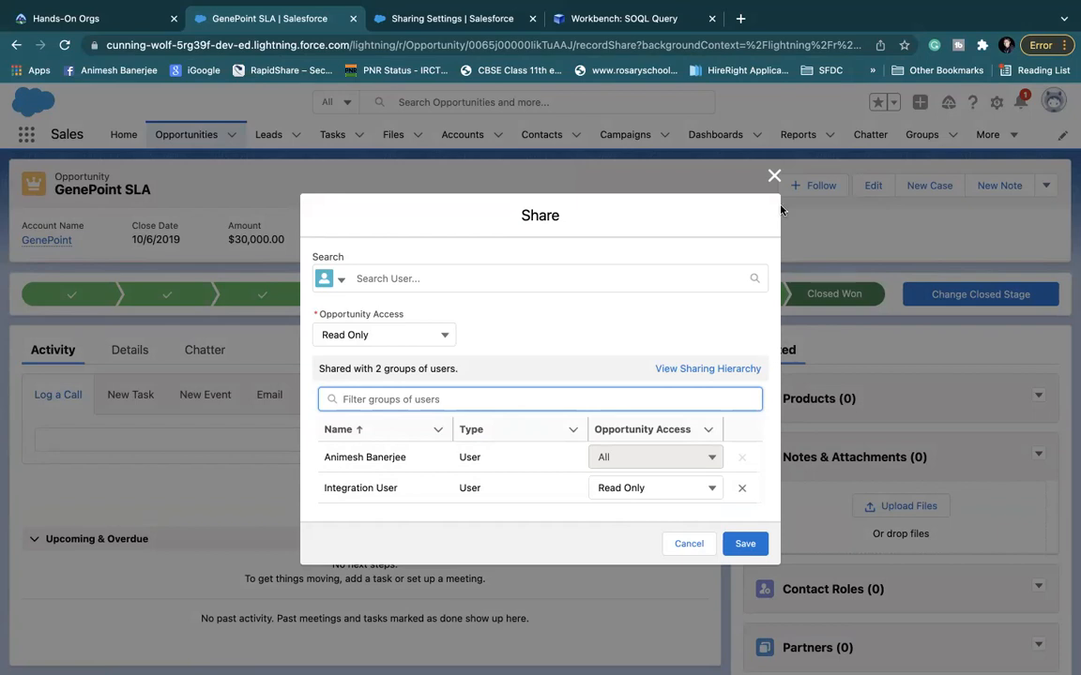
left_click(774, 176)
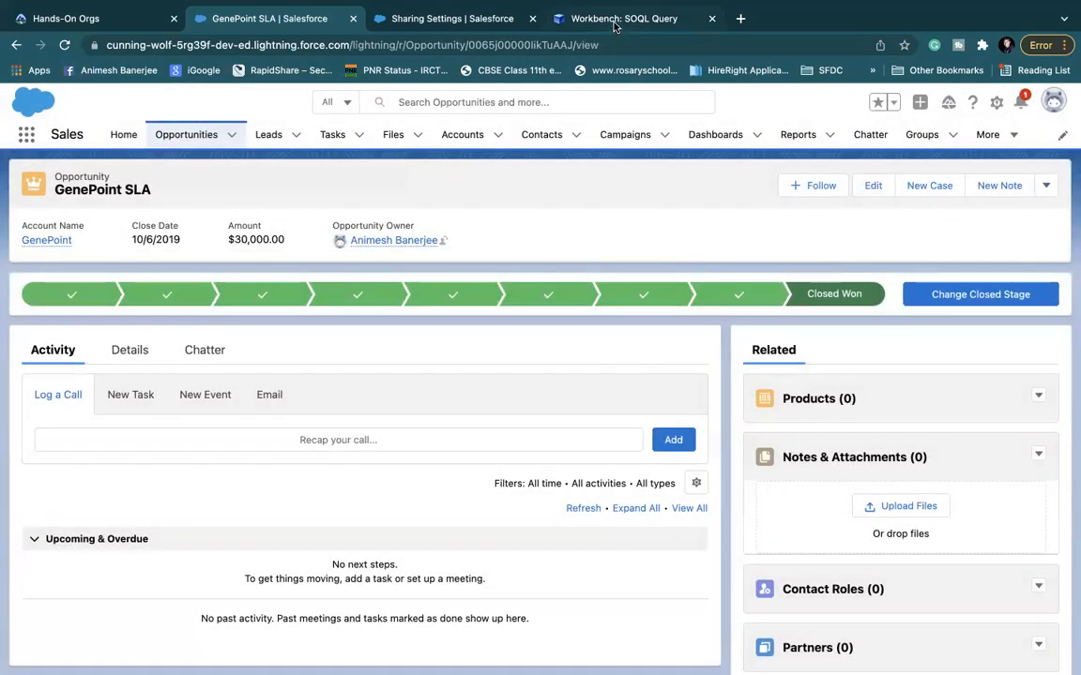
Step: Re-run the OpportunityShare query in Workbench and examine the access level and row cause of the share rows
left_click(615, 21)
left_click(291, 426)
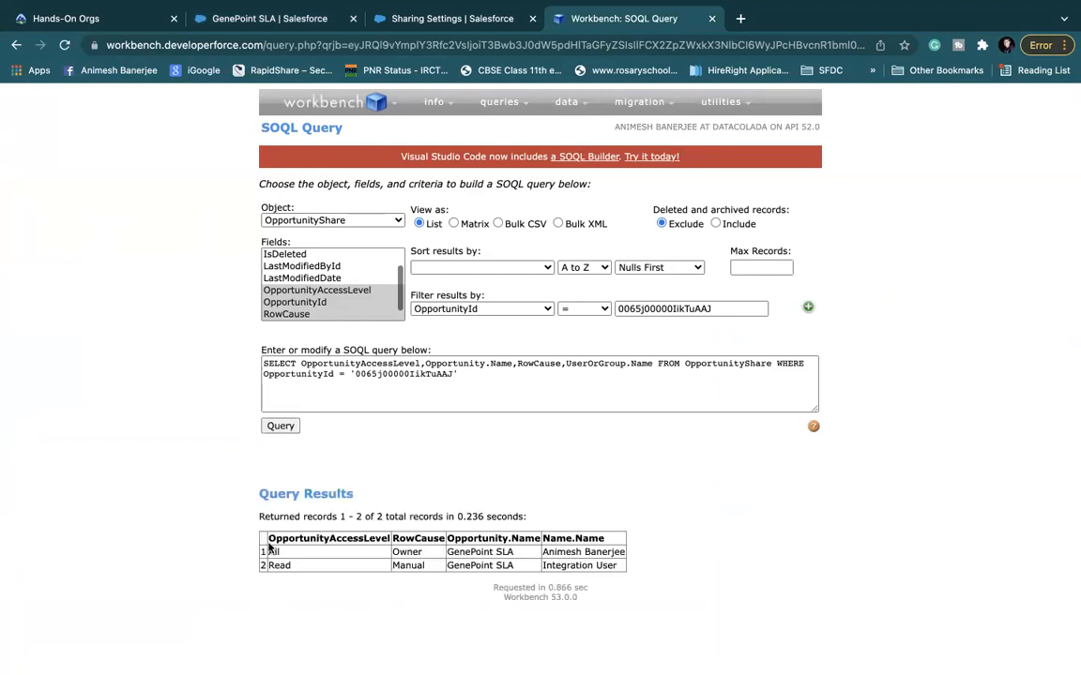
left_click_drag(541, 555, 267, 538)
left_click(308, 558)
double_click(406, 565)
left_click_drag(393, 537, 441, 541)
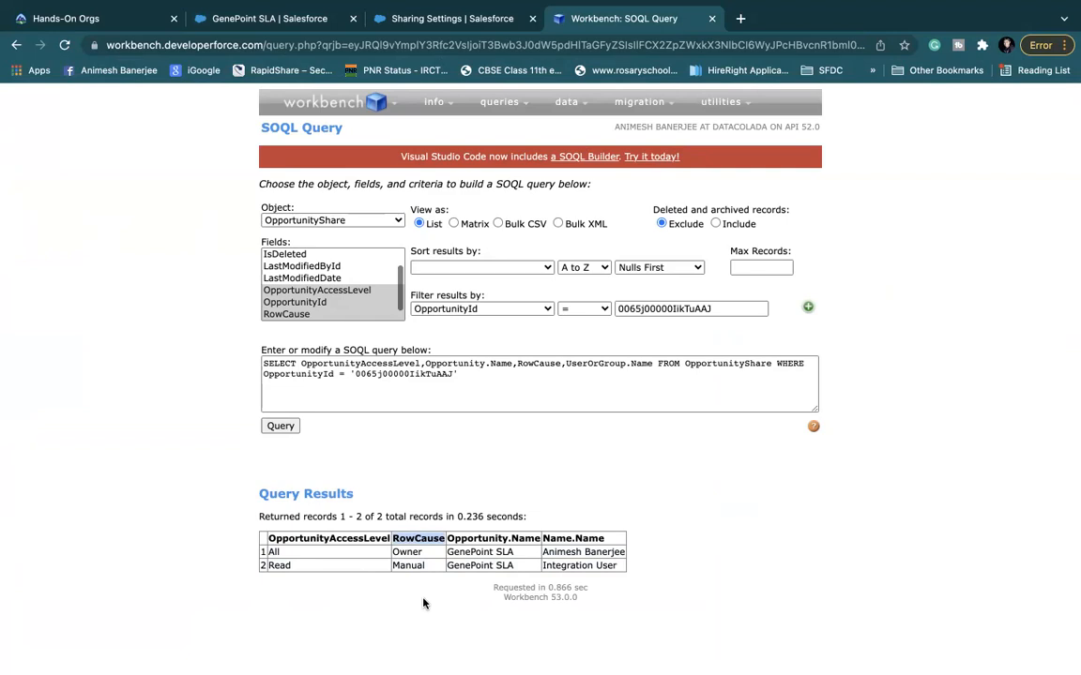
double_click(404, 566)
double_click(278, 566)
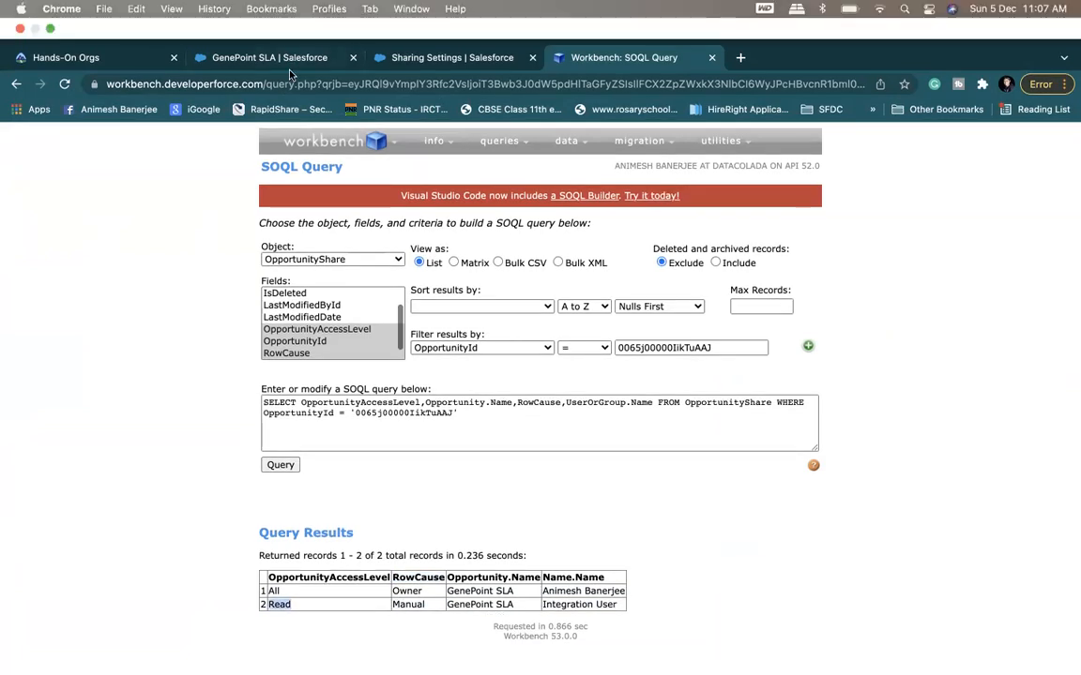
Step: Return to the GenePoint SLA opportunity in Salesforce and examine the related lists on its record page
left_click(256, 55)
scroll(519, 357, "down", 5)
scroll(519, 356, "up", 5)
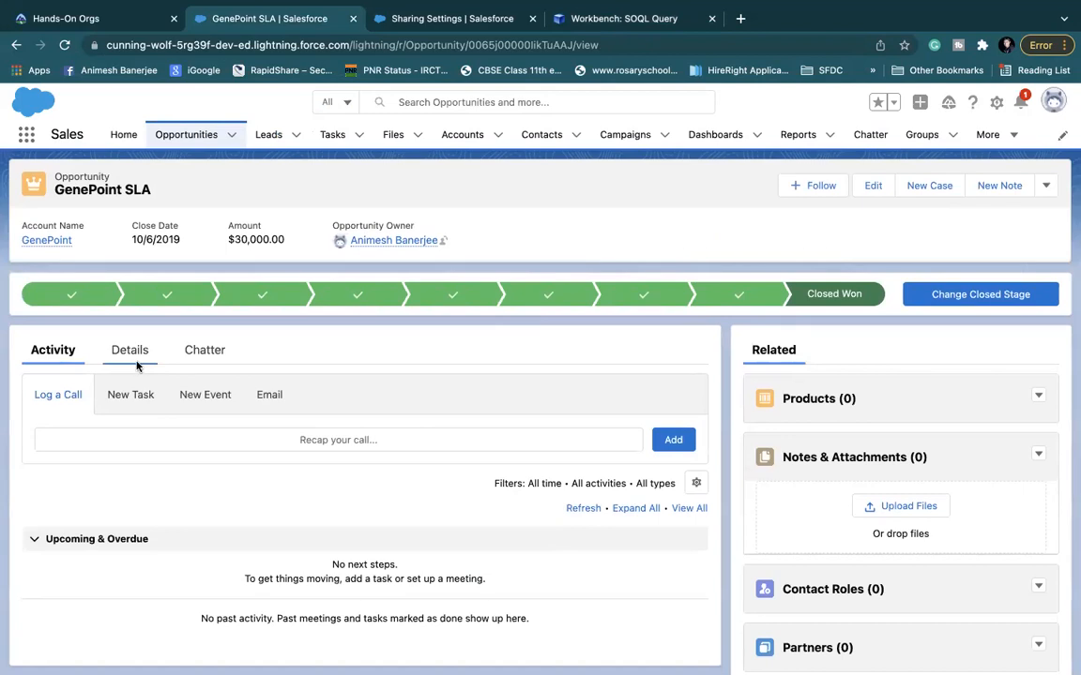
scroll(858, 470, "down", 5)
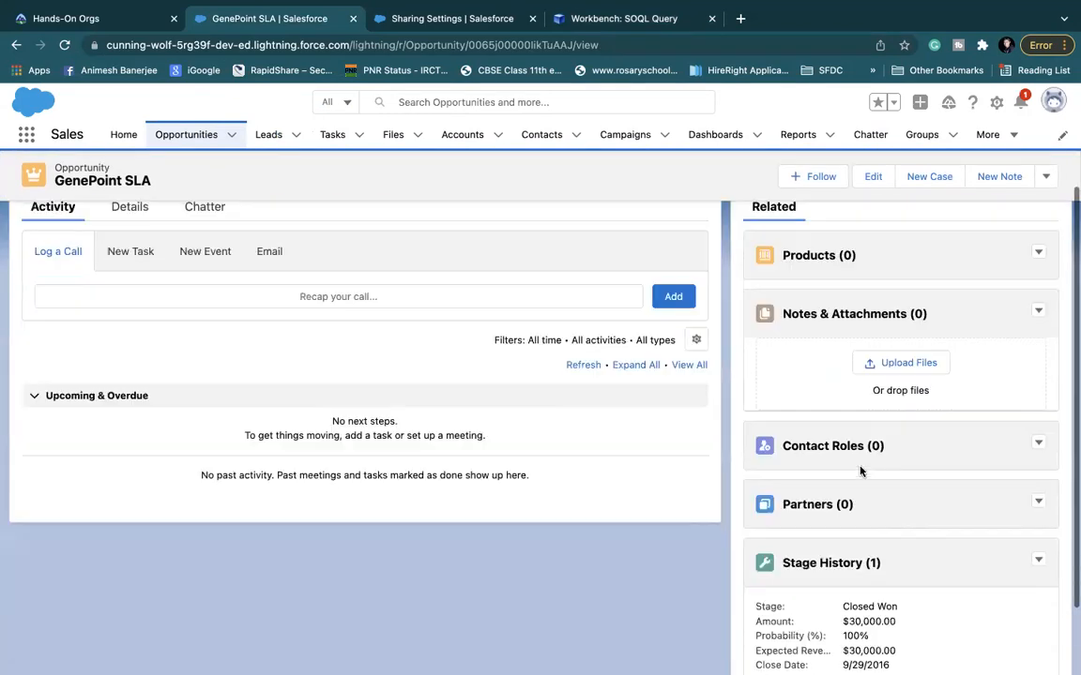
scroll(860, 470, "up", 4)
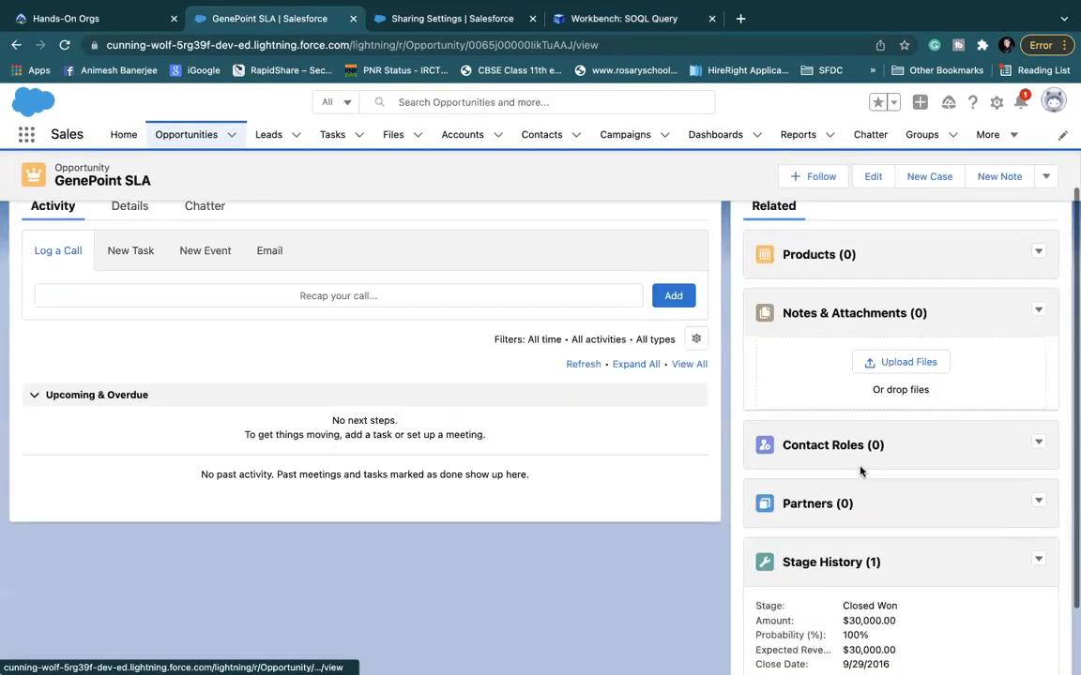
scroll(823, 502, "down", 4)
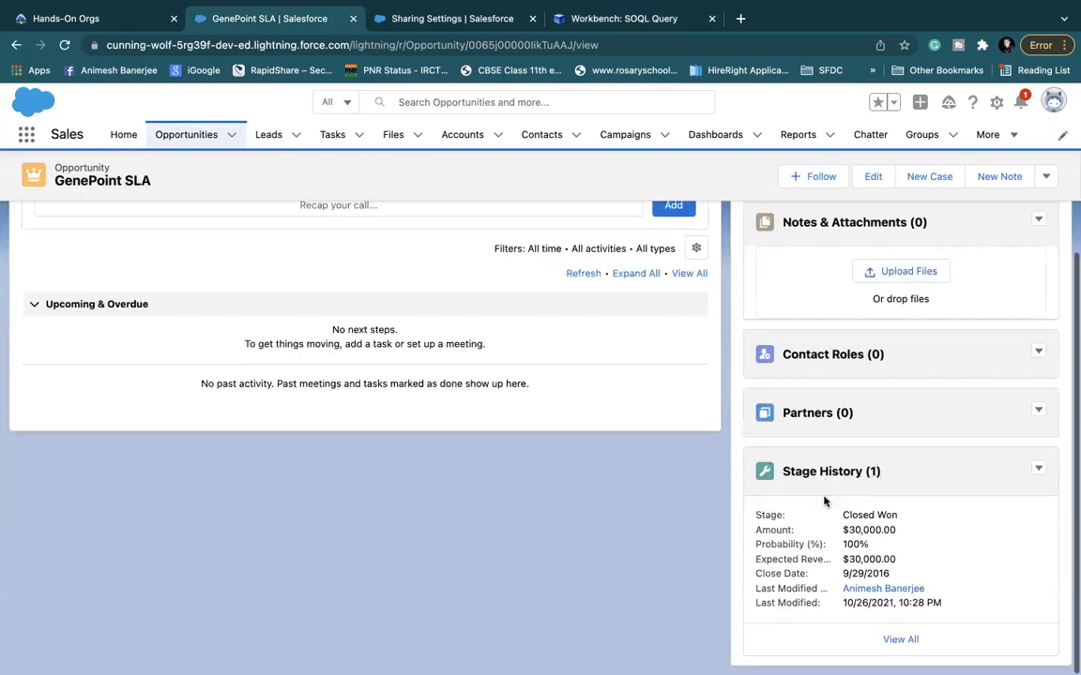
scroll(824, 502, "up", 4)
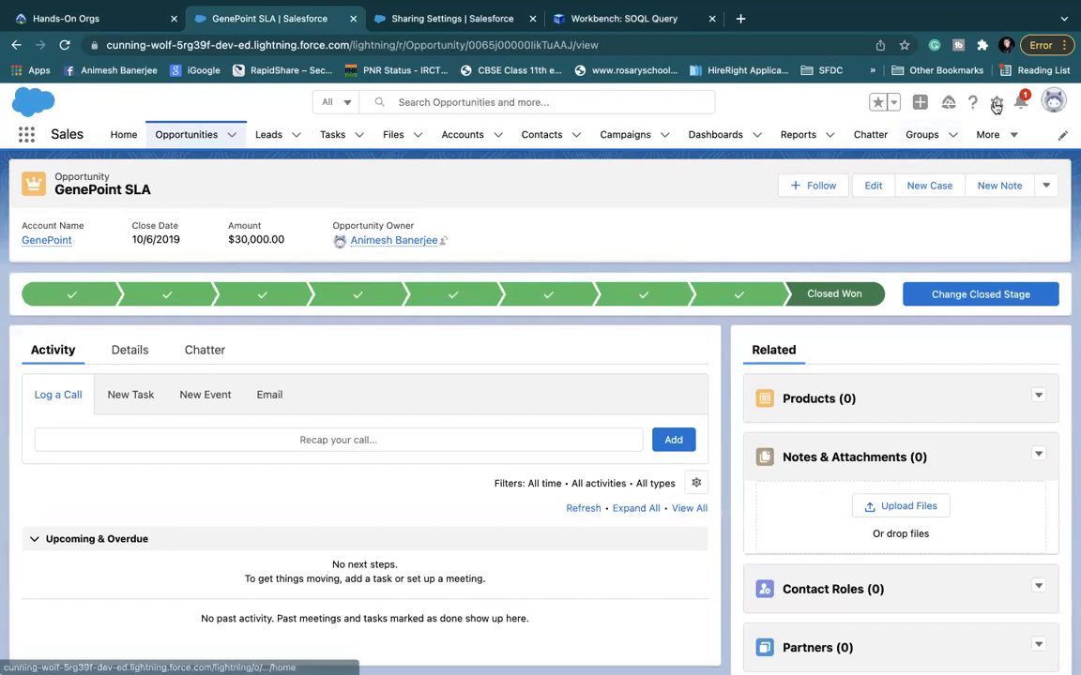
Step: In Salesforce Setup, search for "team", open Opportunity Team Settings, enable Team Selling and save
left_click(441, 18)
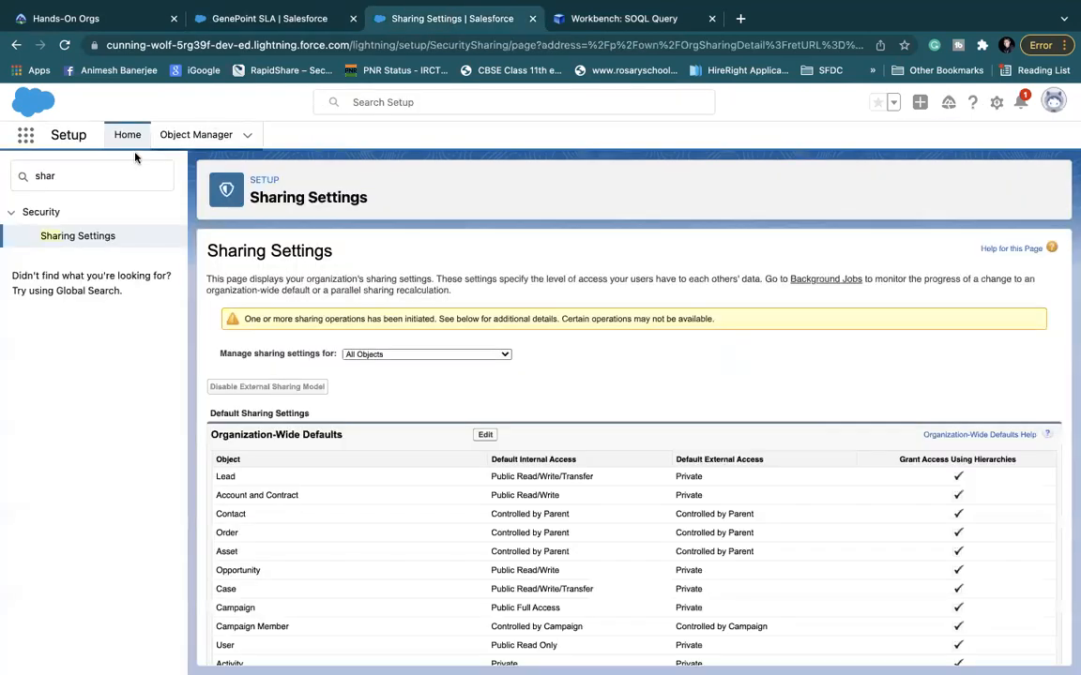
left_click_drag(58, 183, 3, 185)
key("BackSpace")
type("team")
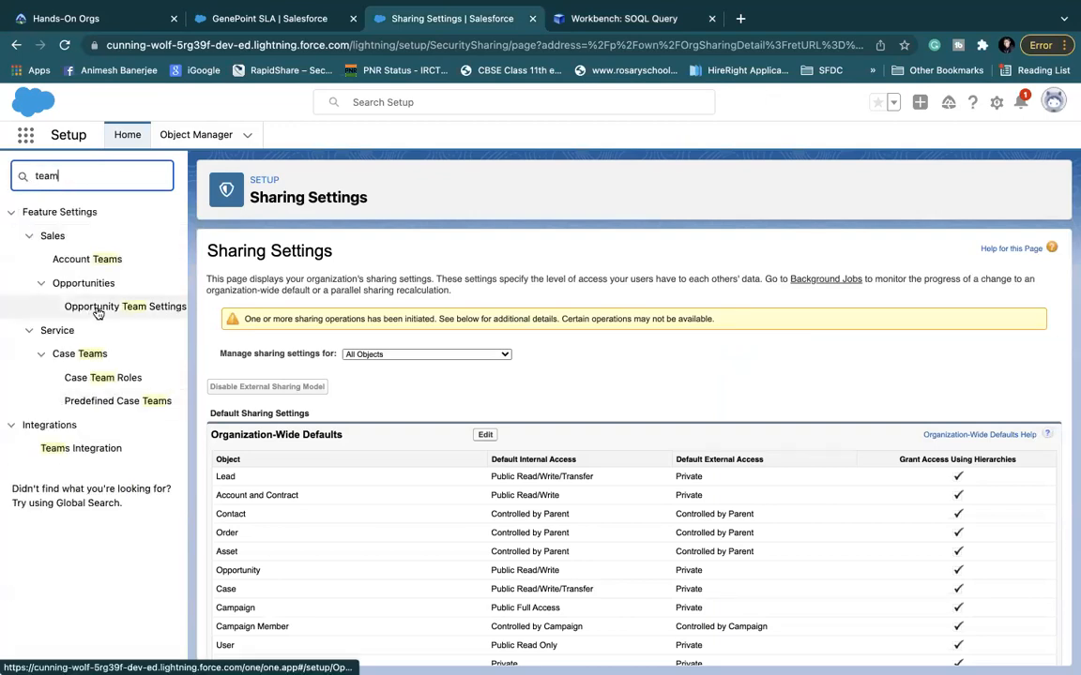
left_click(100, 307)
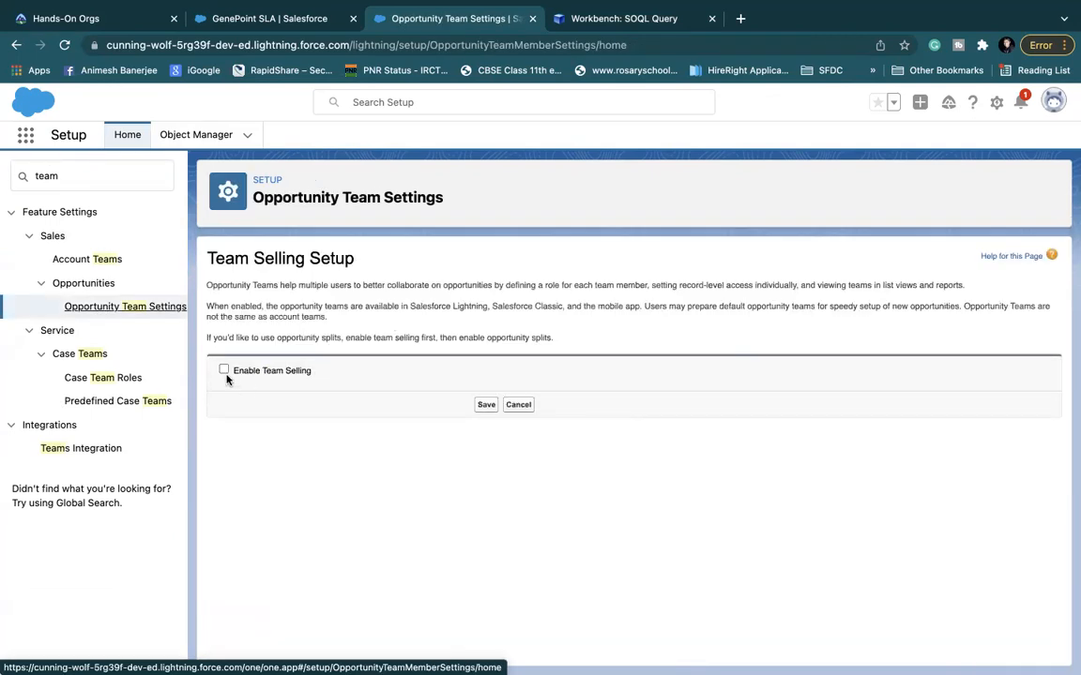
left_click(224, 372)
left_click(486, 405)
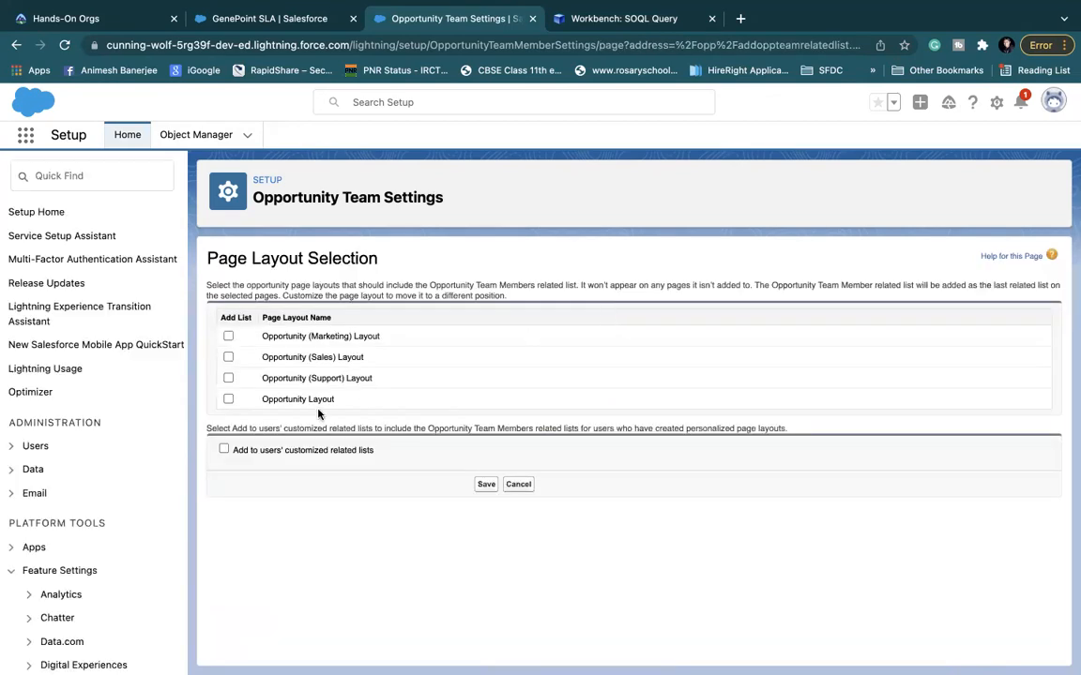
Step: Add the Opportunity Team Members related list to the Opportunity (Sales) Layout, Opportunity (Support) Layout and Opportunity Layout, and save
left_click(228, 356)
left_click(228, 378)
left_click(228, 399)
left_click(484, 485)
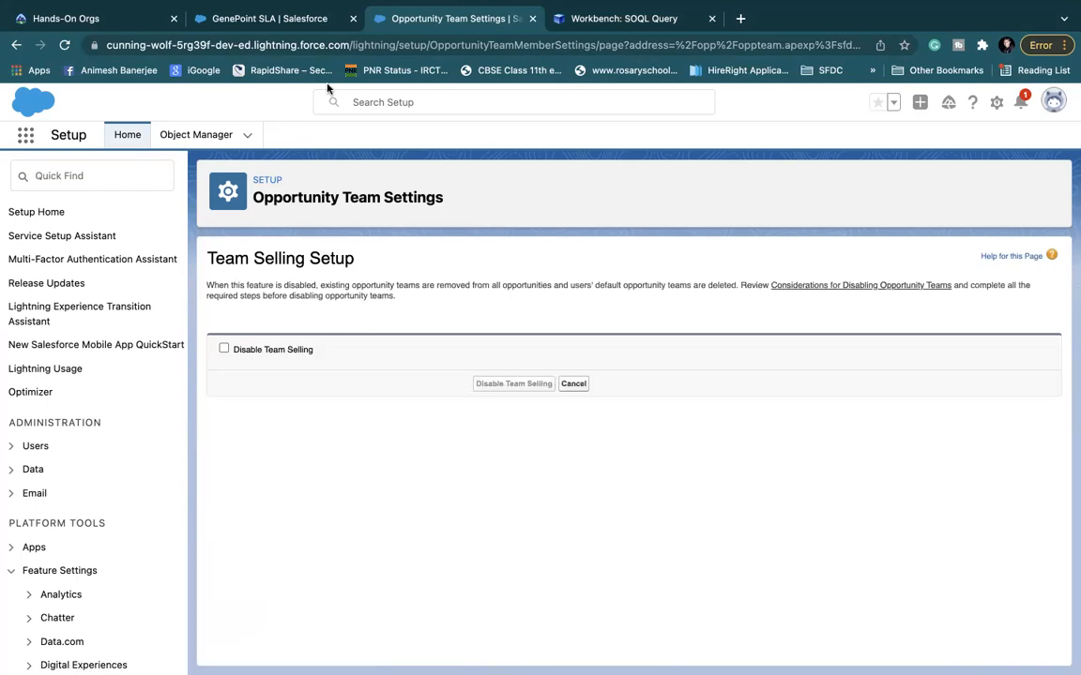
Step: Reload the GenePoint SLA opportunity page and open the form for adding opportunity team members
left_click(272, 19)
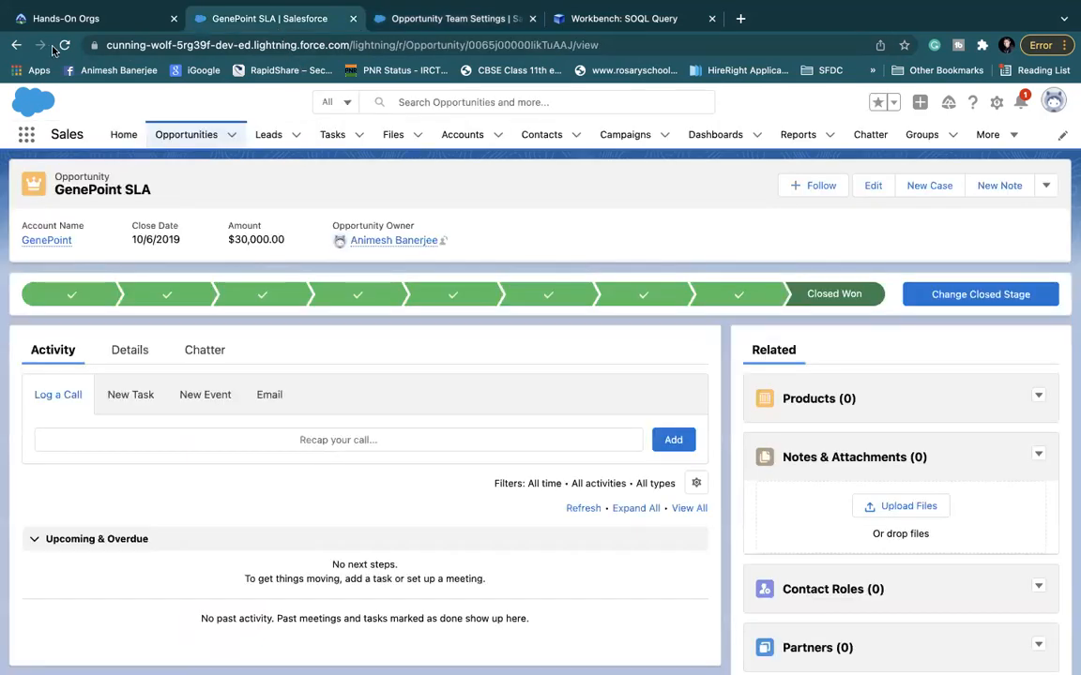
left_click(63, 44)
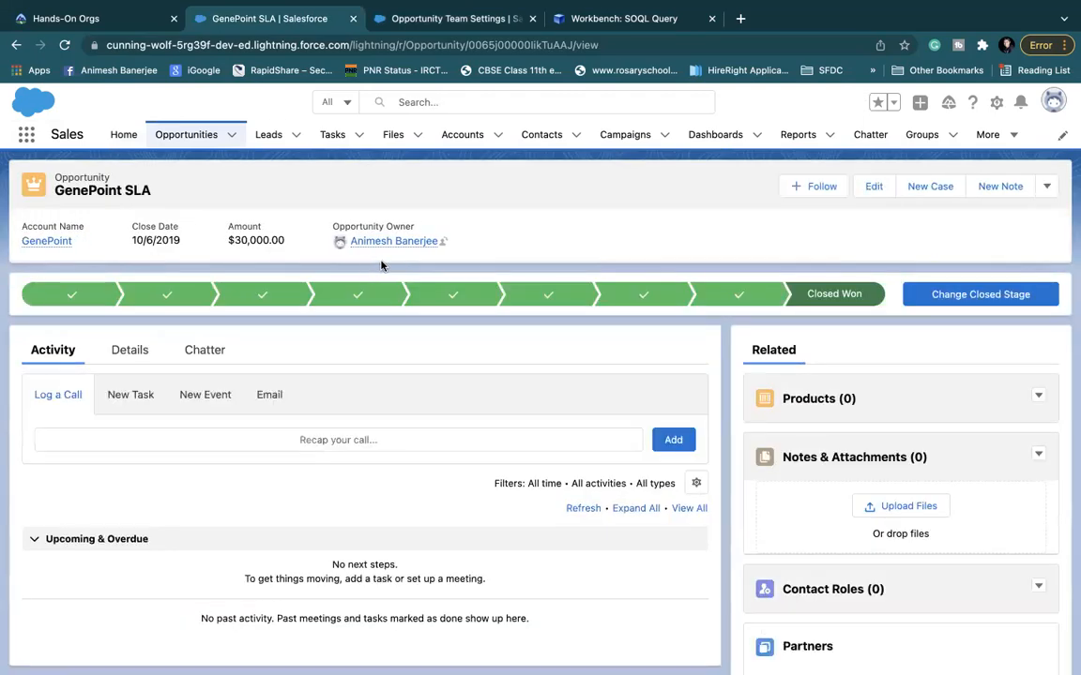
scroll(776, 376, "down", 5)
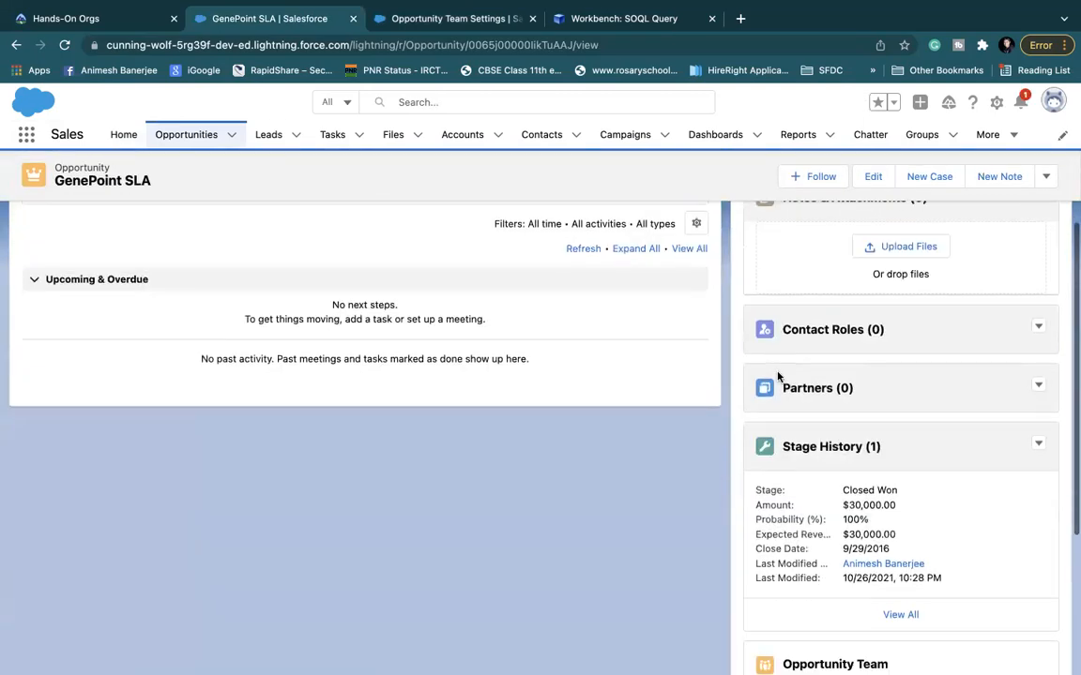
scroll(868, 583, "down", 1)
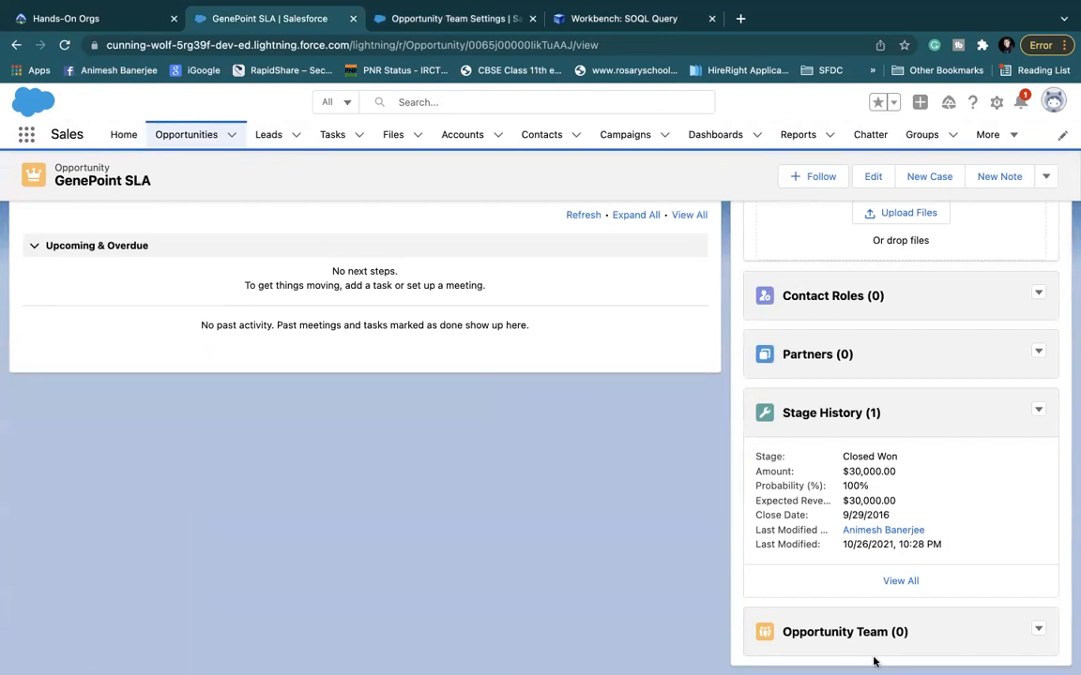
left_click(1039, 631)
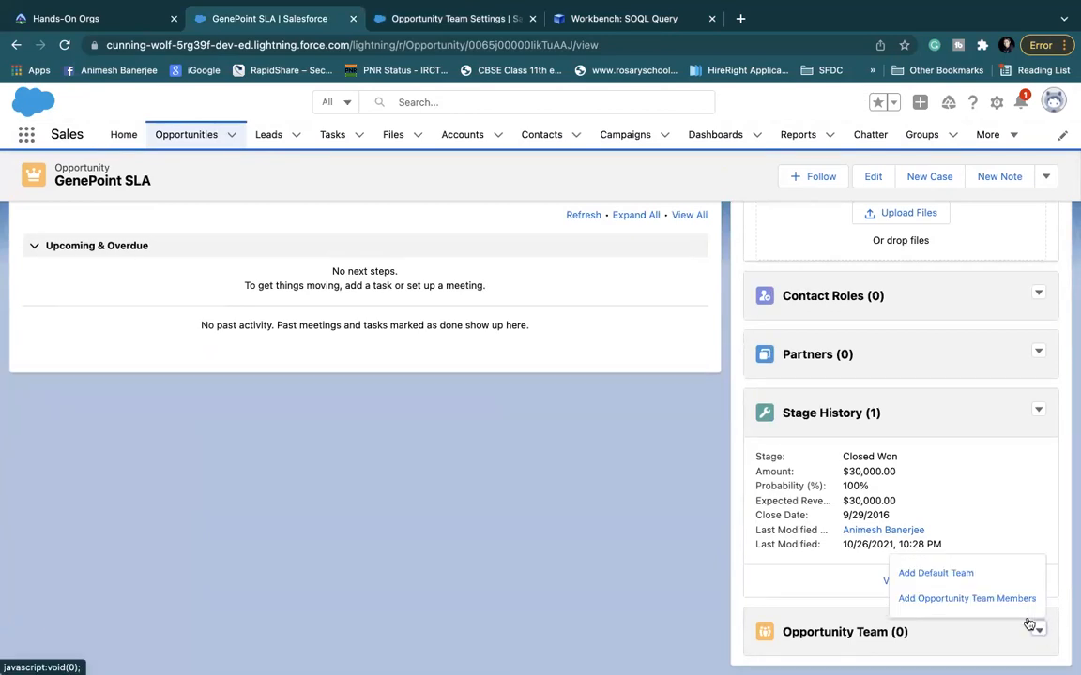
left_click(953, 605)
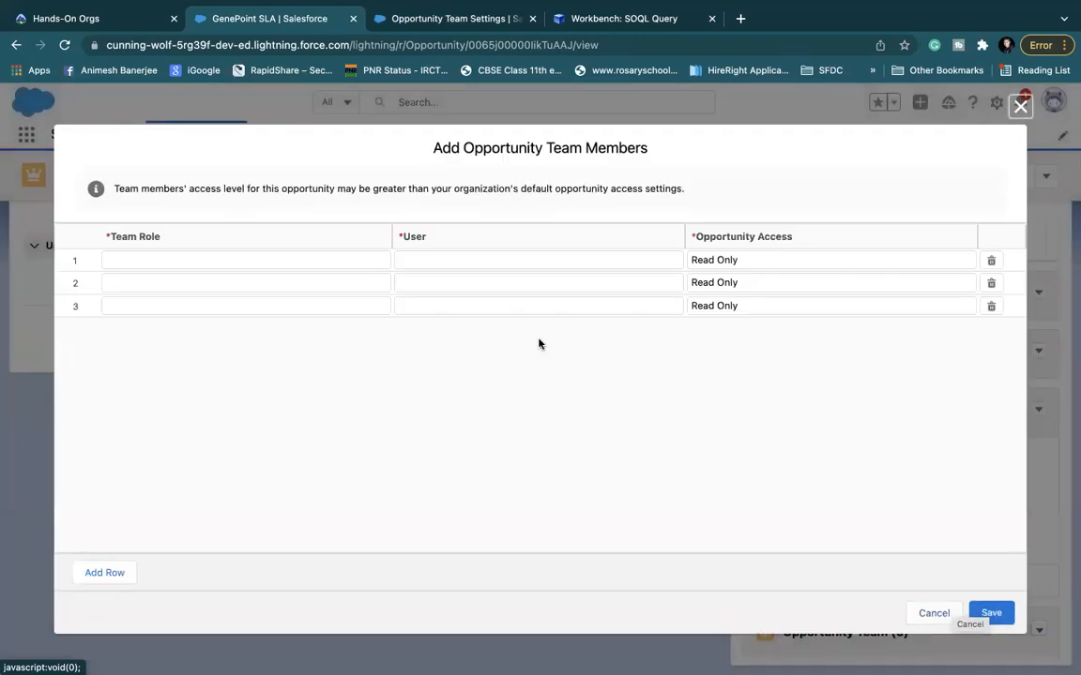
Step: Set the team role in the first row of the team members form to Account Manager
left_click(113, 260)
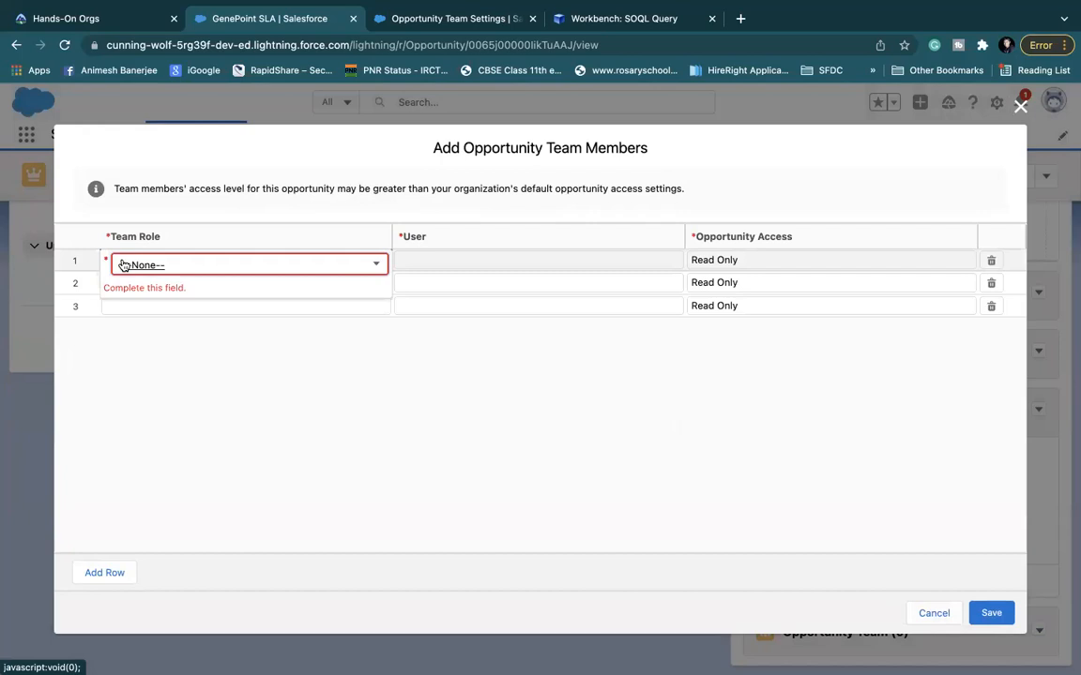
left_click(136, 267)
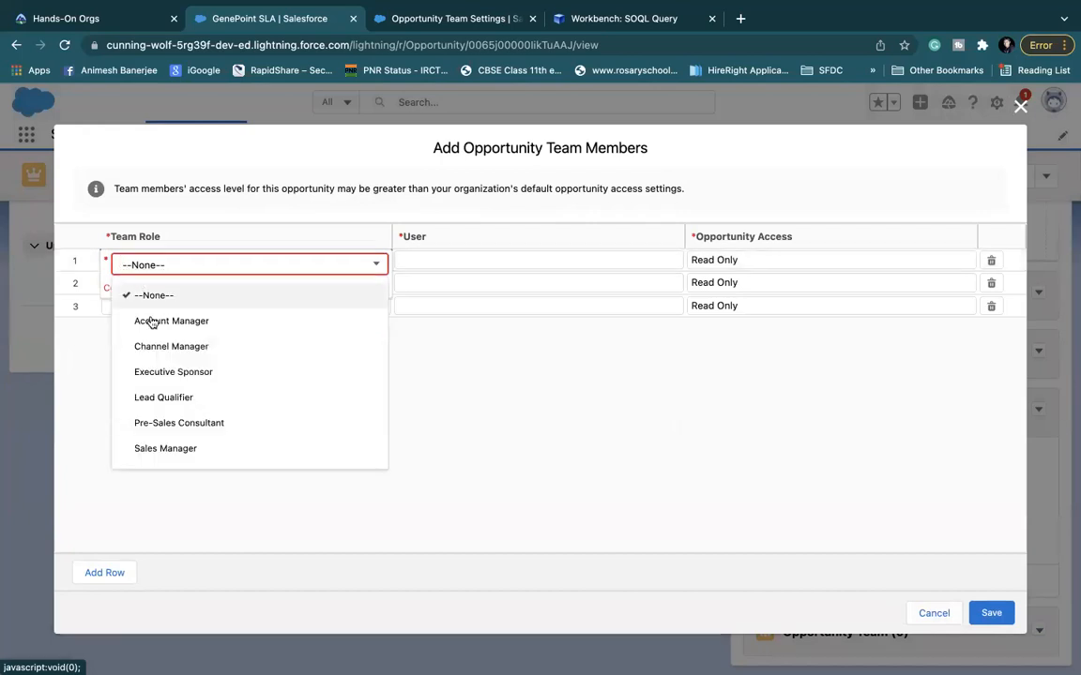
scroll(152, 456, "down", 1)
scroll(169, 447, "up", 1)
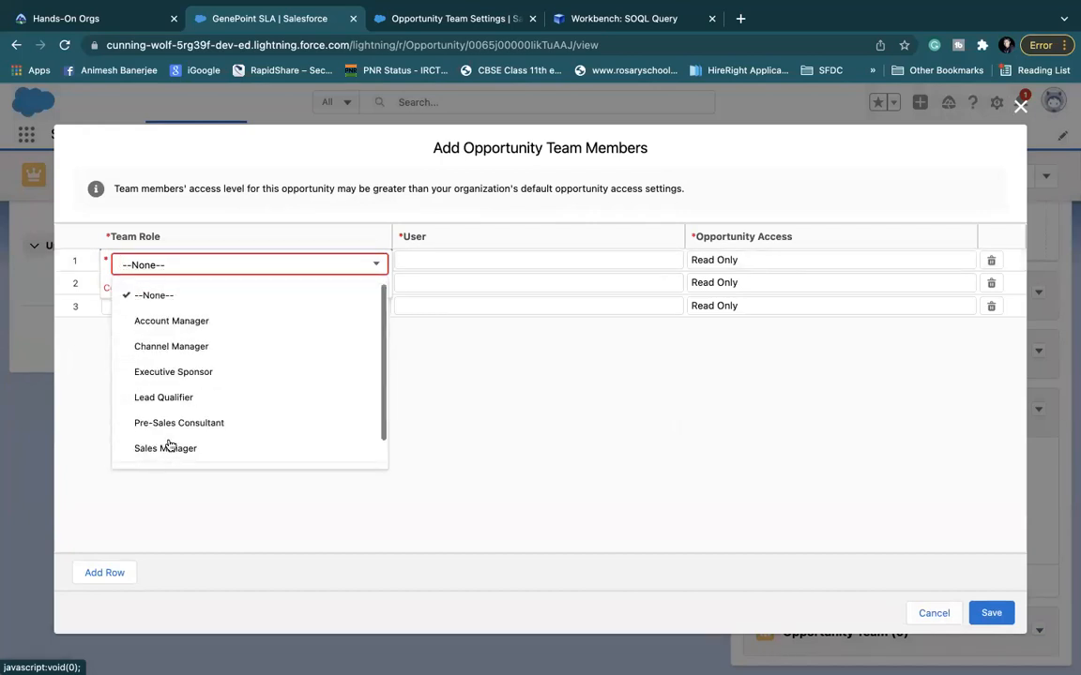
scroll(183, 399, "down", 1)
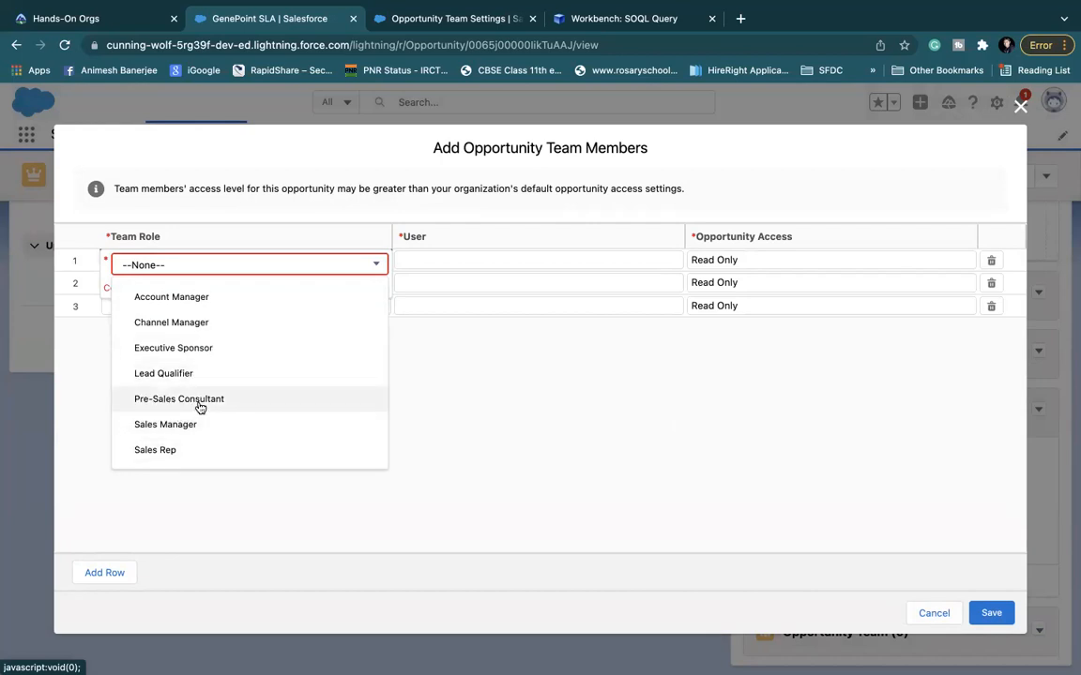
scroll(197, 398, "up", 1)
left_click(178, 324)
Step: Assign Integration User with Read/Write access to the first team row, save, and review the member in the Opportunity Team list
left_click(480, 256)
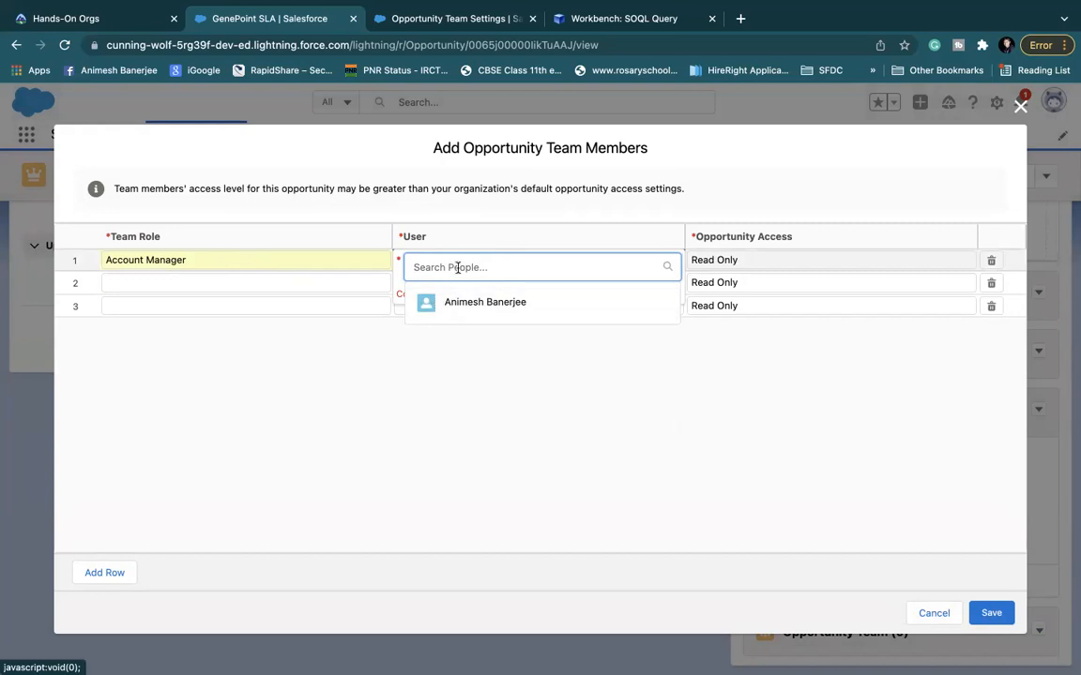
type("inte")
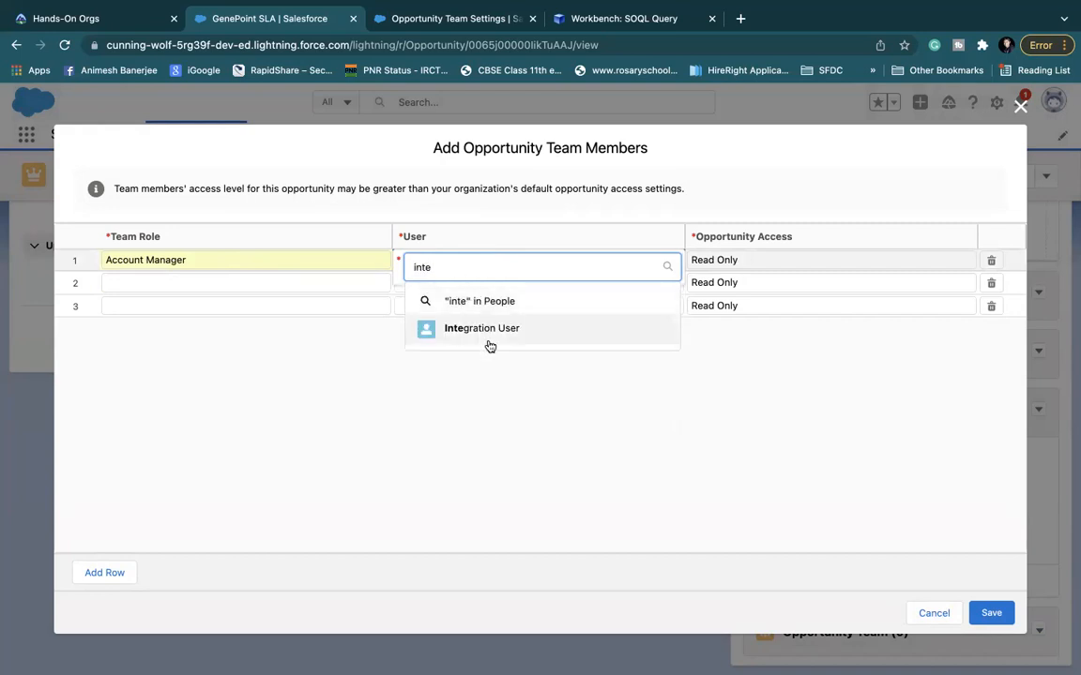
left_click(487, 339)
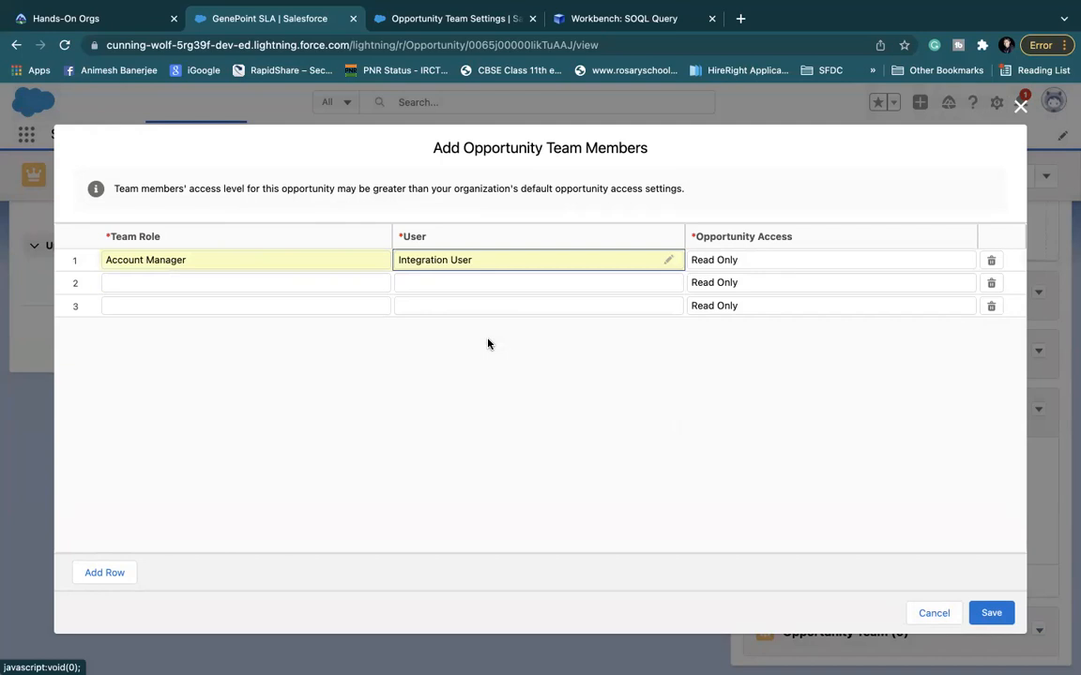
left_click(765, 259)
left_click(762, 266)
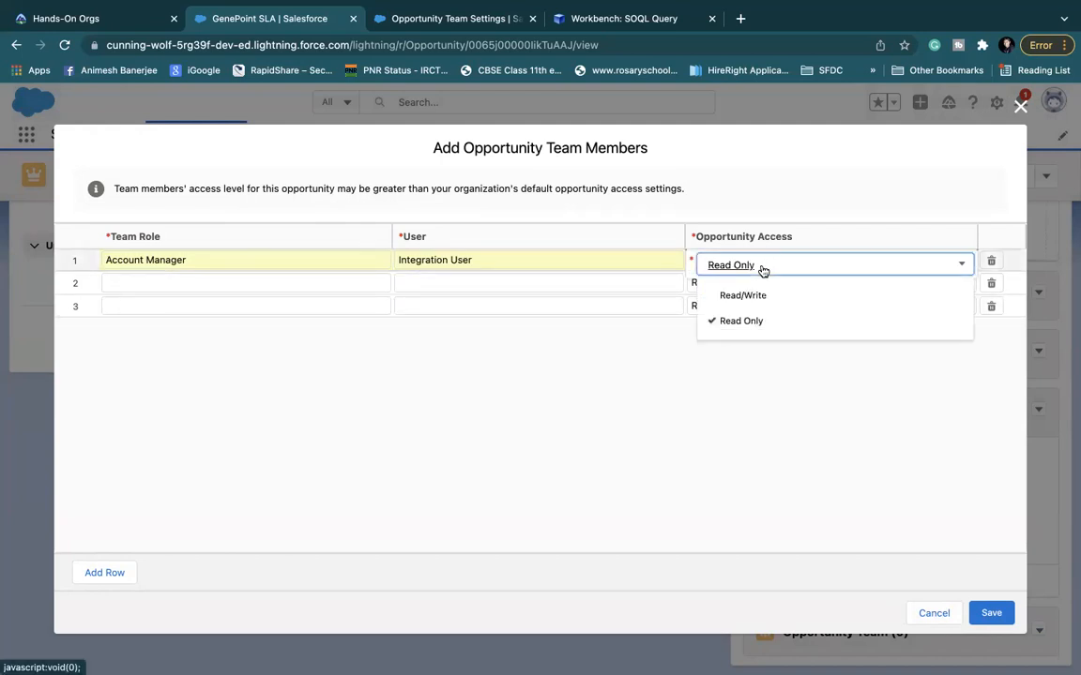
left_click(743, 295)
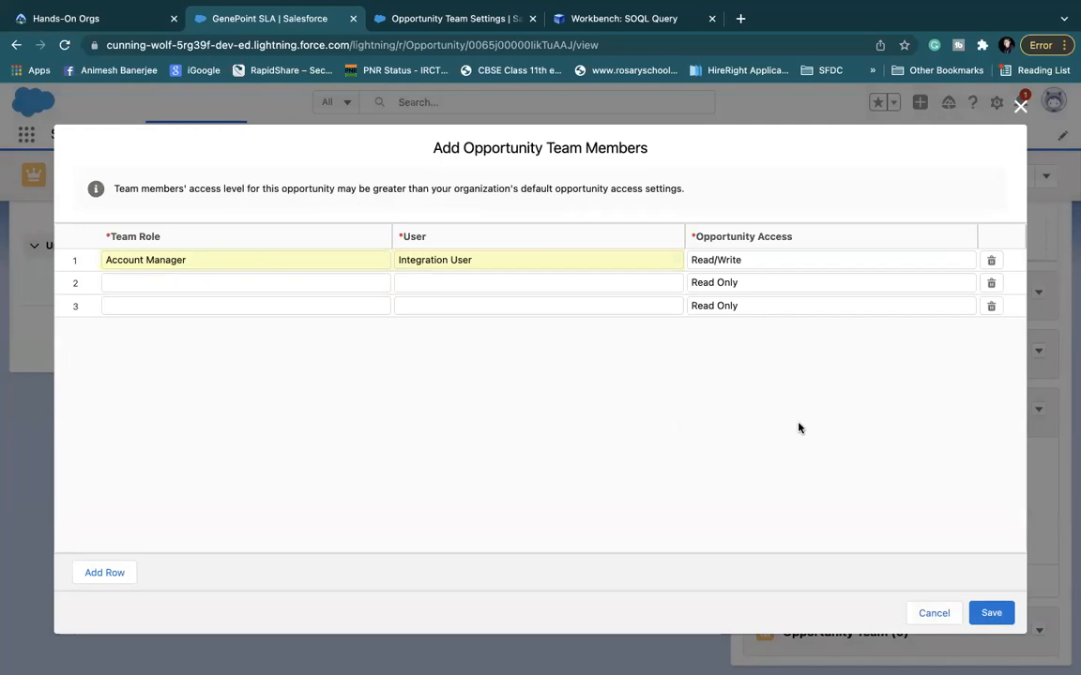
left_click(990, 614)
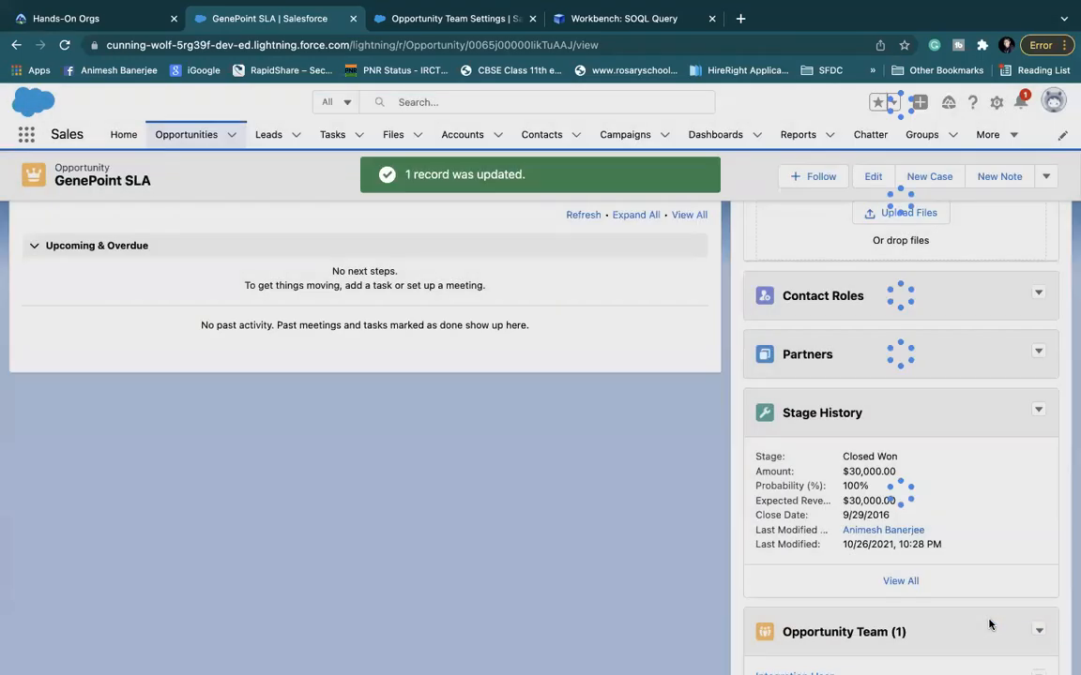
scroll(882, 614, "down", 2)
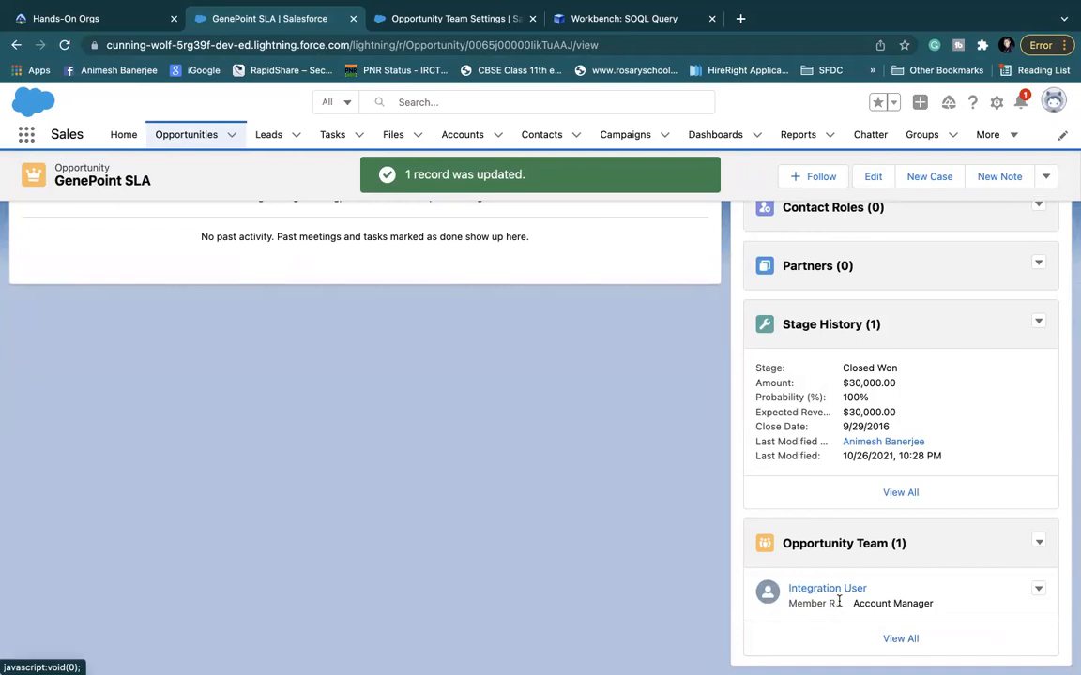
double_click(871, 603)
left_click_drag(918, 603, 859, 598)
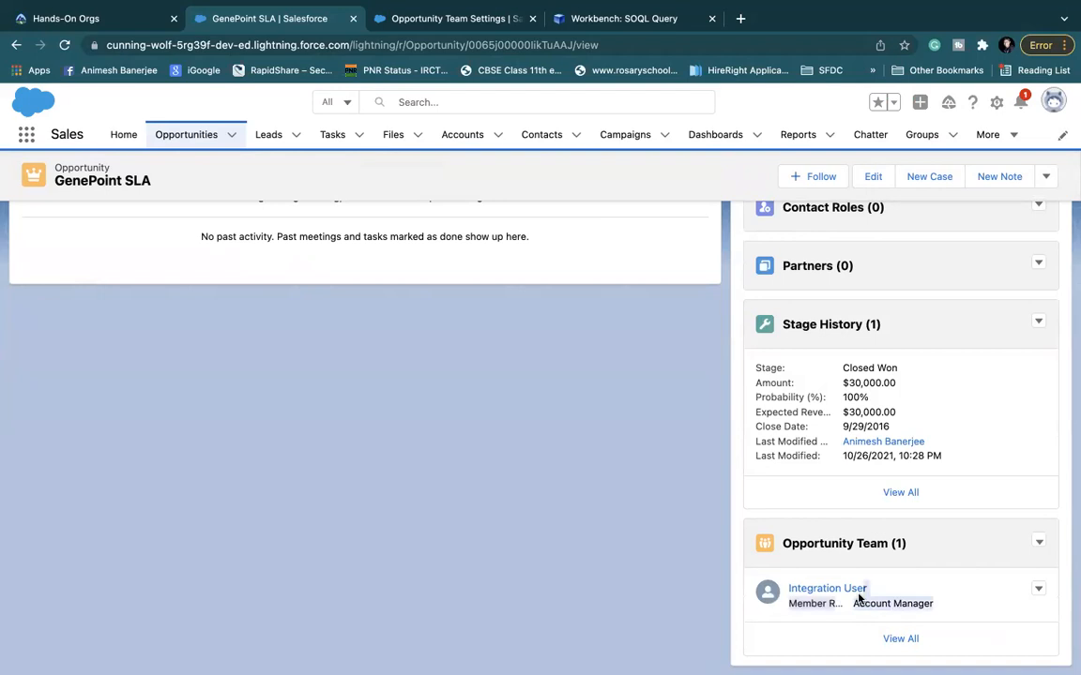
left_click(819, 605)
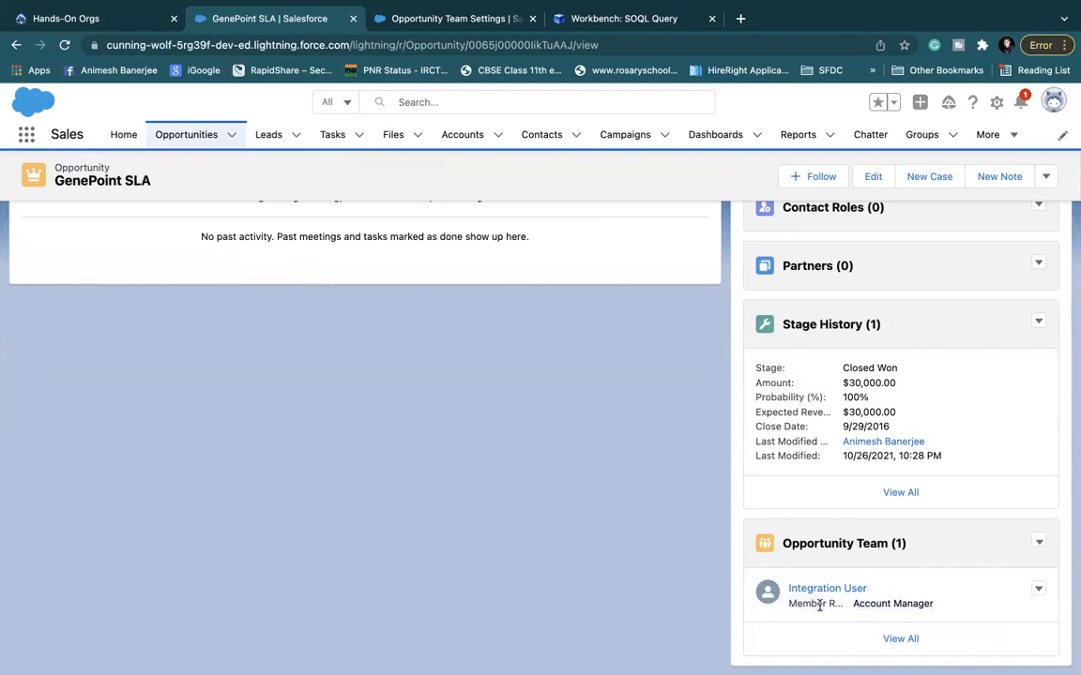
Step: Switch to Workbench, re-run the OpportunityShare query for GenePoint SLA and examine the user, row cause and access level of each share row
left_click(598, 21)
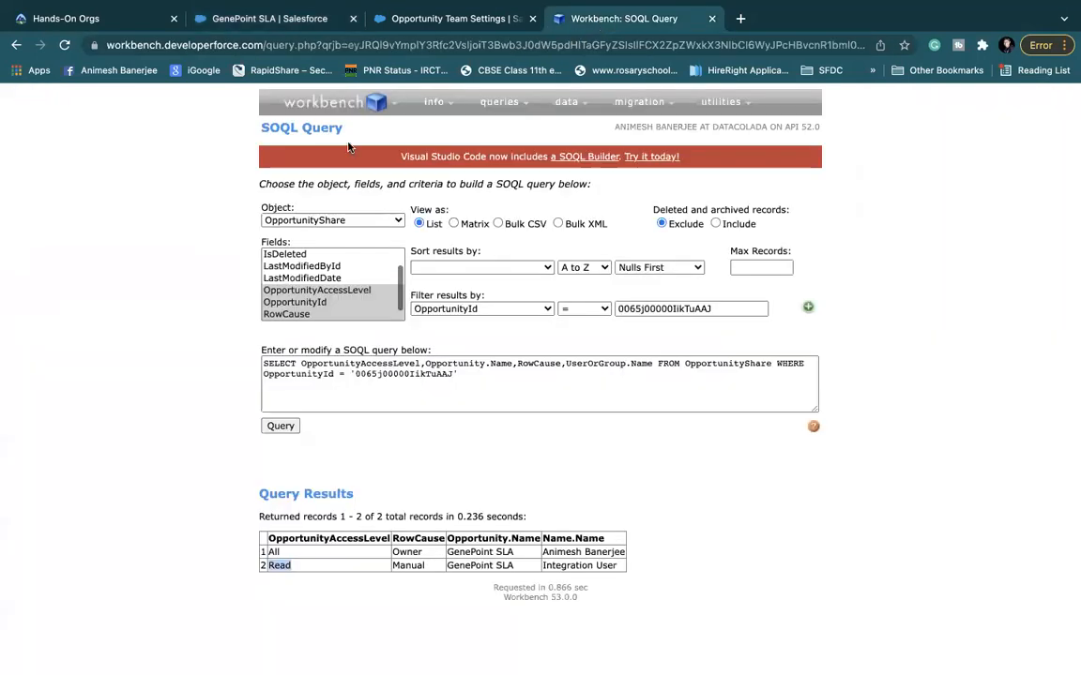
left_click(278, 426)
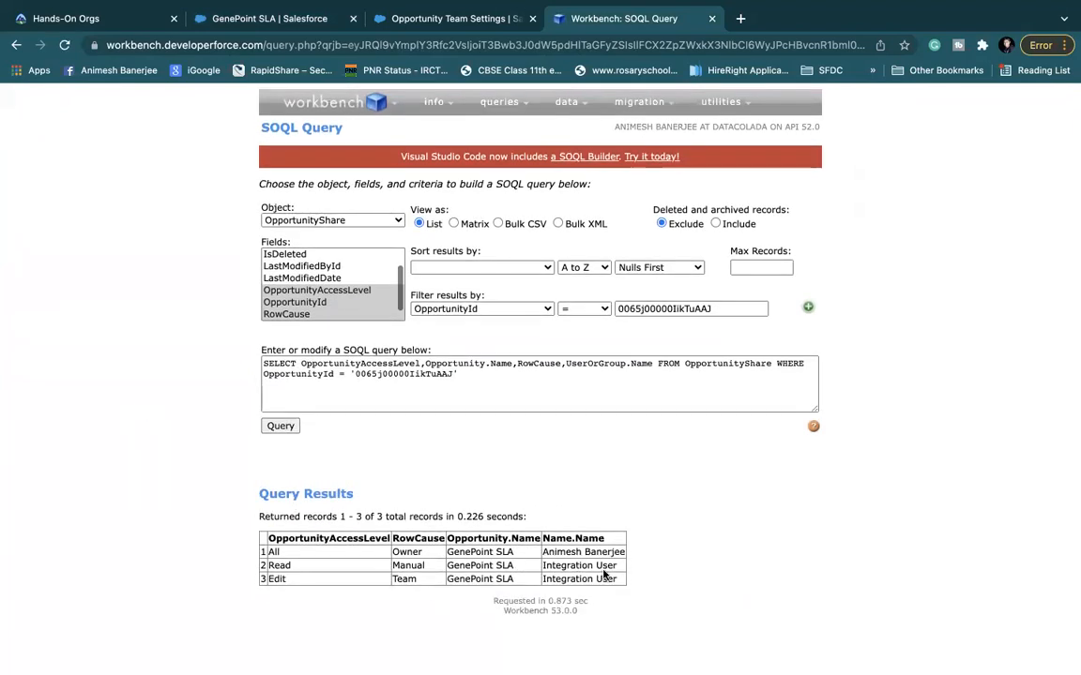
left_click_drag(545, 566, 625, 566)
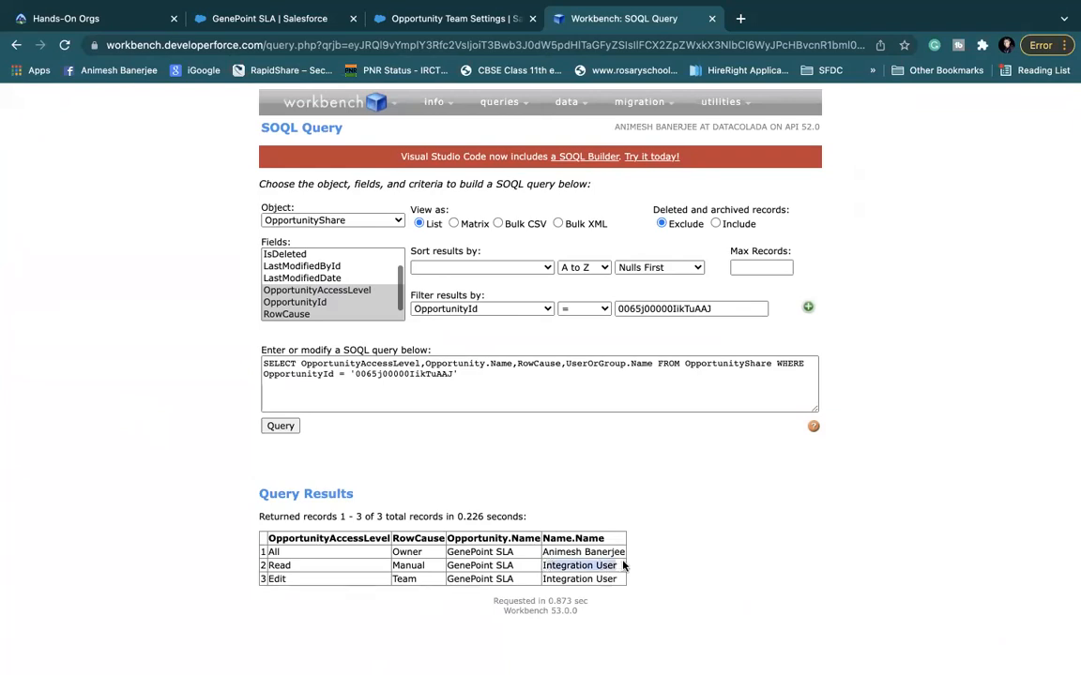
double_click(410, 565)
double_click(277, 566)
double_click(404, 580)
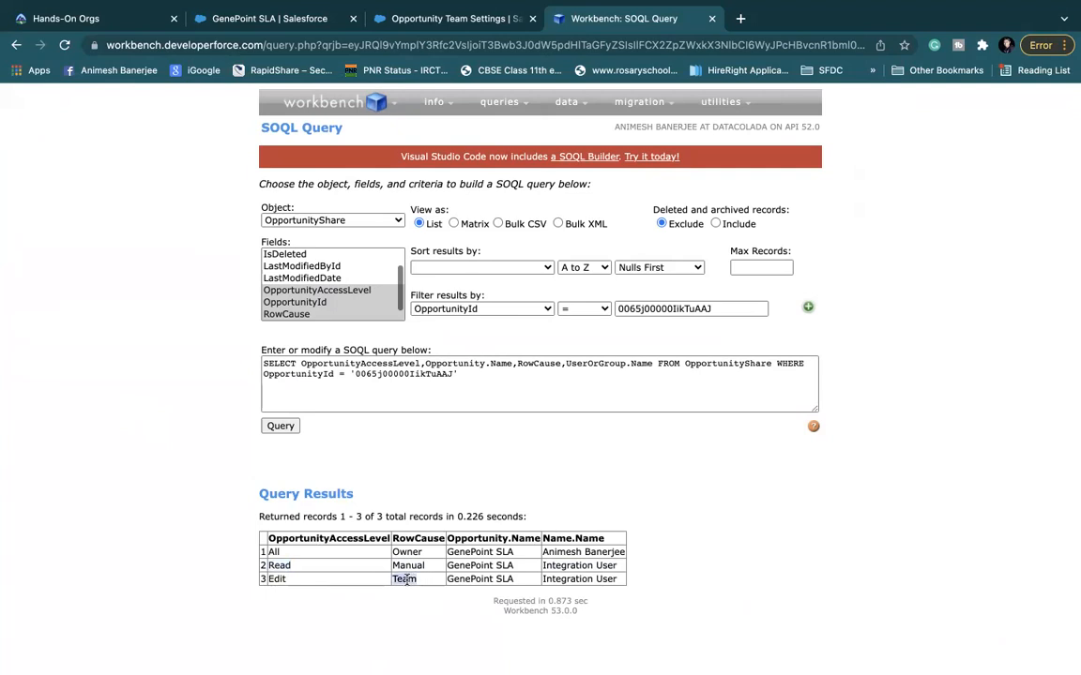
left_click(276, 579)
left_click_drag(619, 571, 535, 568)
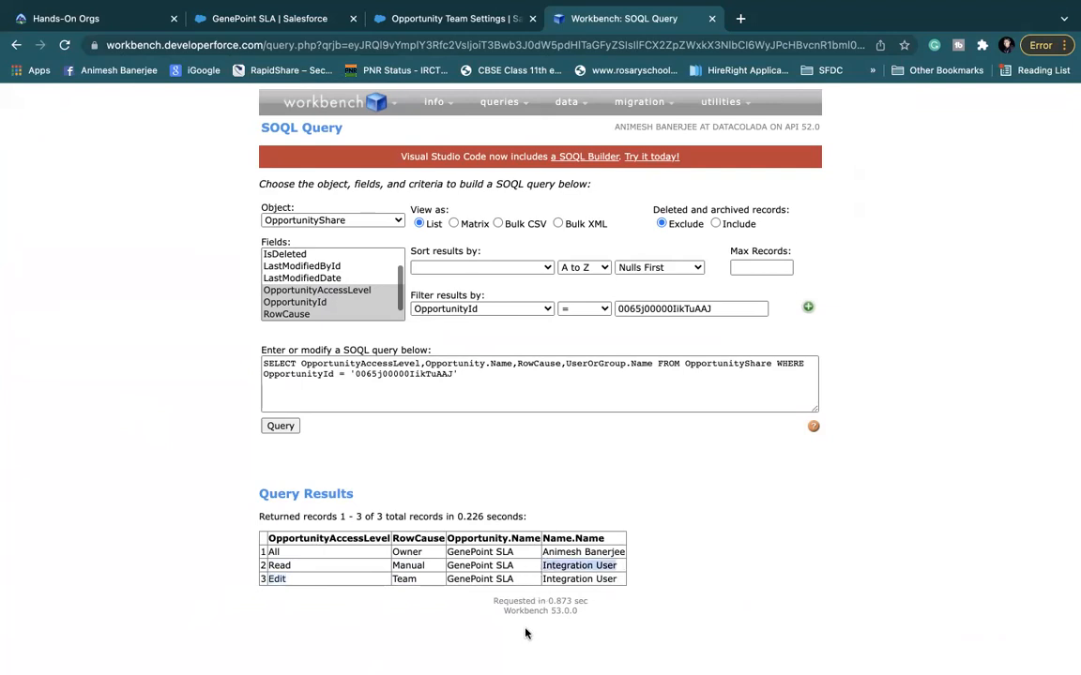
left_click_drag(448, 551, 514, 552)
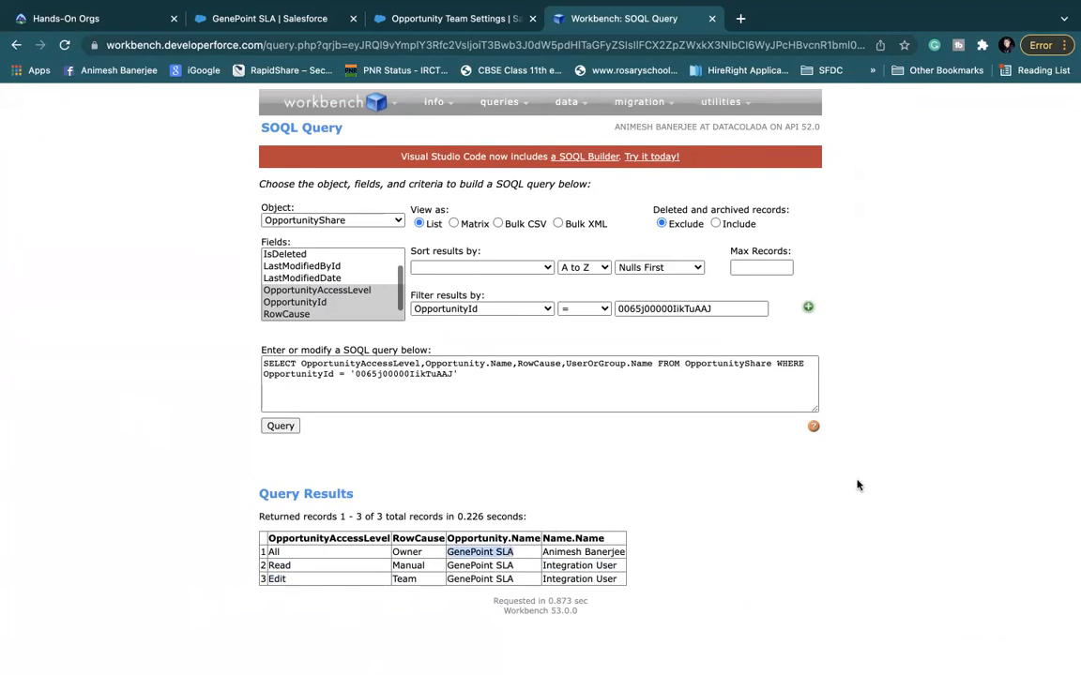
left_click(917, 508)
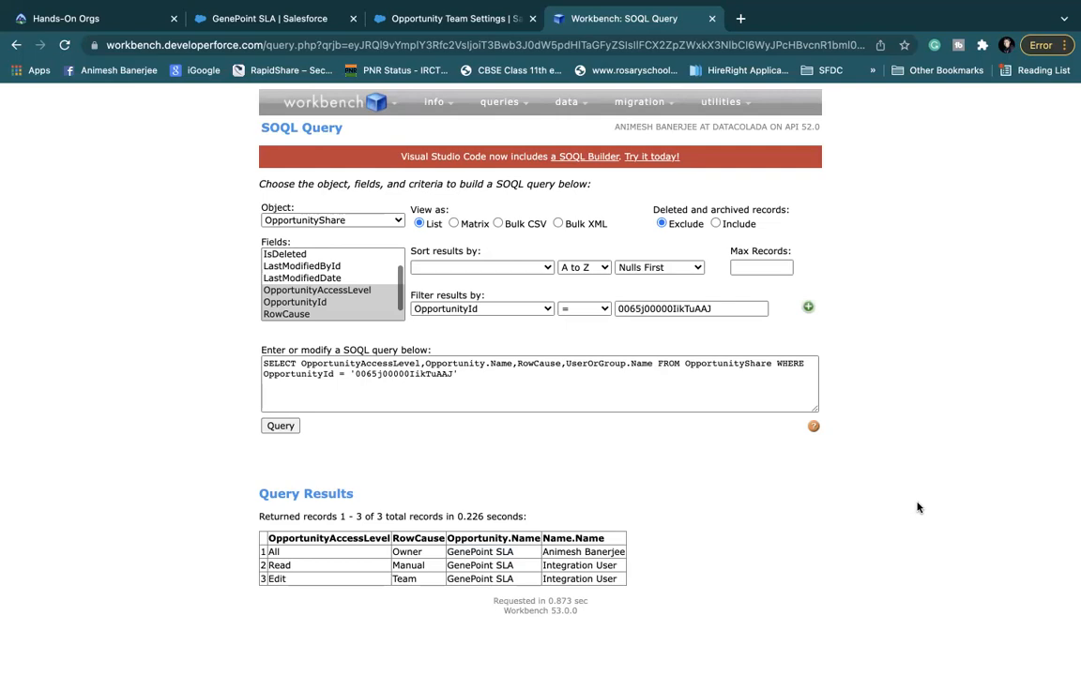
Step: Compare the access levels and row causes of the manual and team share rows for Integration User in the query results
double_click(276, 578)
double_click(278, 566)
double_click(277, 579)
double_click(277, 566)
left_click(271, 579)
double_click(271, 579)
double_click(404, 580)
double_click(276, 581)
left_click(134, 512)
left_click(476, 21)
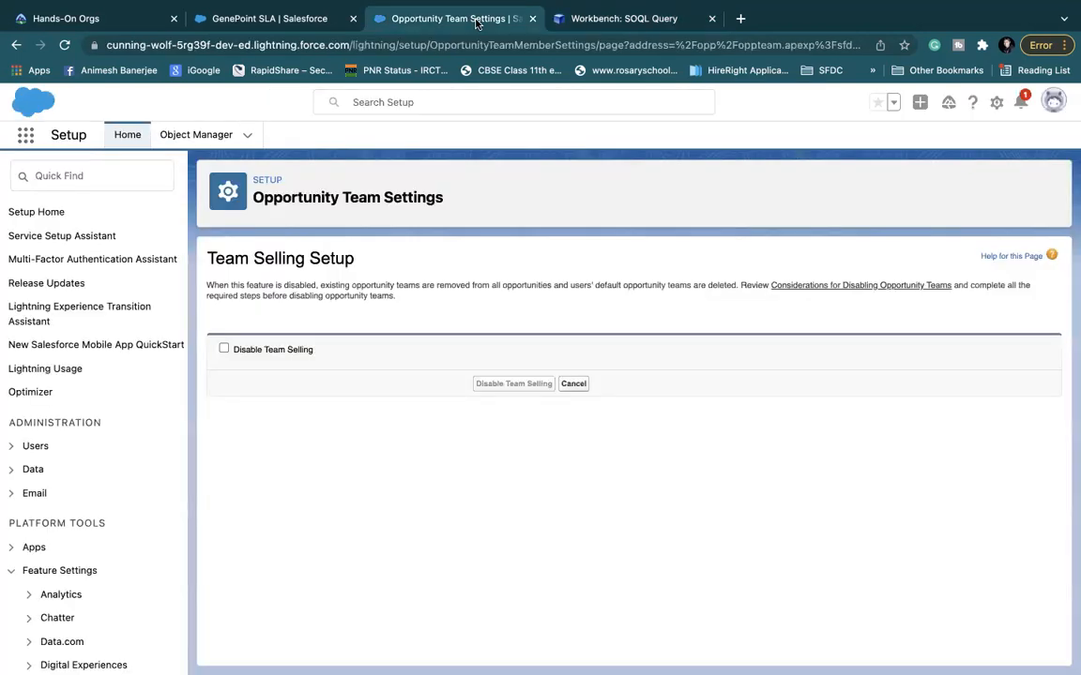
left_click(308, 21)
left_click(448, 22)
left_click(614, 18)
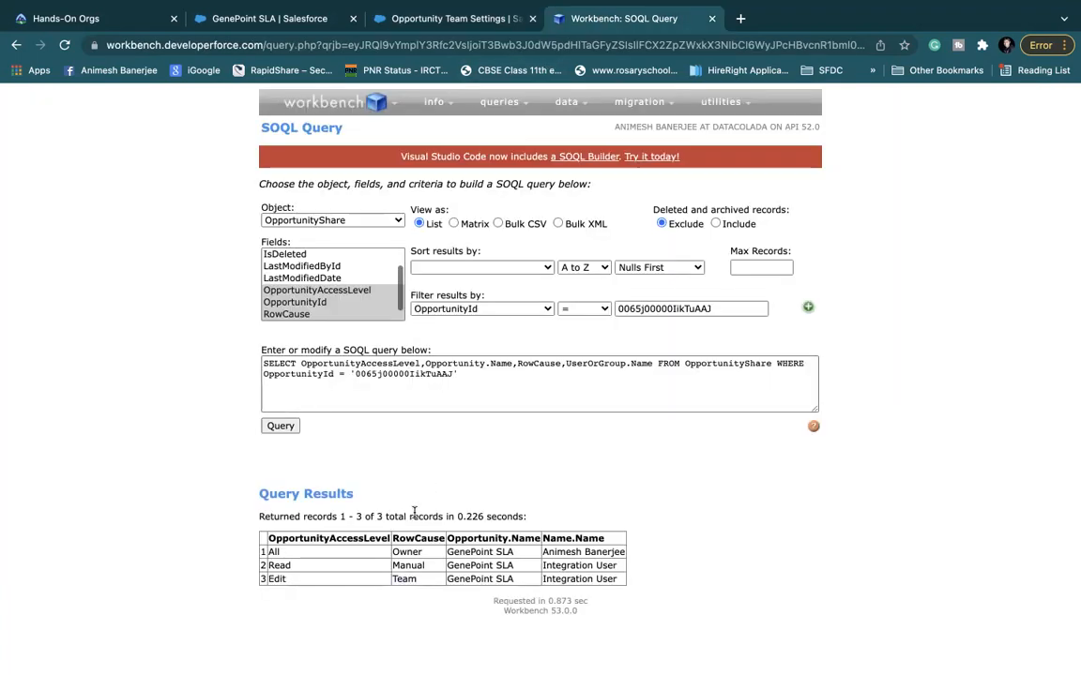
double_click(405, 580)
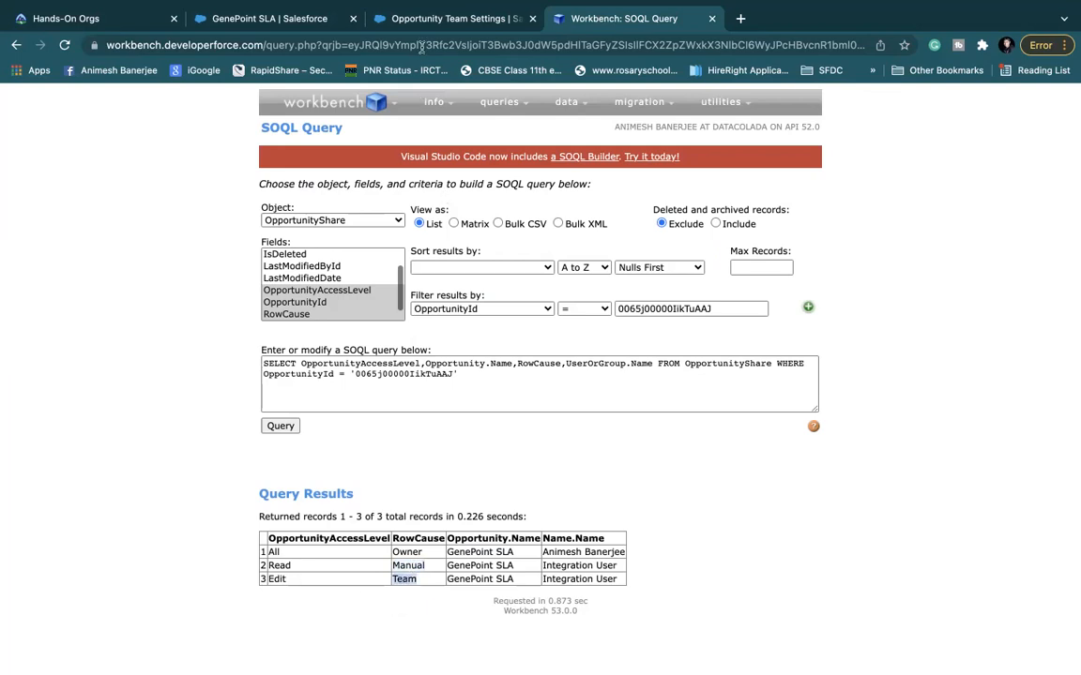
Step: Return to the GenePoint SLA opportunity in Salesforce, open Setup and go to the Object Manager
left_click(380, 21)
left_click(289, 26)
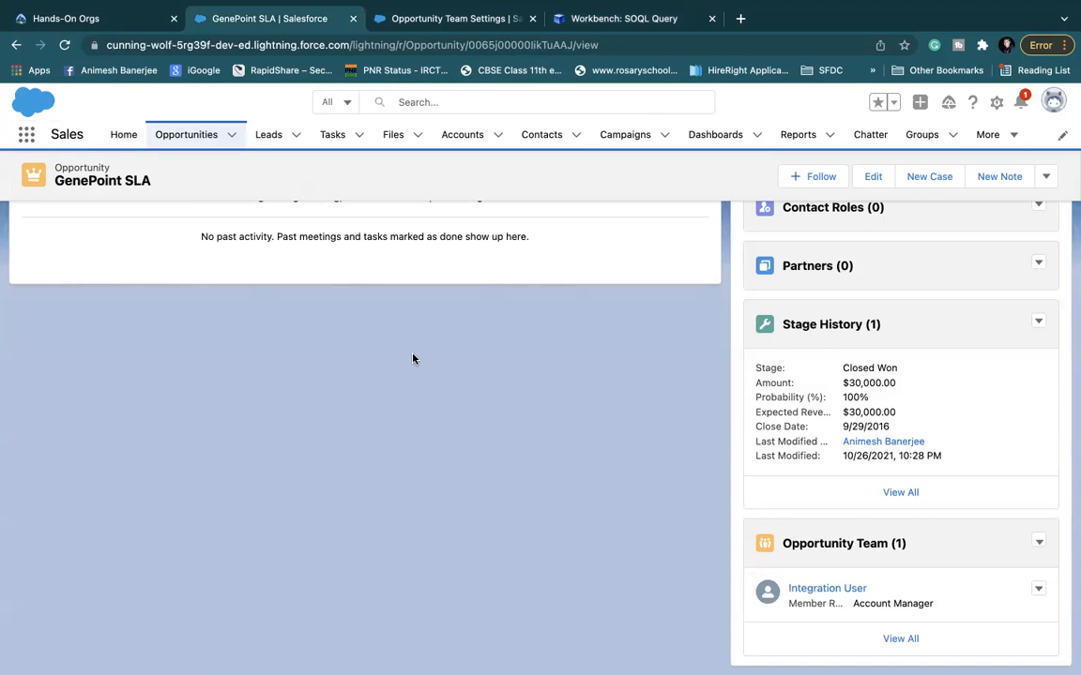
scroll(413, 359, "up", 10)
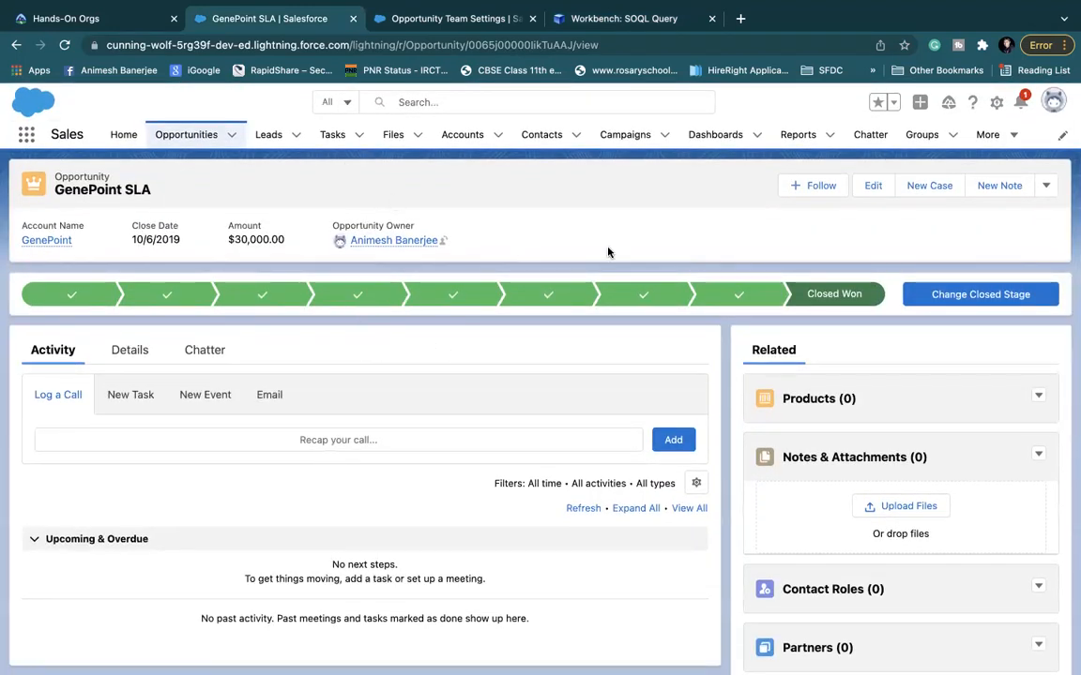
left_click(997, 103)
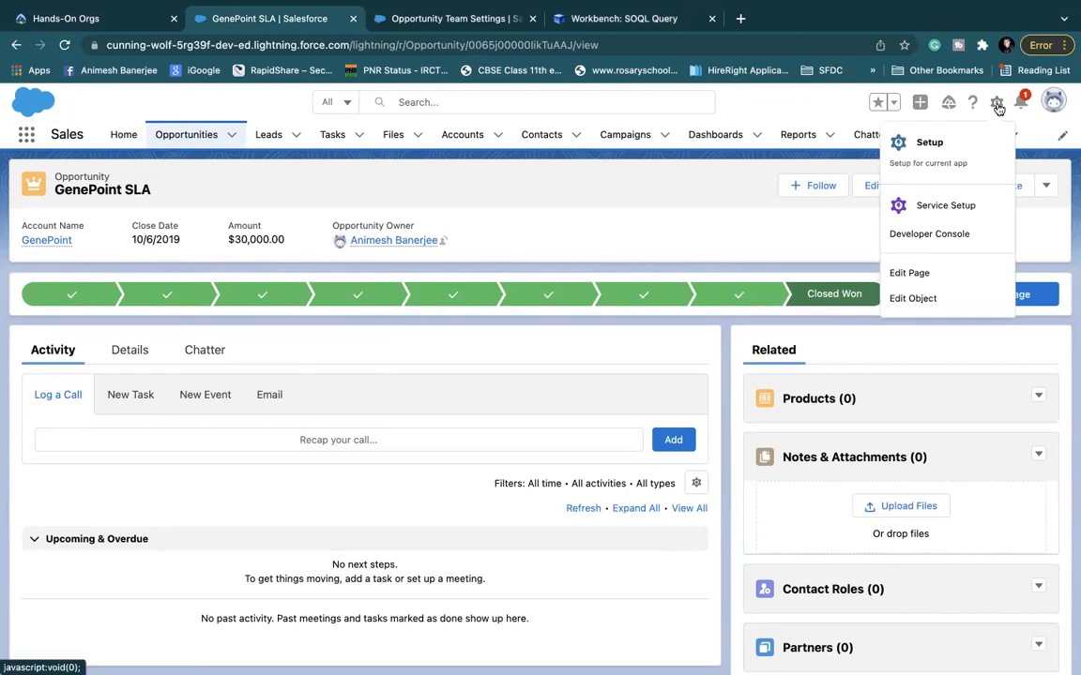
left_click(929, 158)
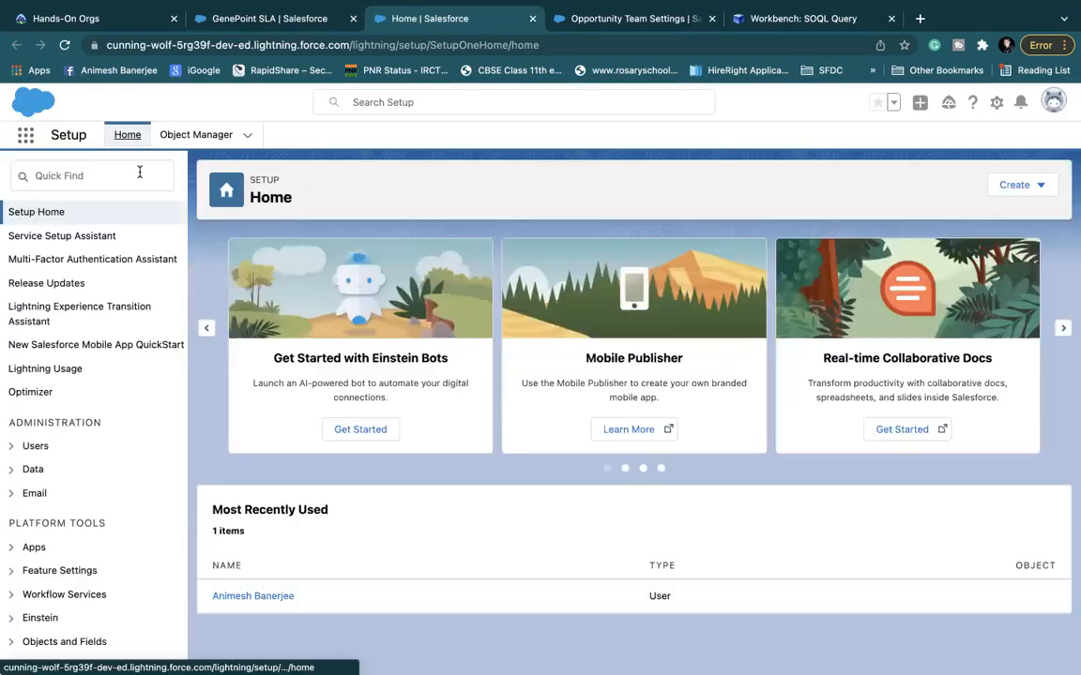
left_click(190, 139)
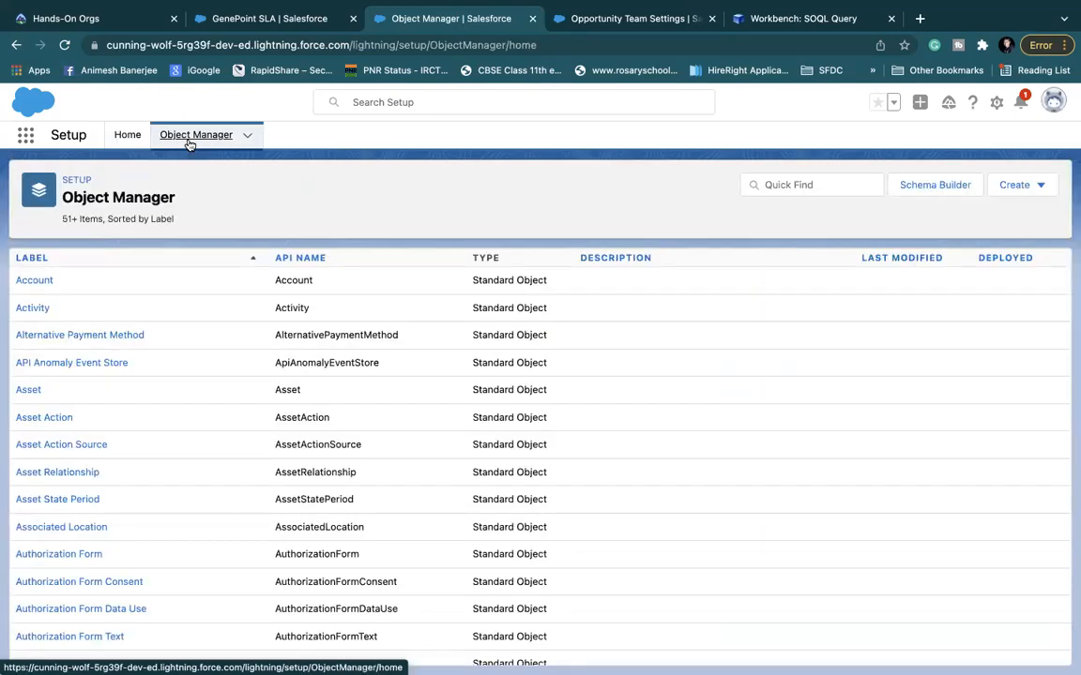
Step: Find the Roles page in Setup, open the role hierarchy and expand the roles under CEO
left_click(128, 137)
left_click(93, 176)
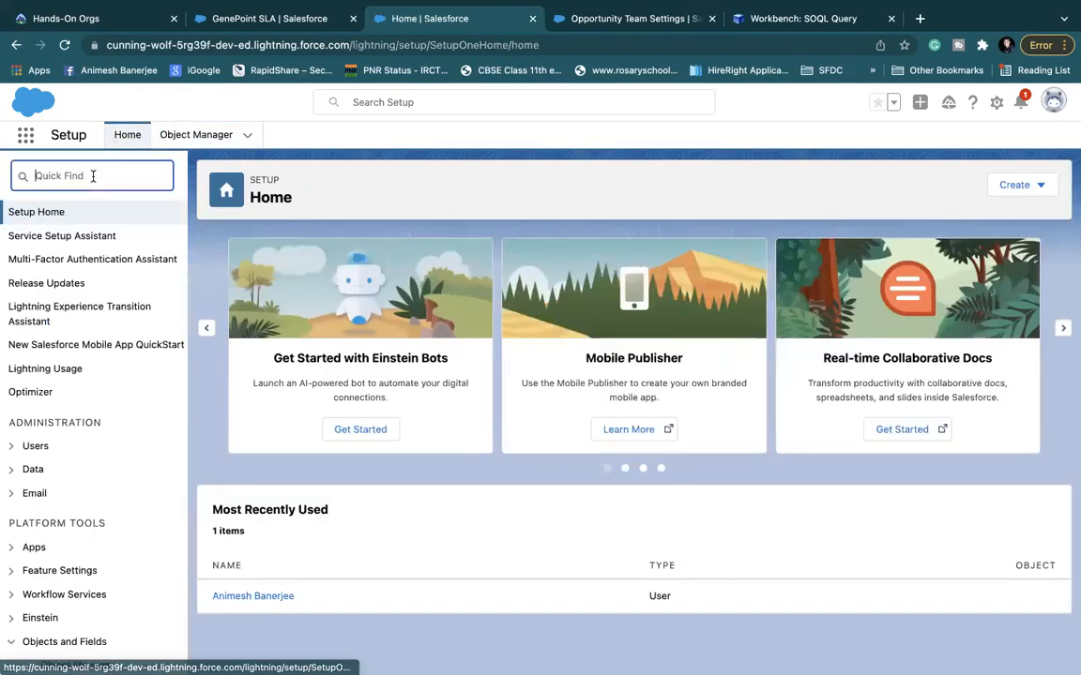
type("role")
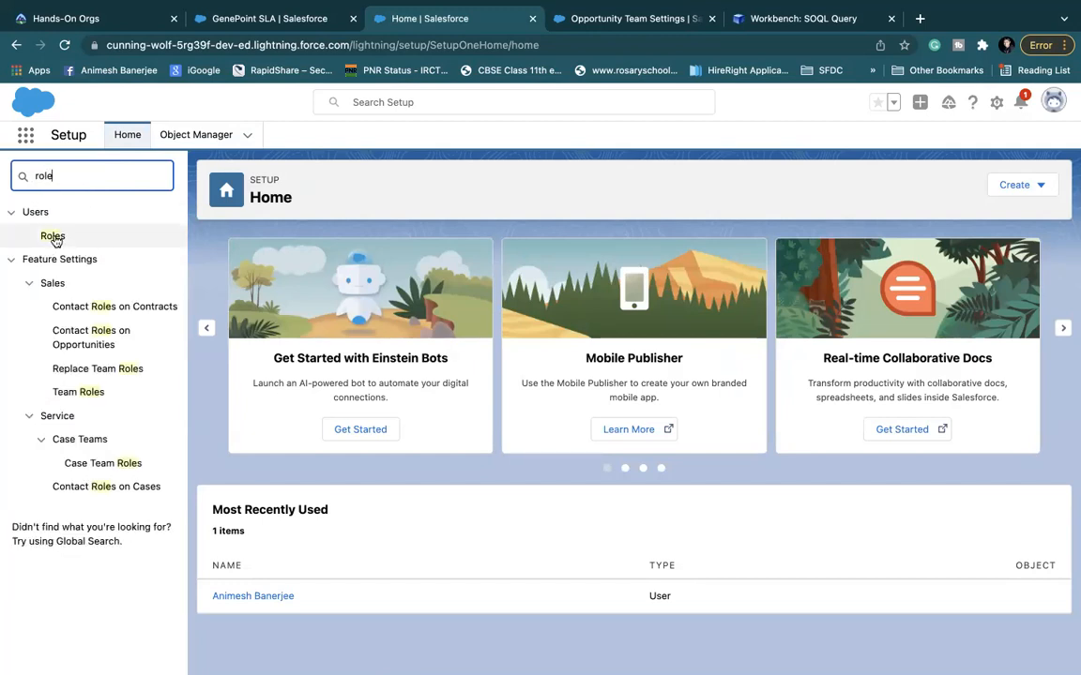
left_click(53, 235)
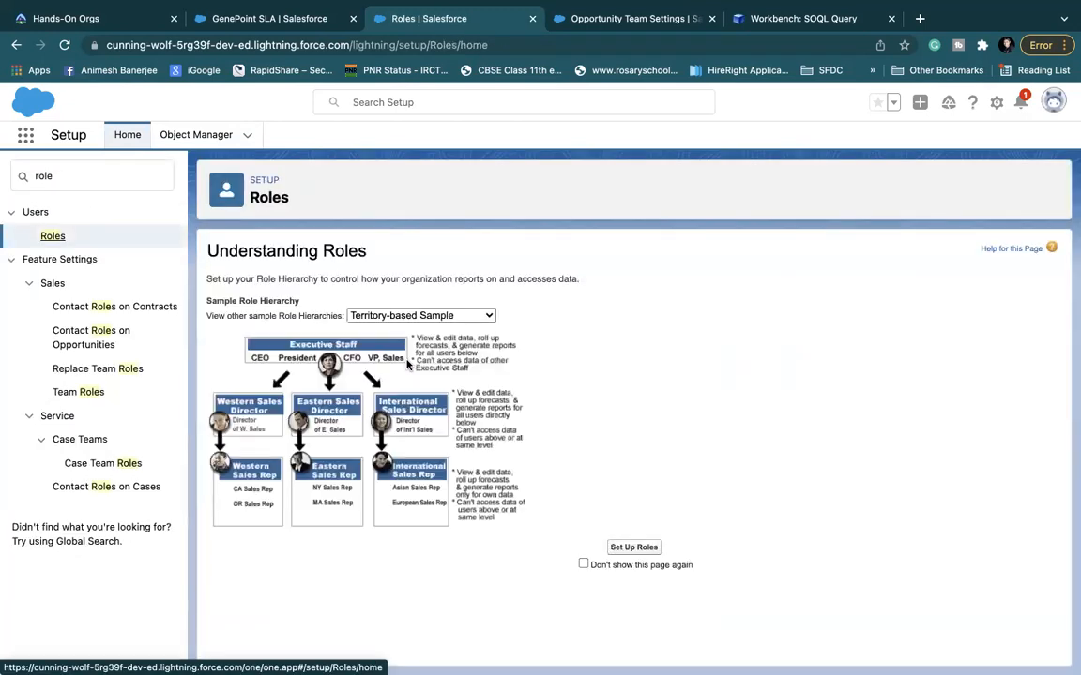
left_click(630, 547)
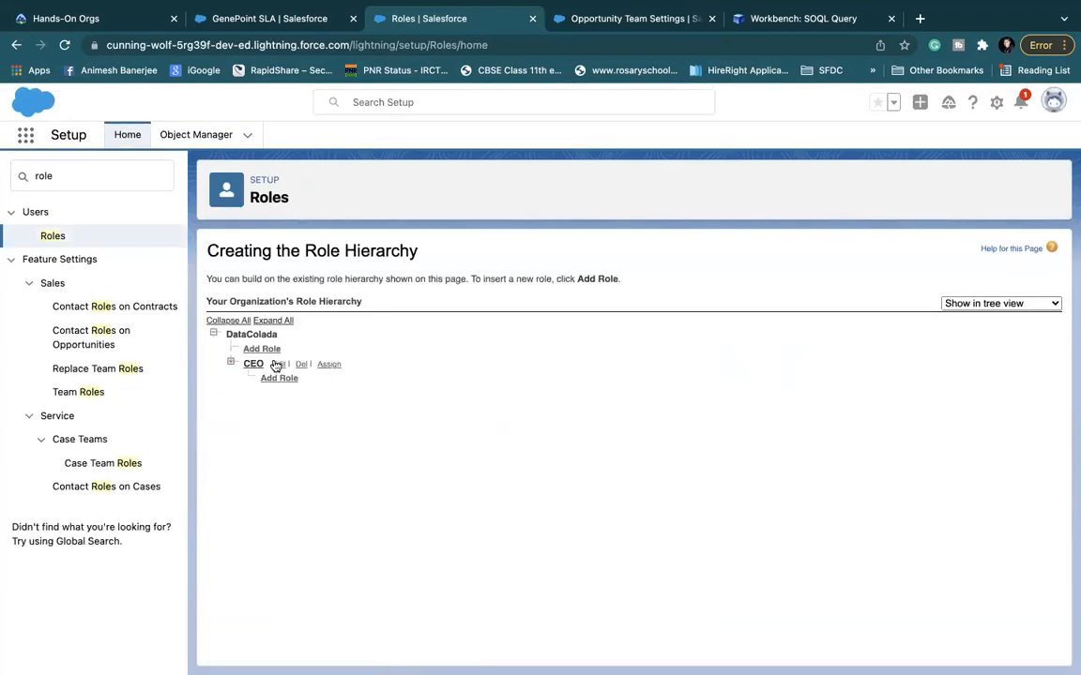
left_click(231, 363)
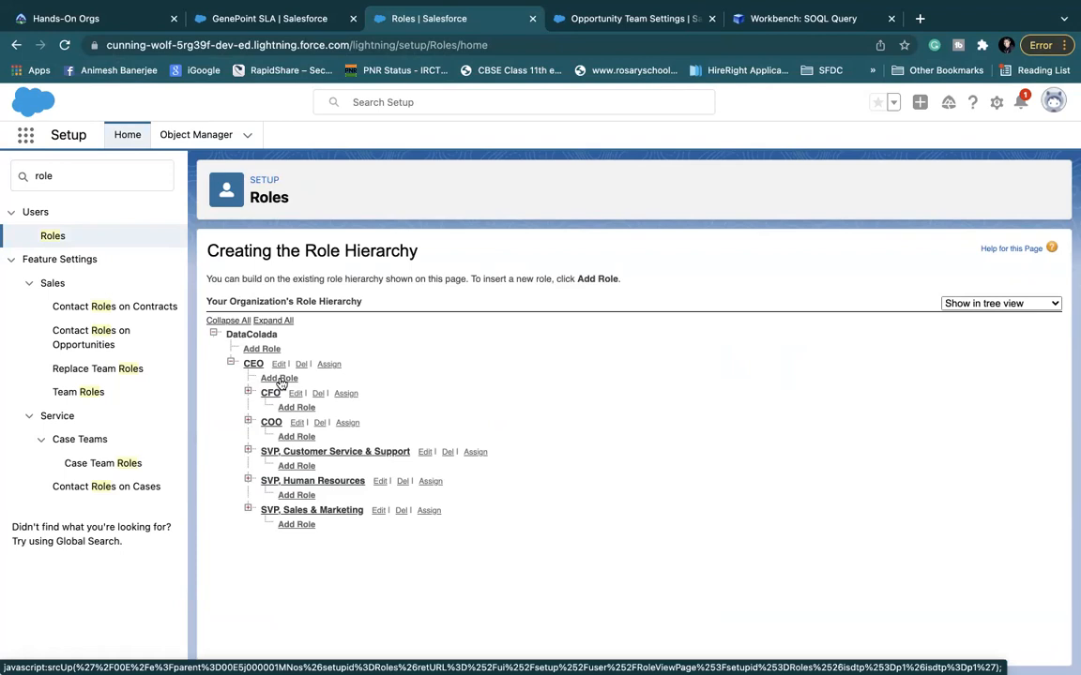
Step: Find the Users page in Setup, assign the CEO role to the System Administrator user and save
left_click_drag(72, 177, 3, 182)
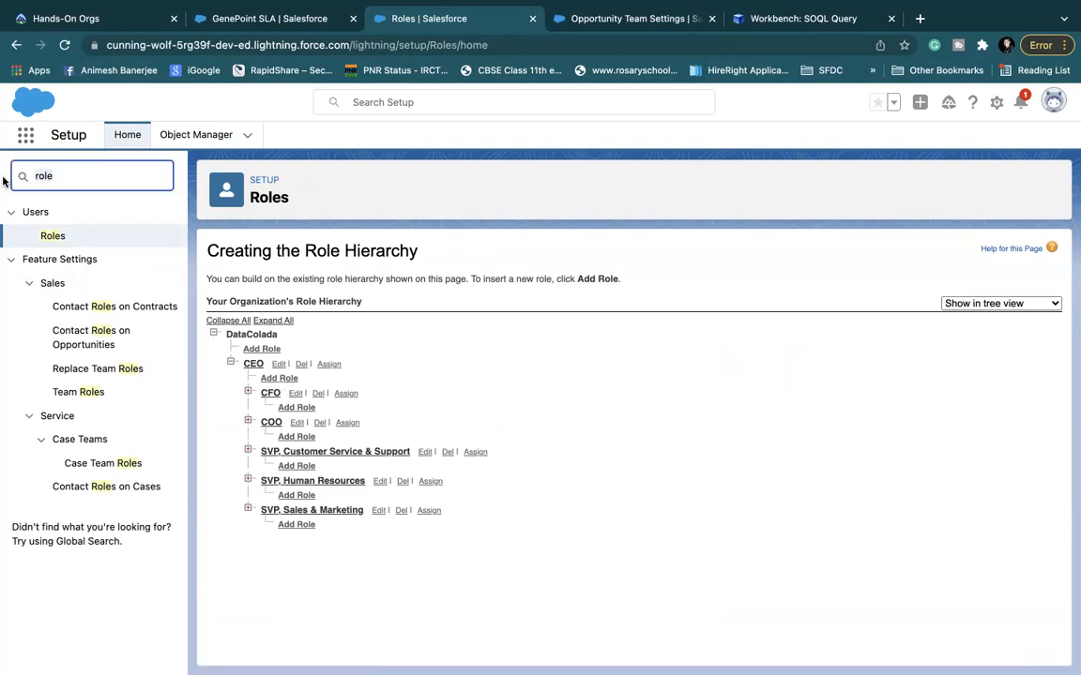
type("uswr")
key("BackSpace")
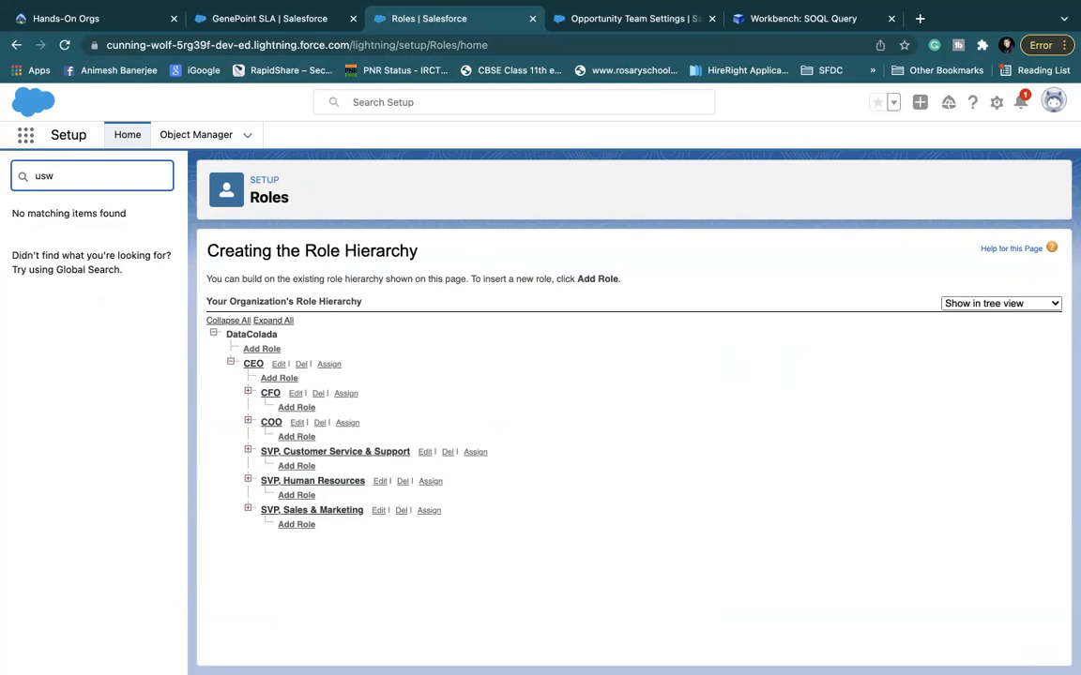
type("r")
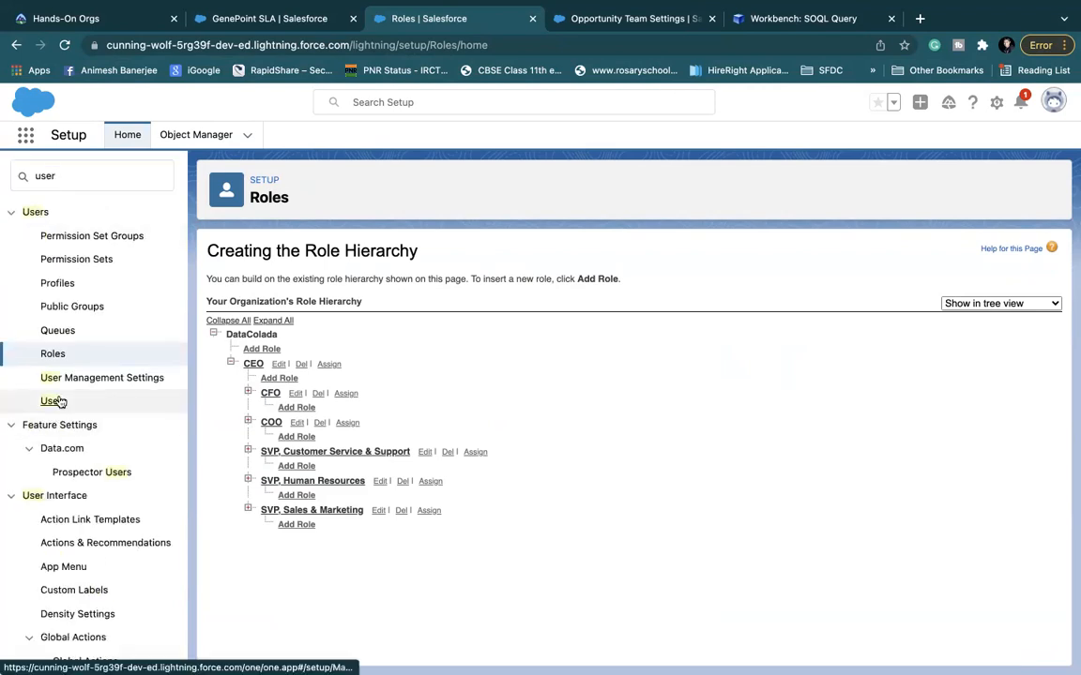
left_click(53, 400)
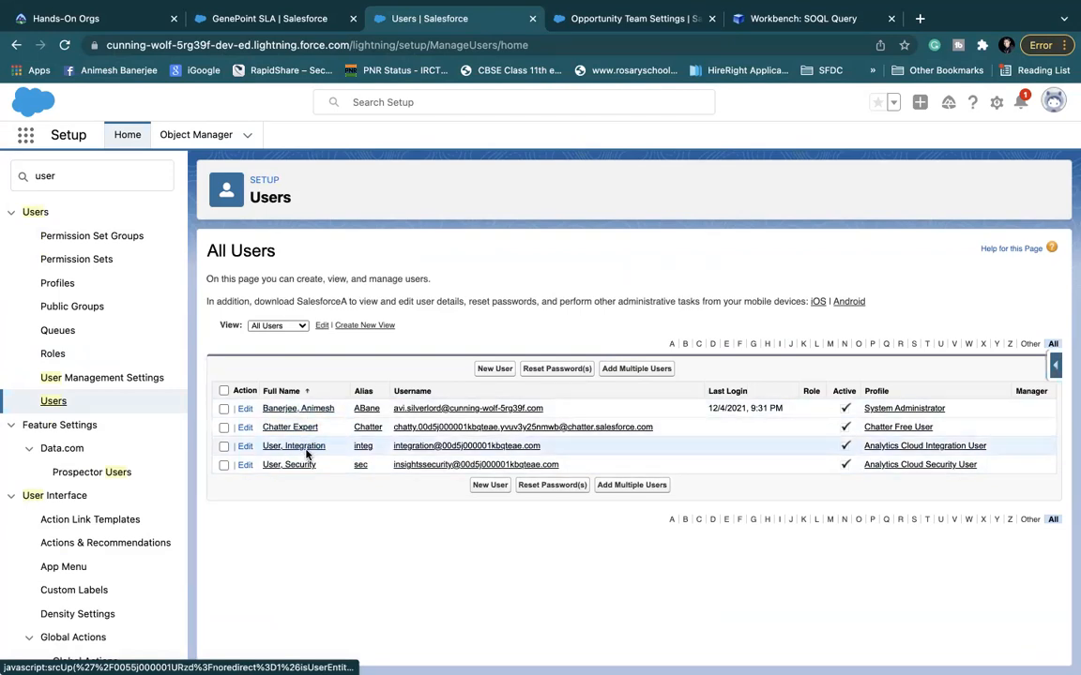
left_click(245, 411)
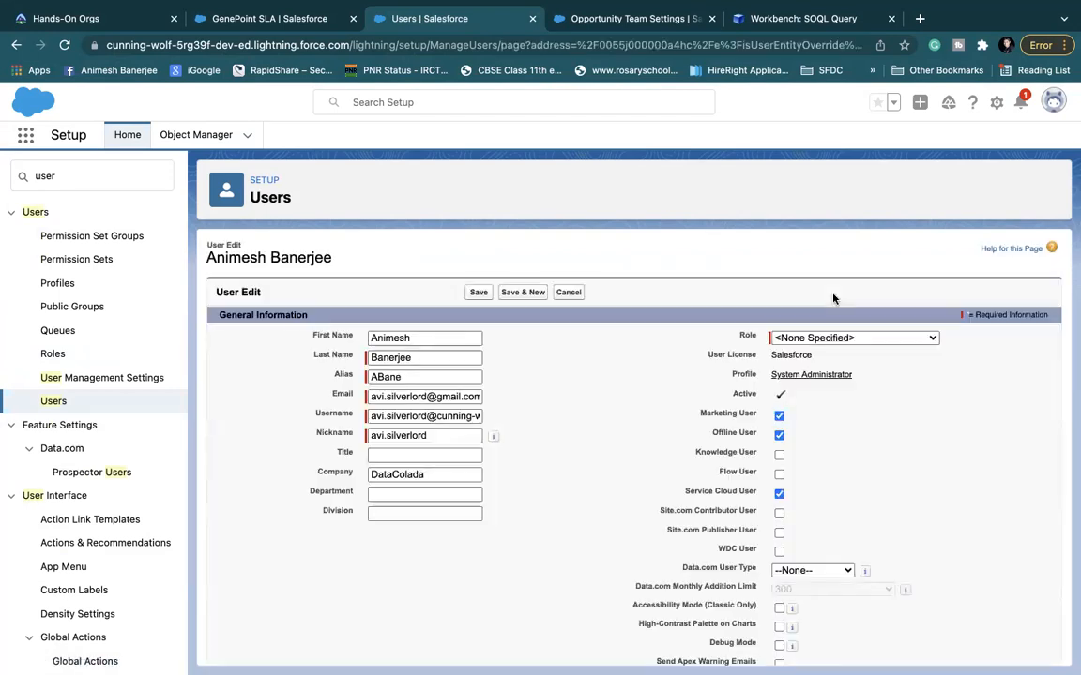
left_click(856, 339)
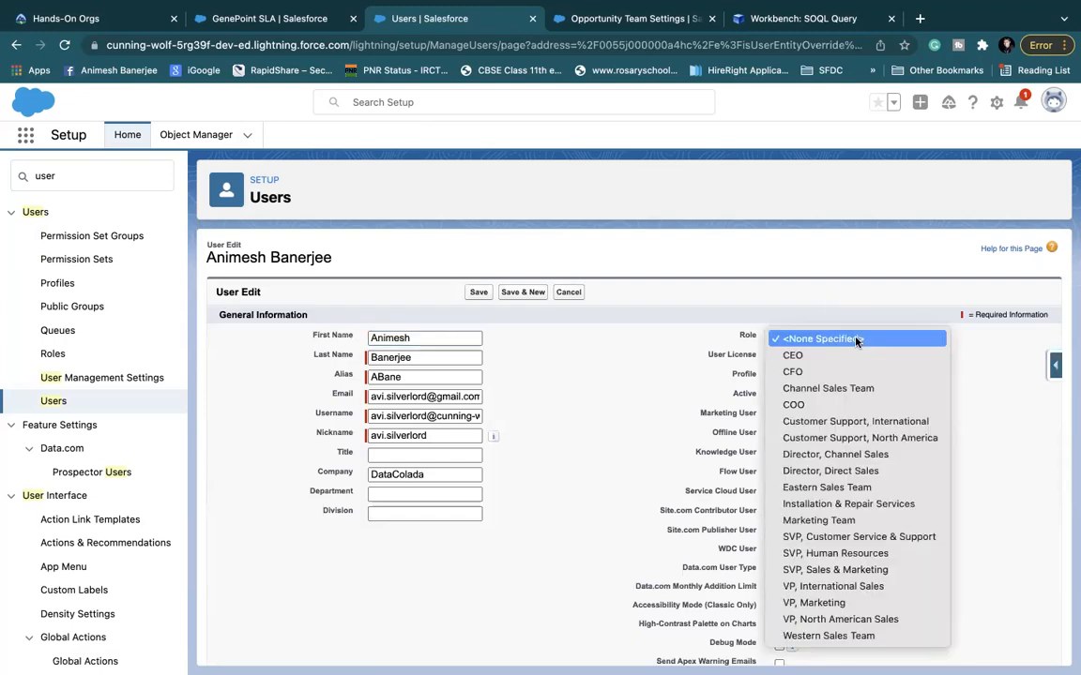
left_click(839, 355)
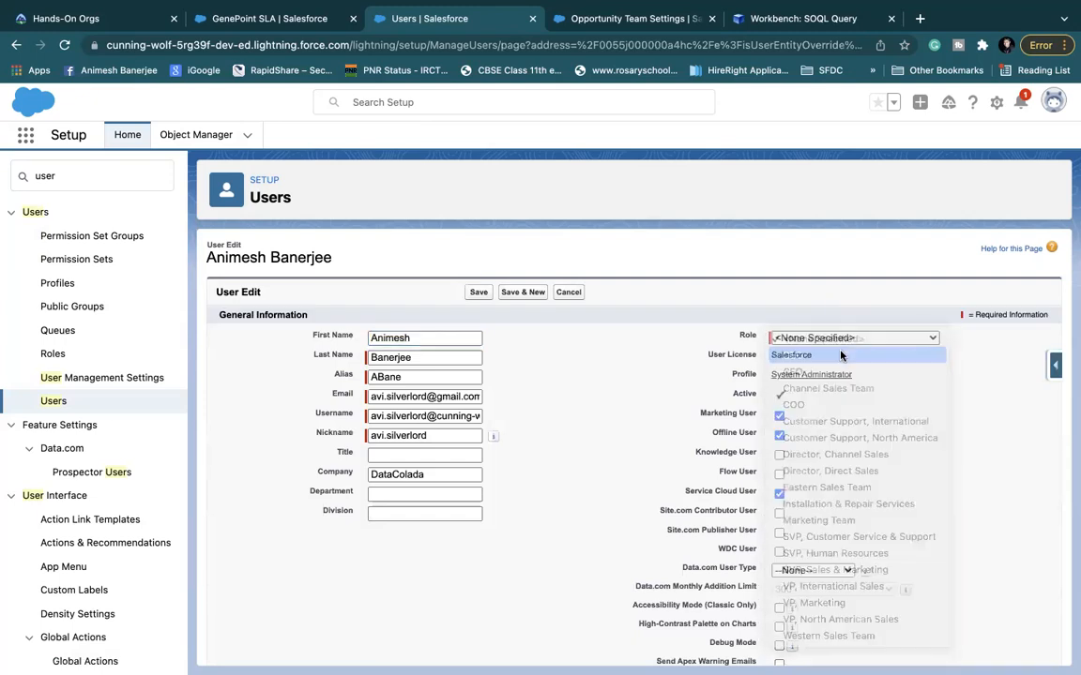
left_click(478, 294)
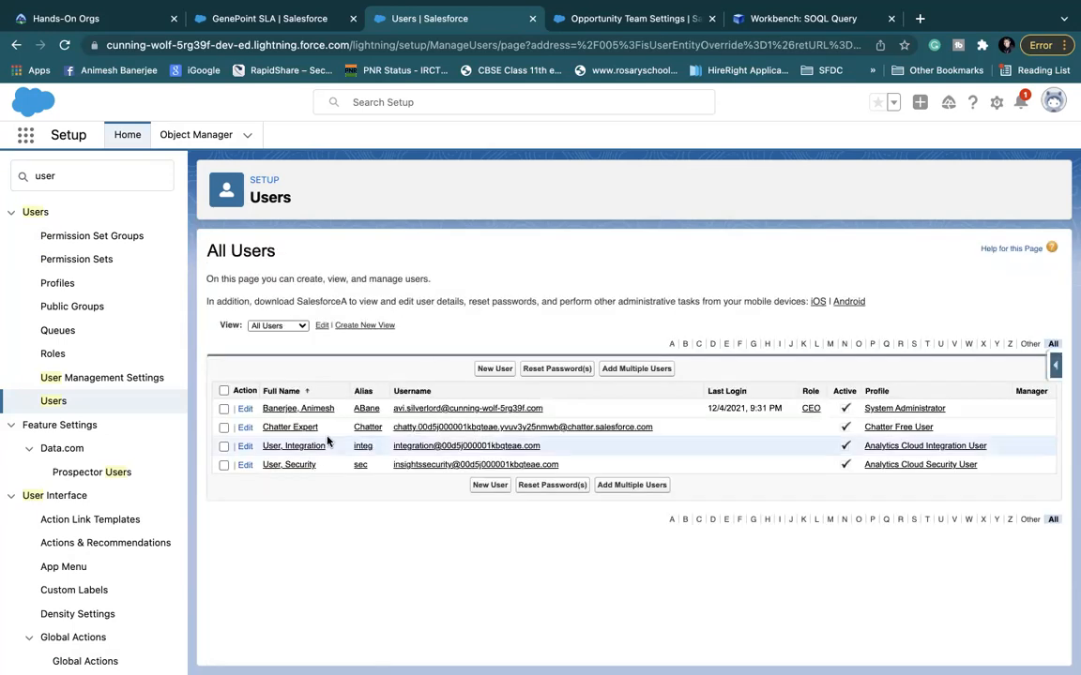
Step: Assign the CFO role to Integration User, save, and return to the role hierarchy to review both roles
left_click(244, 446)
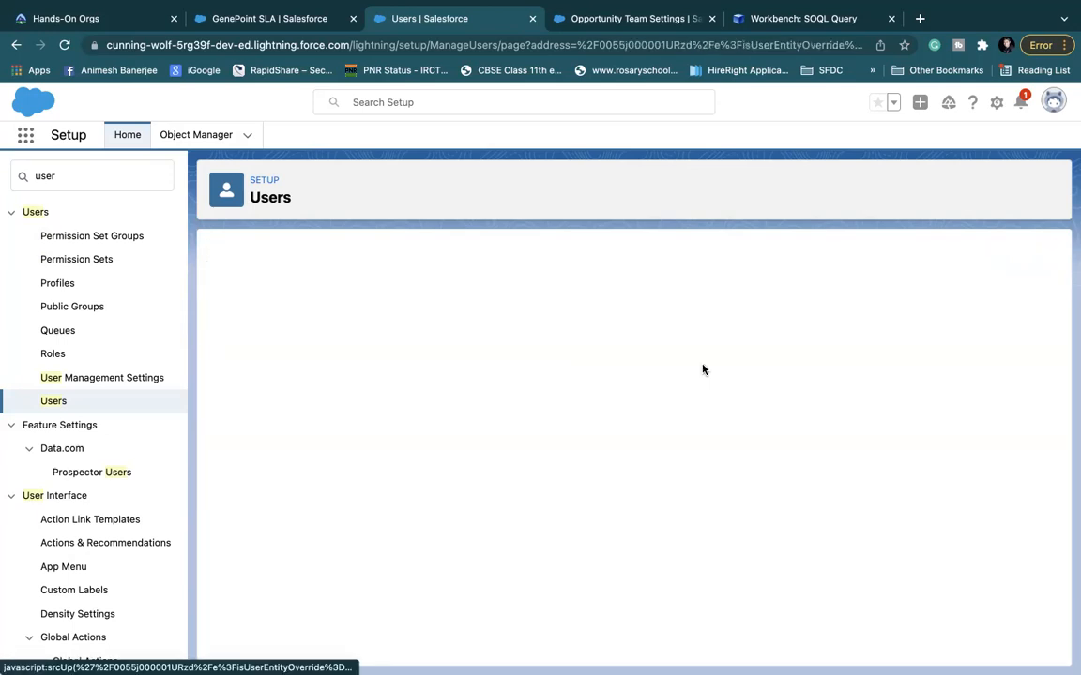
left_click(816, 336)
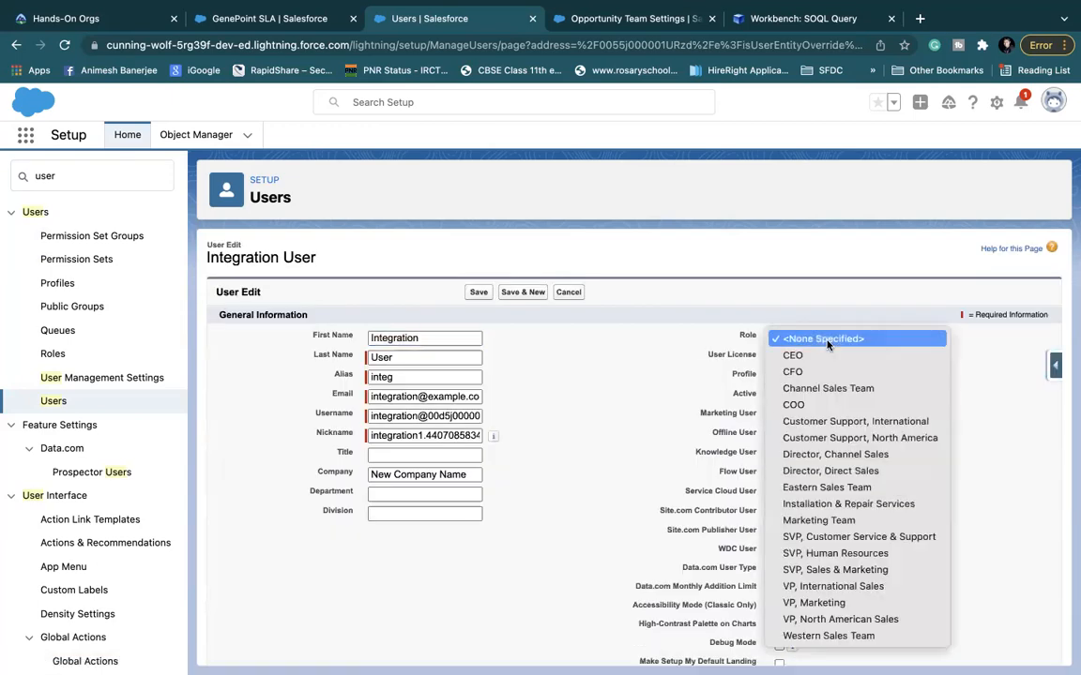
left_click(820, 373)
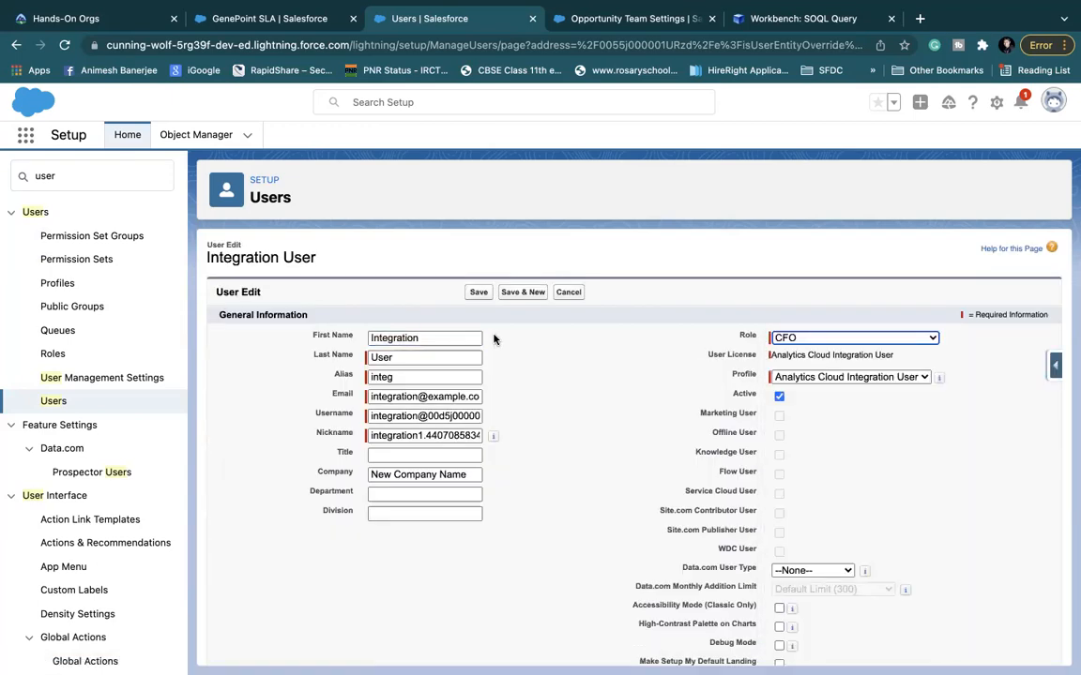
left_click(478, 293)
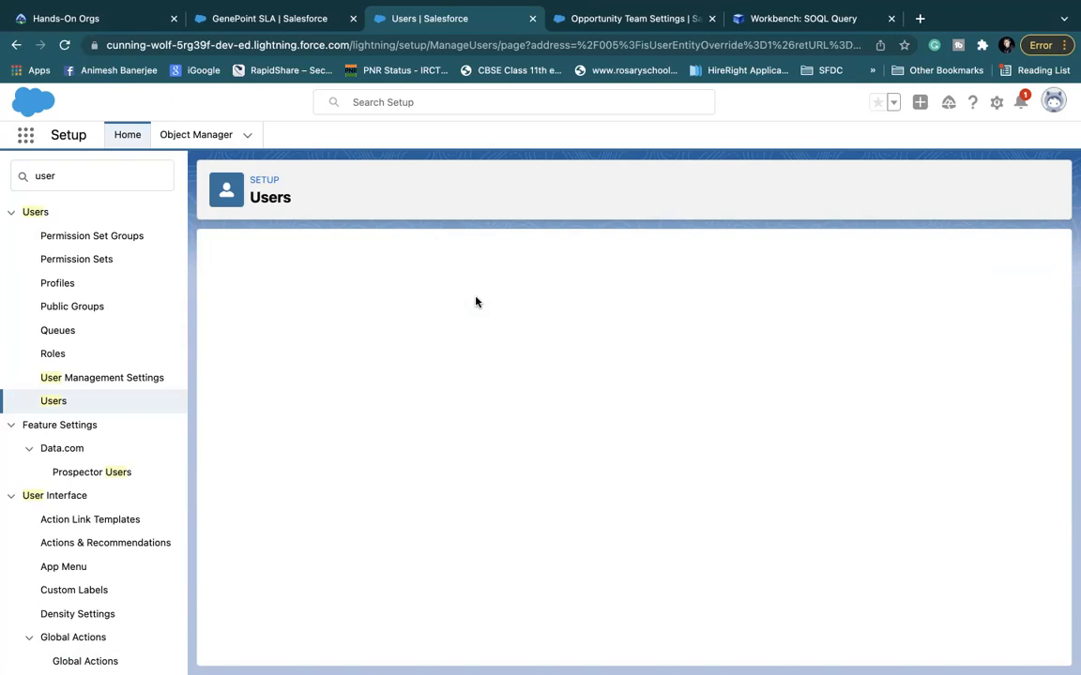
left_click(53, 355)
left_click(654, 554)
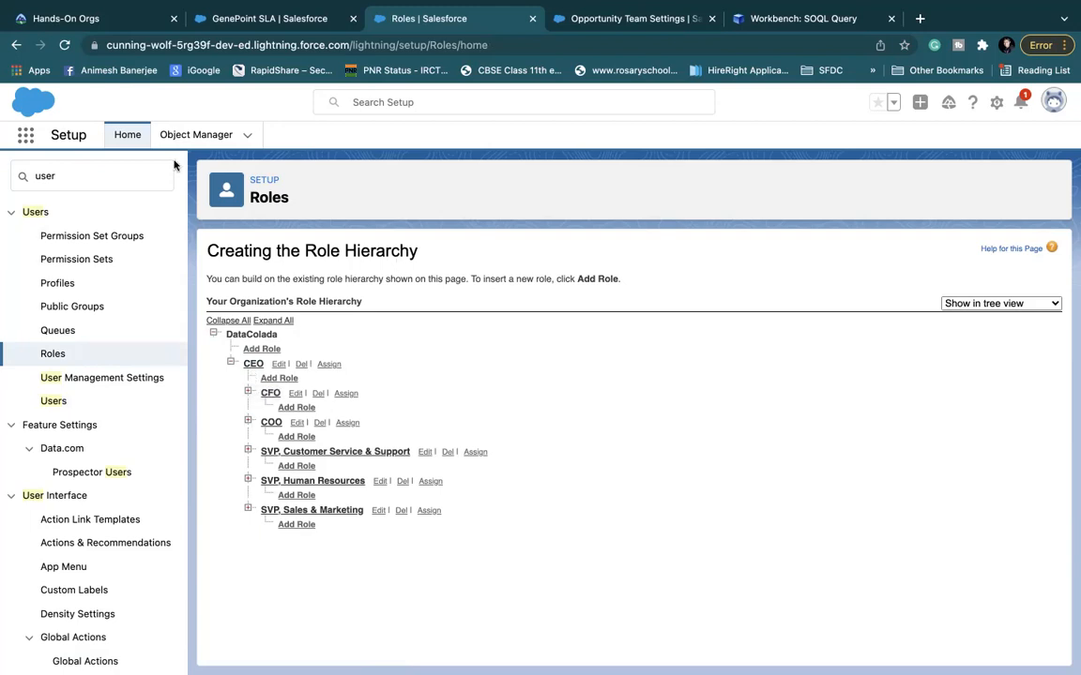
Step: Open Sharing Settings, examine the Grant Access Using Hierarchies column in the organization-wide defaults editor, and leave without changes
left_click(80, 177)
type("s")
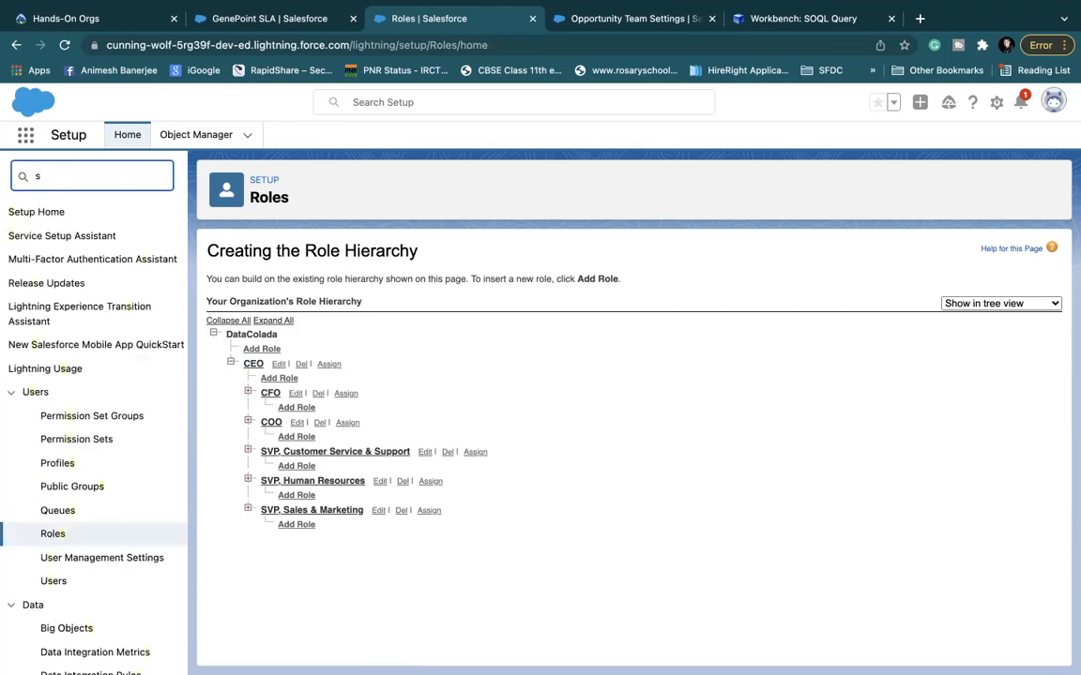
type("haring")
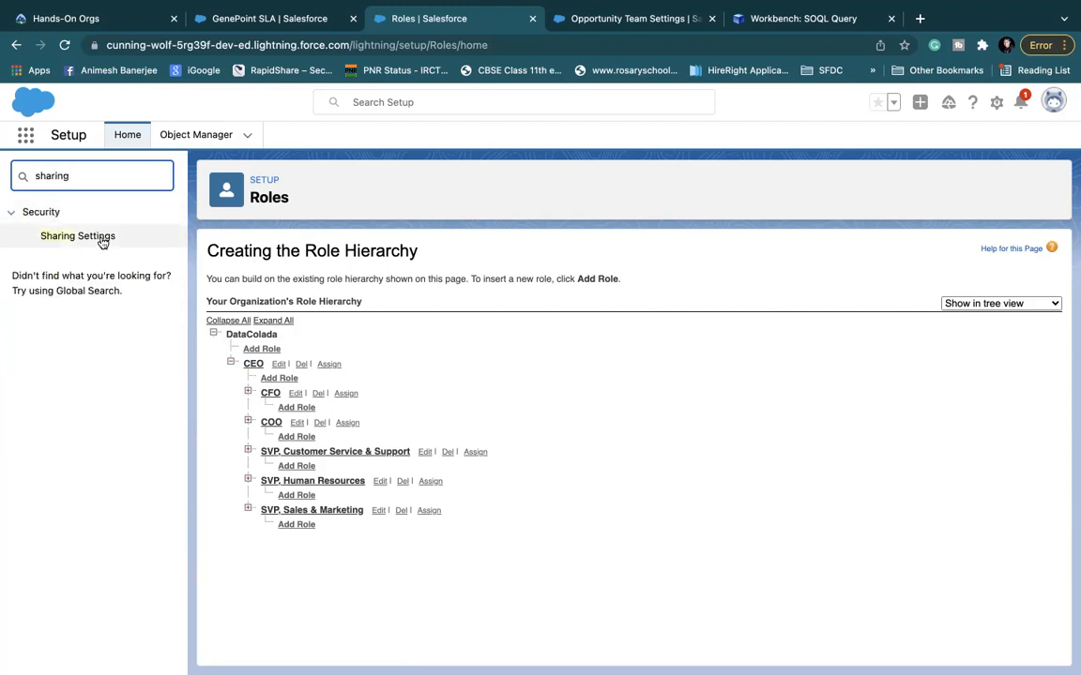
left_click(99, 240)
scroll(582, 308, "down", 2)
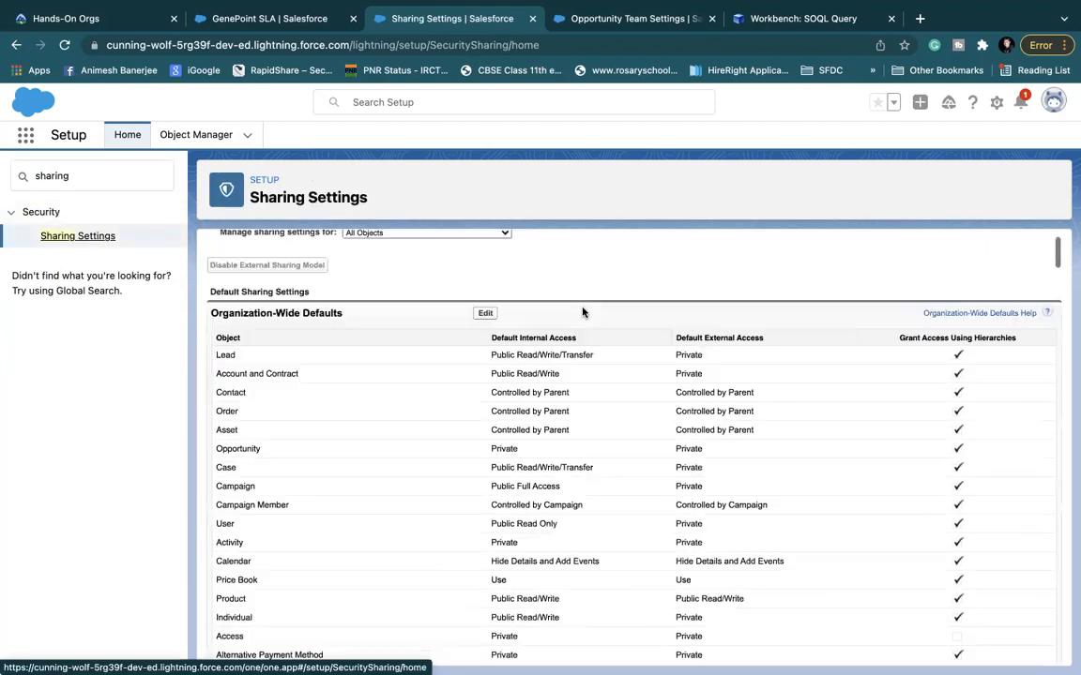
left_click(485, 311)
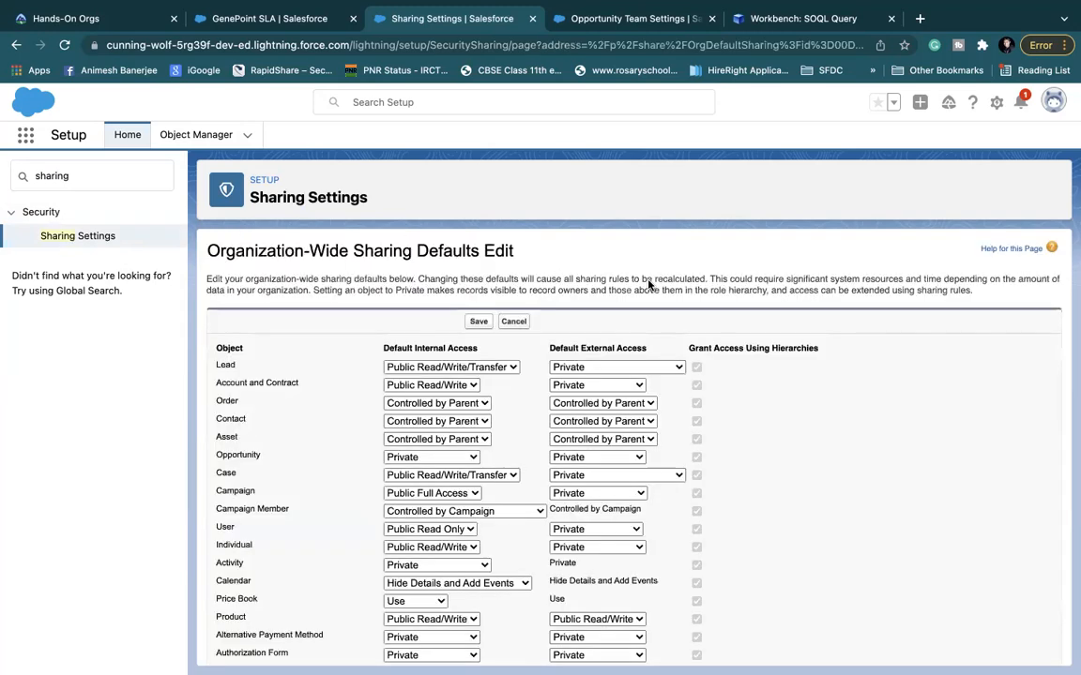
scroll(647, 284, "down", 2)
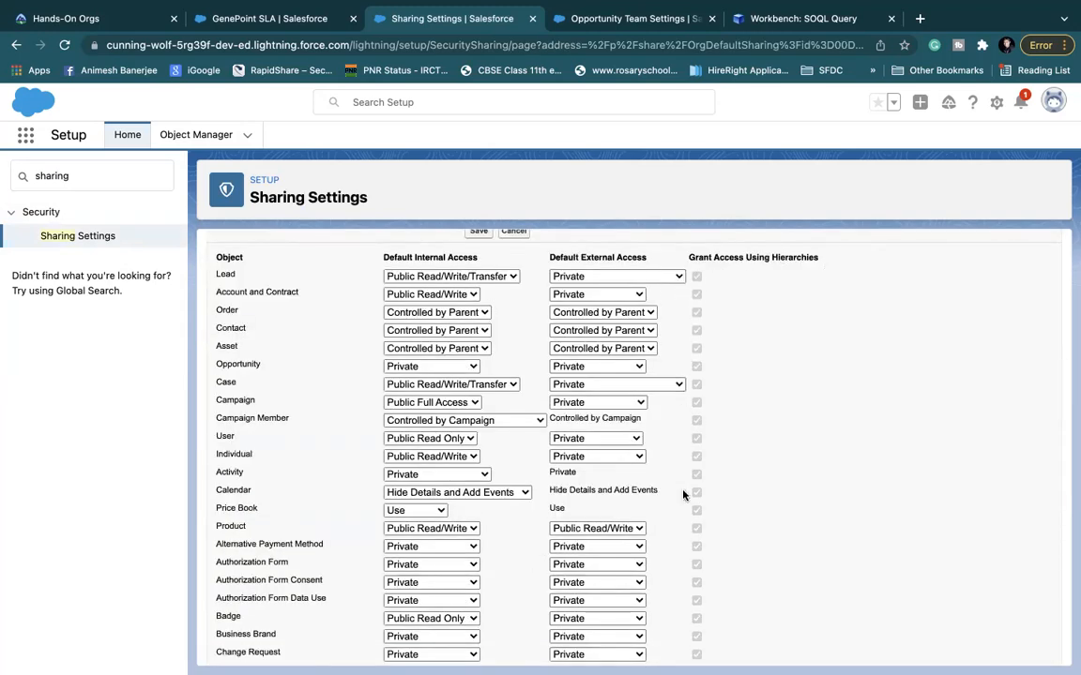
scroll(692, 554, "down", 5)
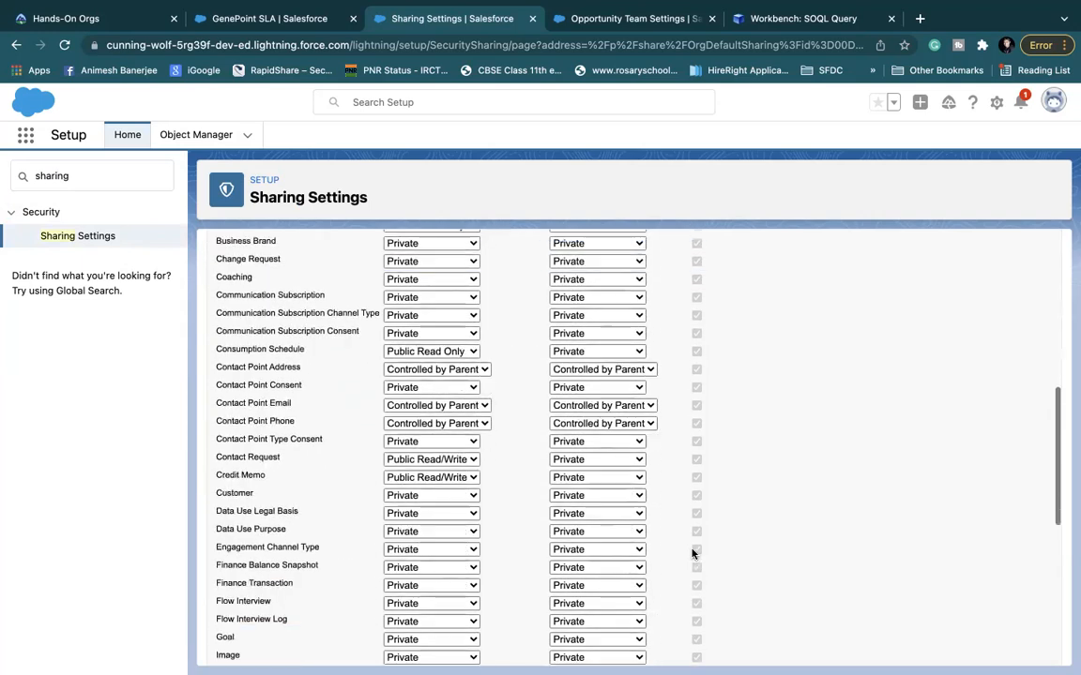
scroll(696, 558, "down", 4)
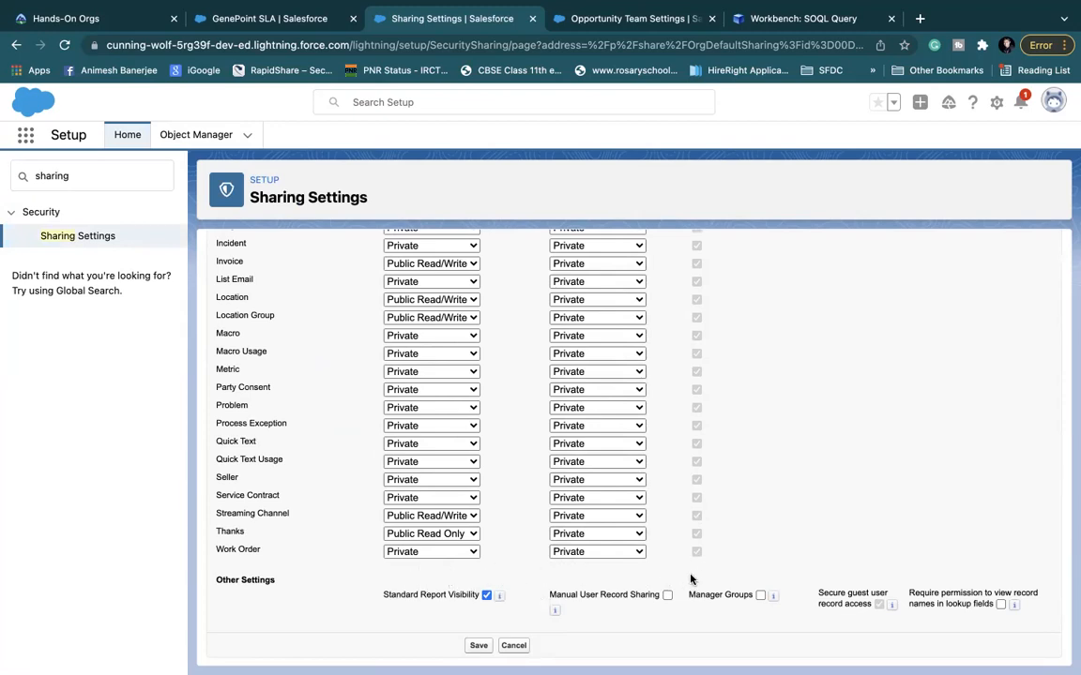
scroll(740, 539, "up", 15)
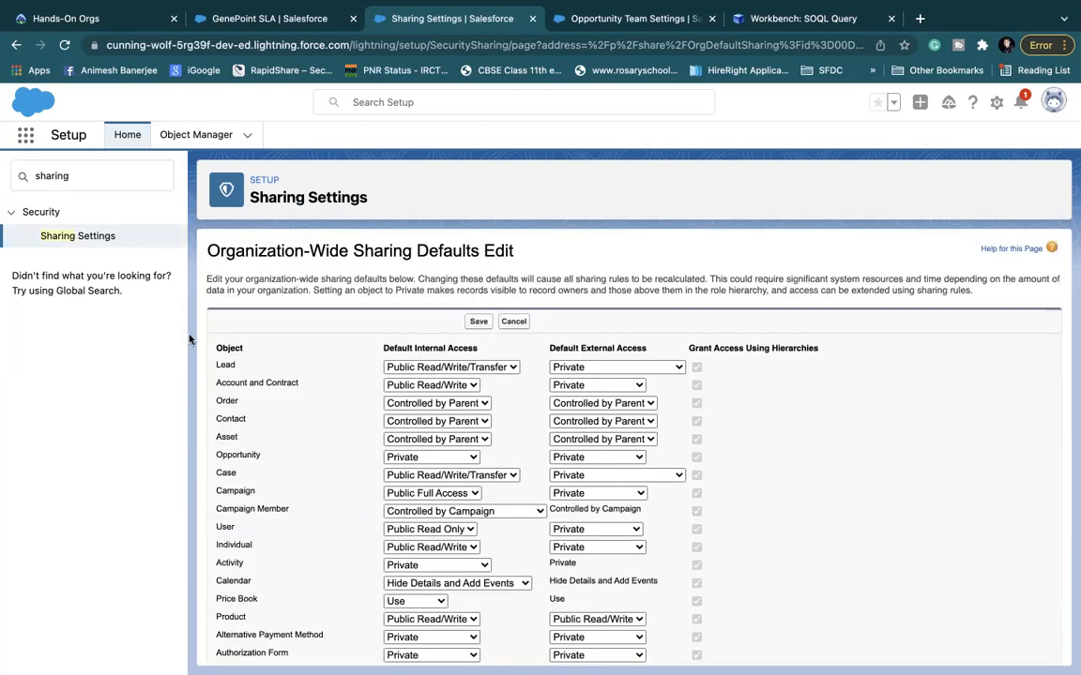
left_click(86, 240)
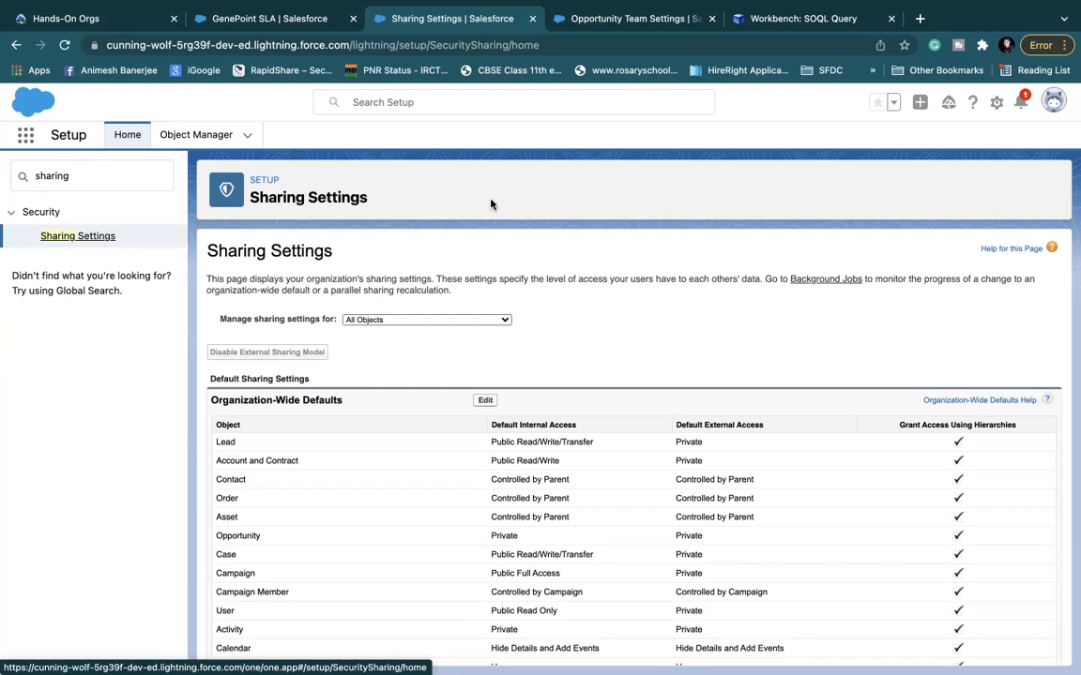
Step: Switch to Workbench and re-run the OpportunityShare query for the GenePoint SLA opportunity
left_click(755, 18)
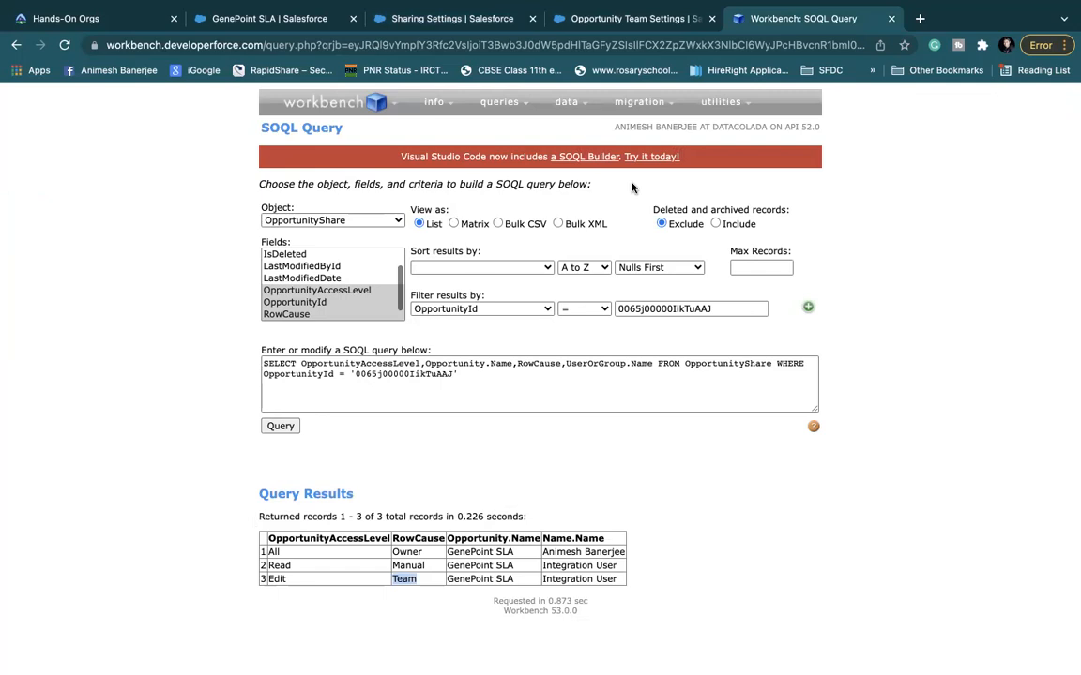
left_click(595, 486)
left_click(242, 21)
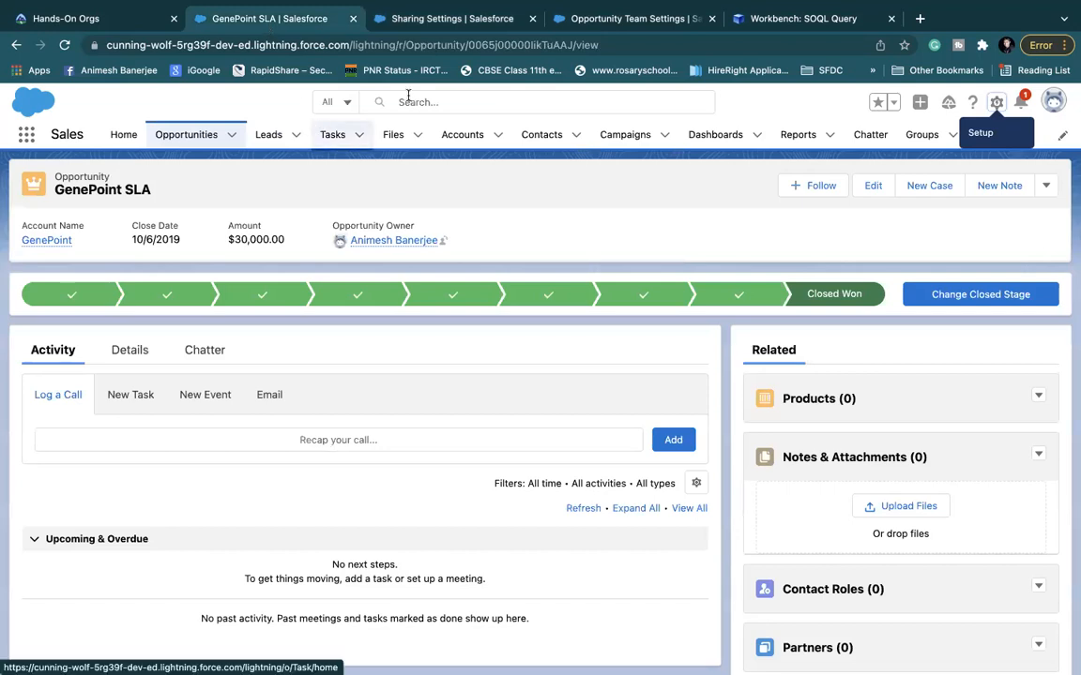
left_click(802, 19)
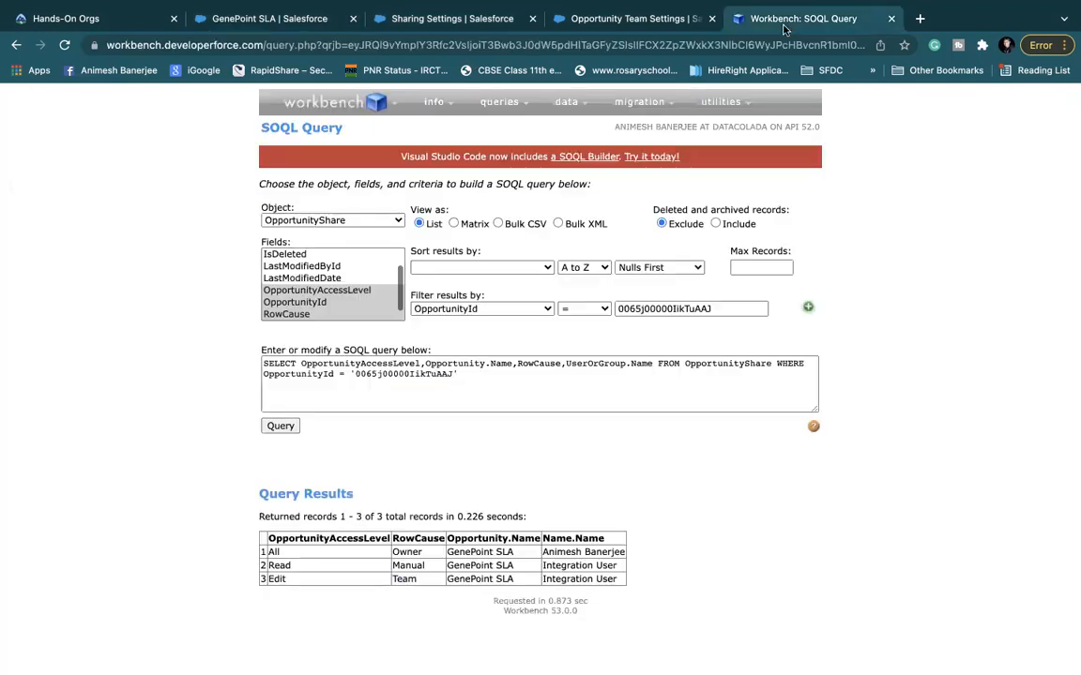
left_click(282, 427)
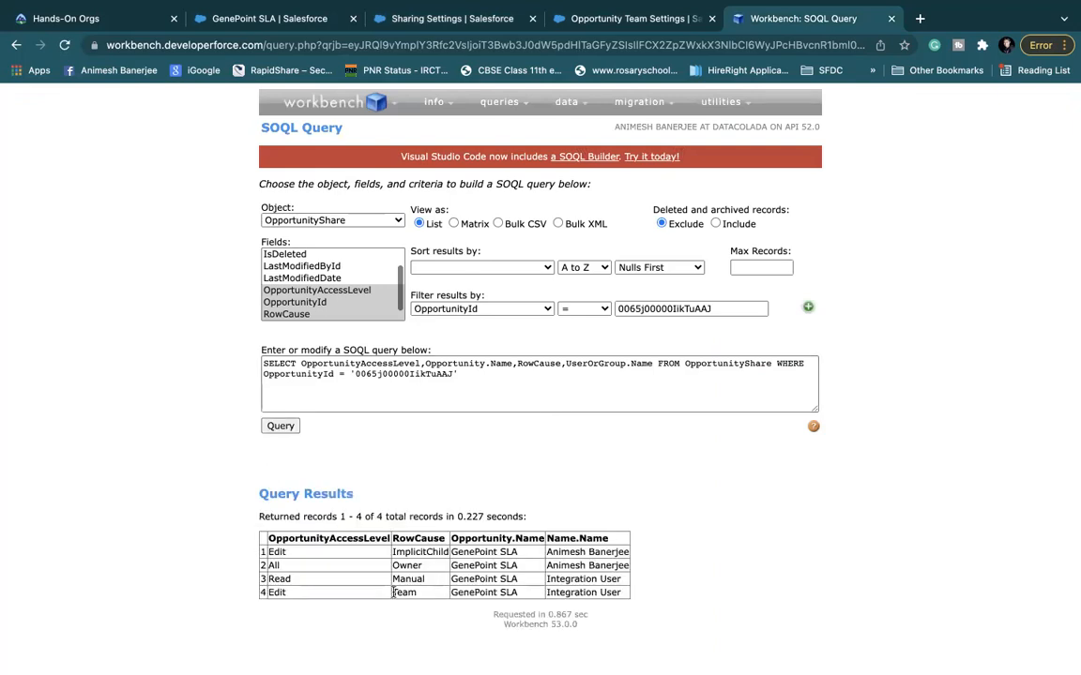
Step: Examine the row cause, opportunity and user of the first share row in the query results
double_click(411, 551)
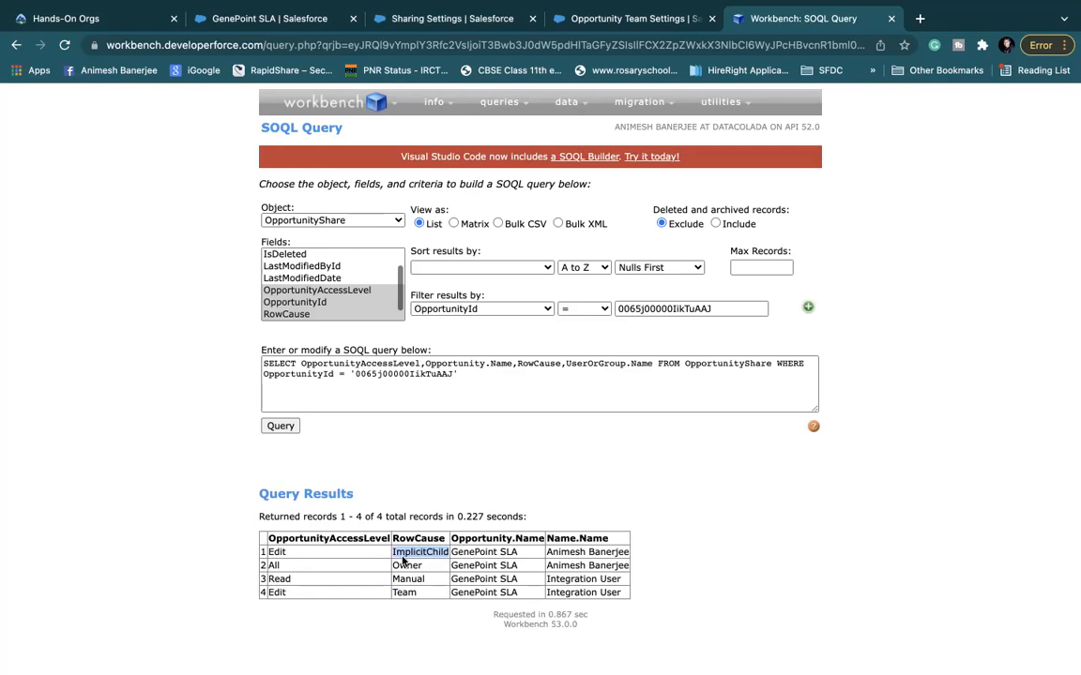
left_click(748, 520)
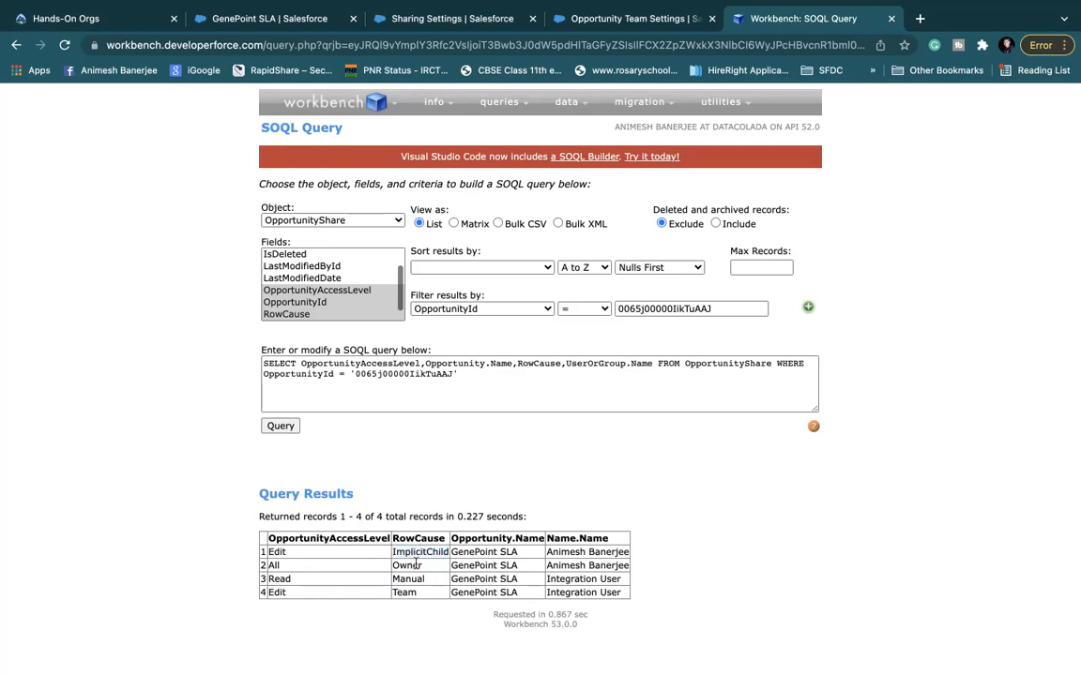
left_click_drag(392, 551, 634, 552)
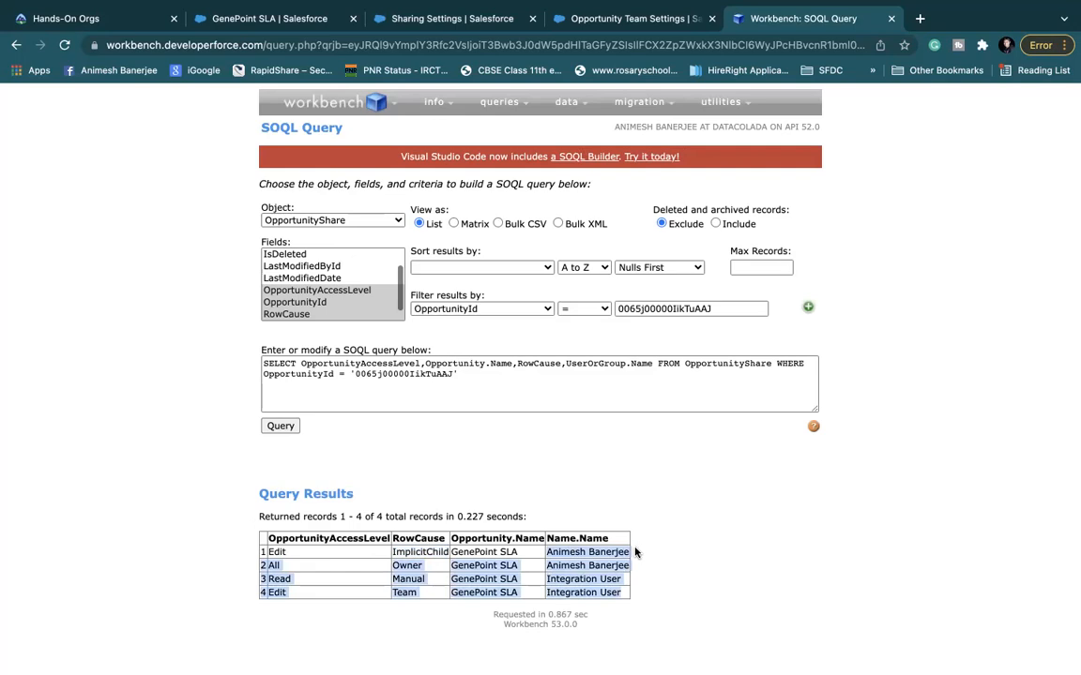
left_click(652, 561)
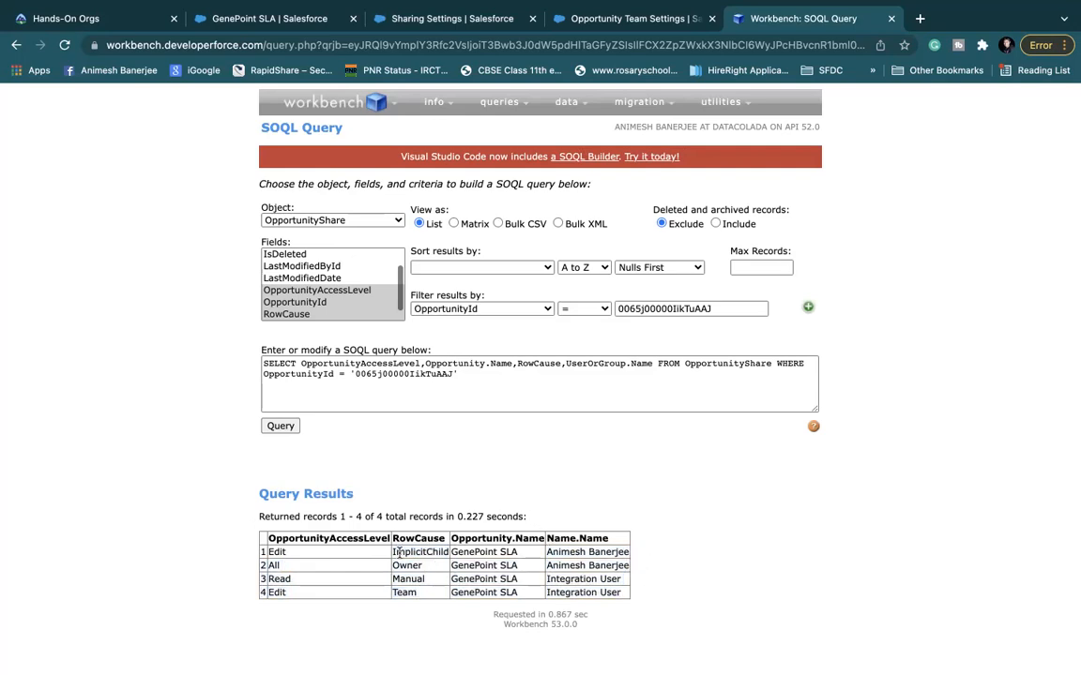
Step: Examine the ImplicitChild row cause in the OpportunityShare results and compare the share rows with the GenePoint SLA opportunity record
left_click_drag(394, 553, 461, 554)
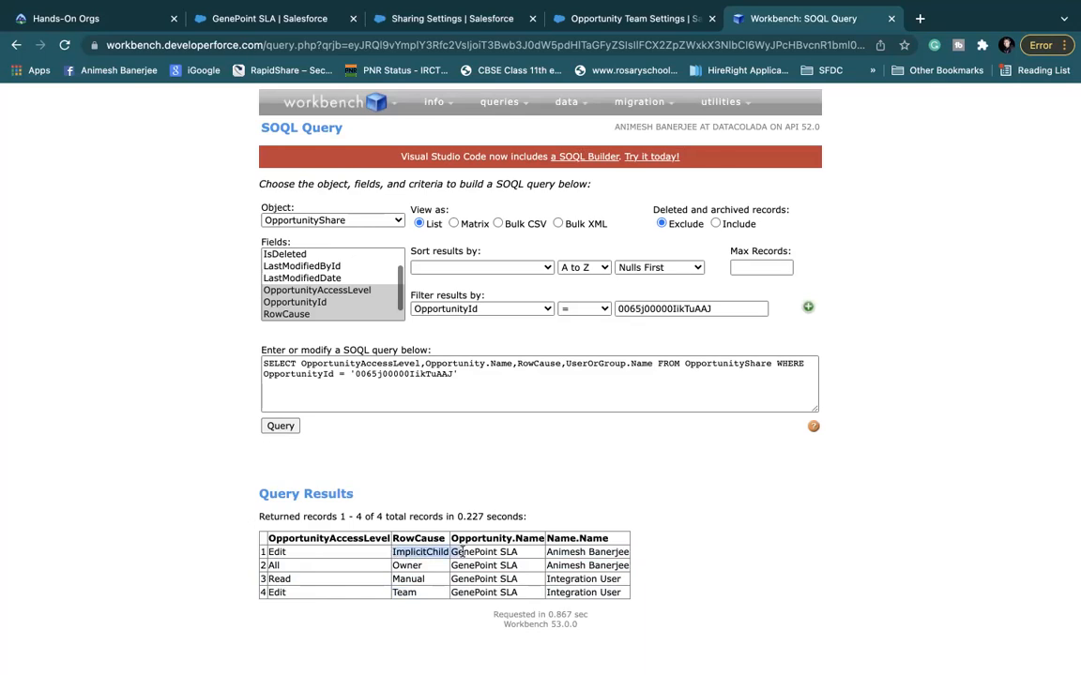
left_click(550, 553)
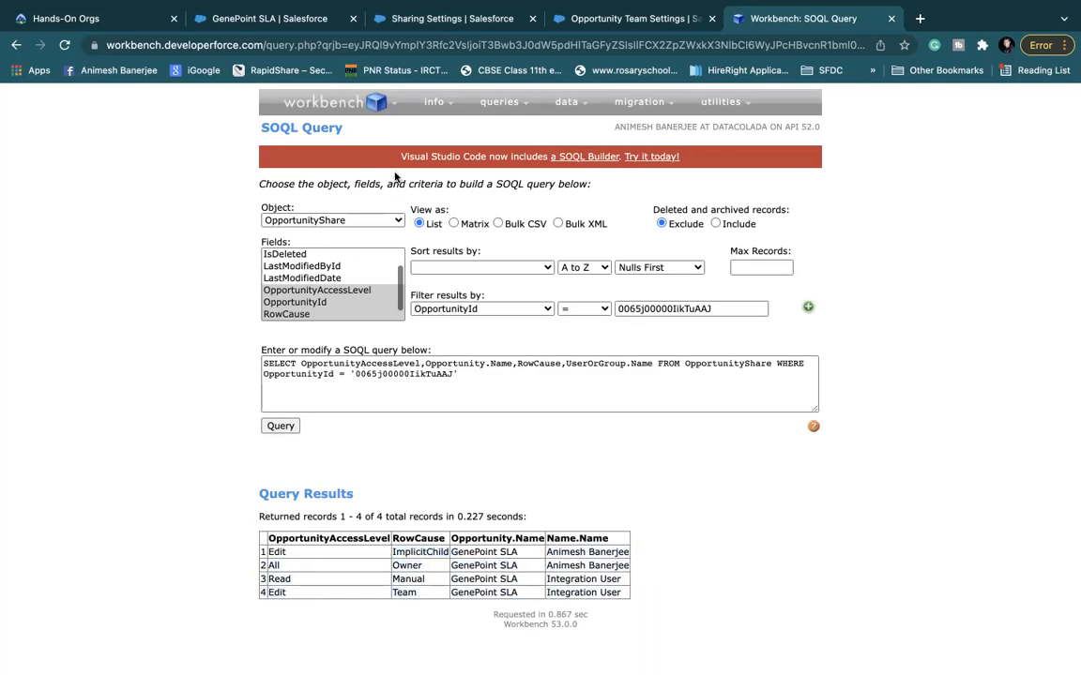
left_click(262, 21)
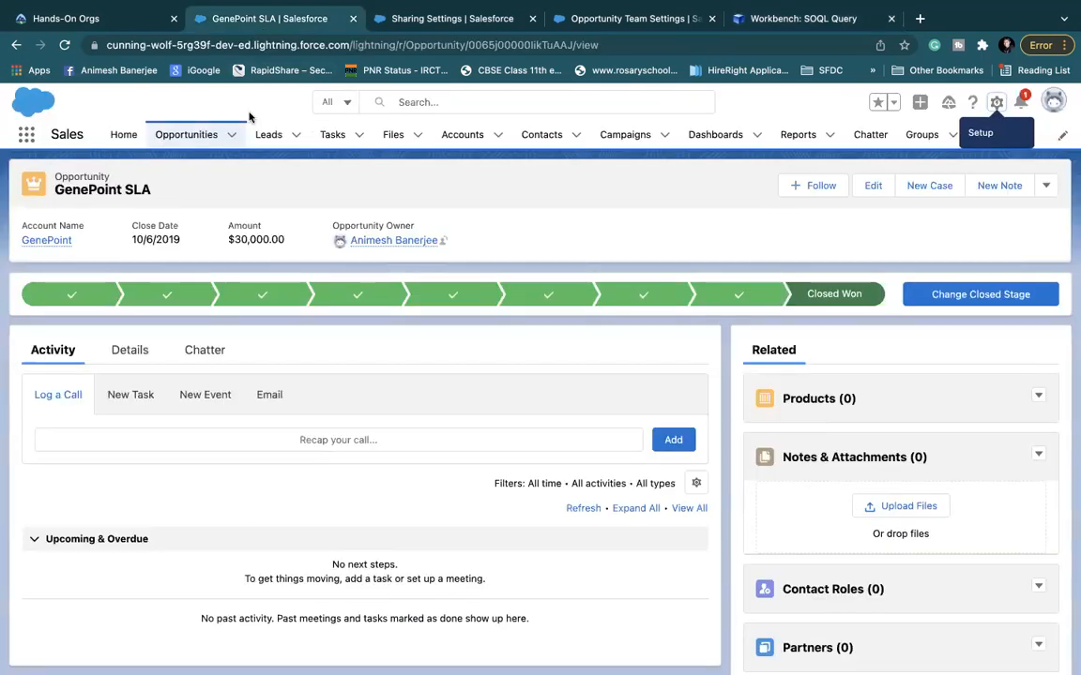
left_click(770, 20)
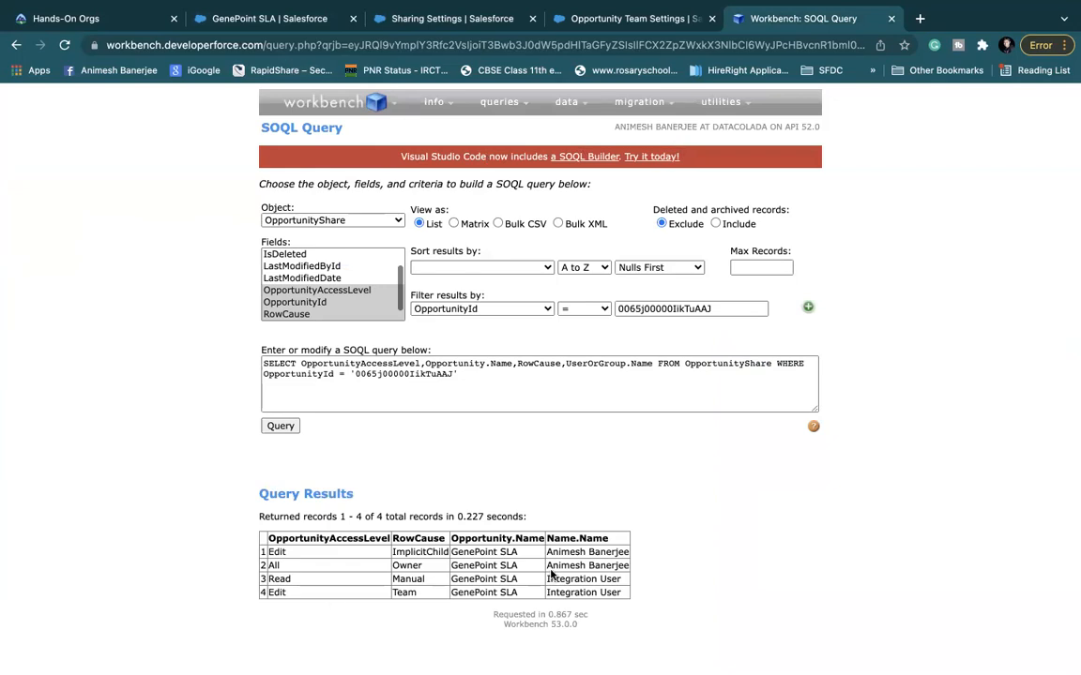
left_click(263, 19)
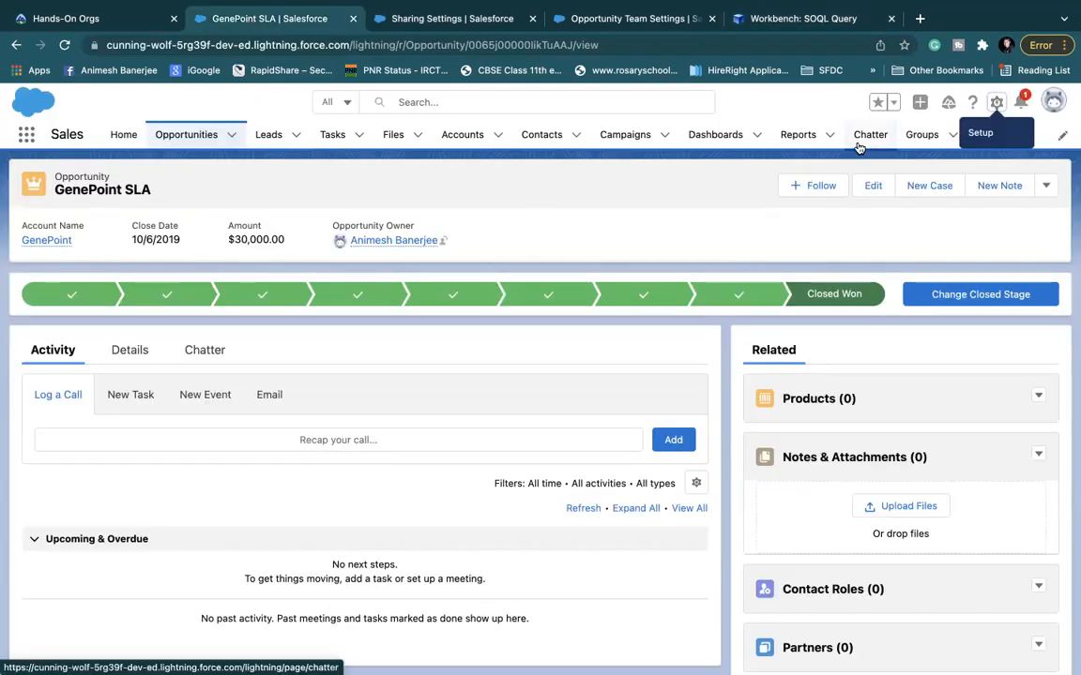
Step: Return to Salesforce Setup, search for "pub" and open the Public Groups page
left_click(441, 19)
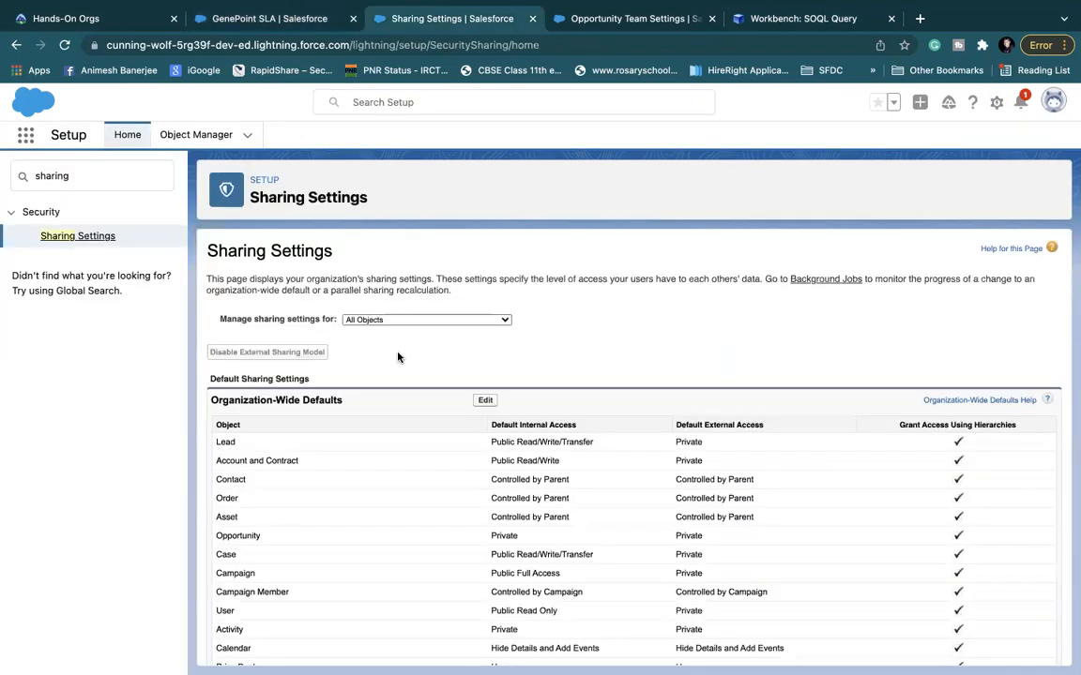
left_click(86, 175)
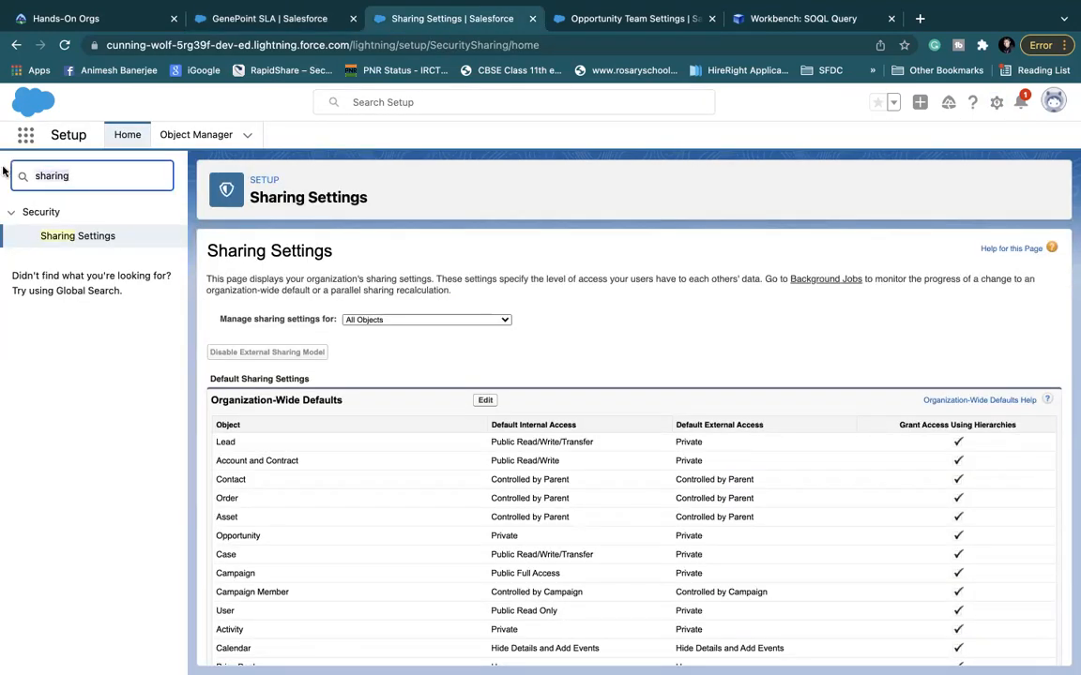
key("super+a")
key("BackSpace")
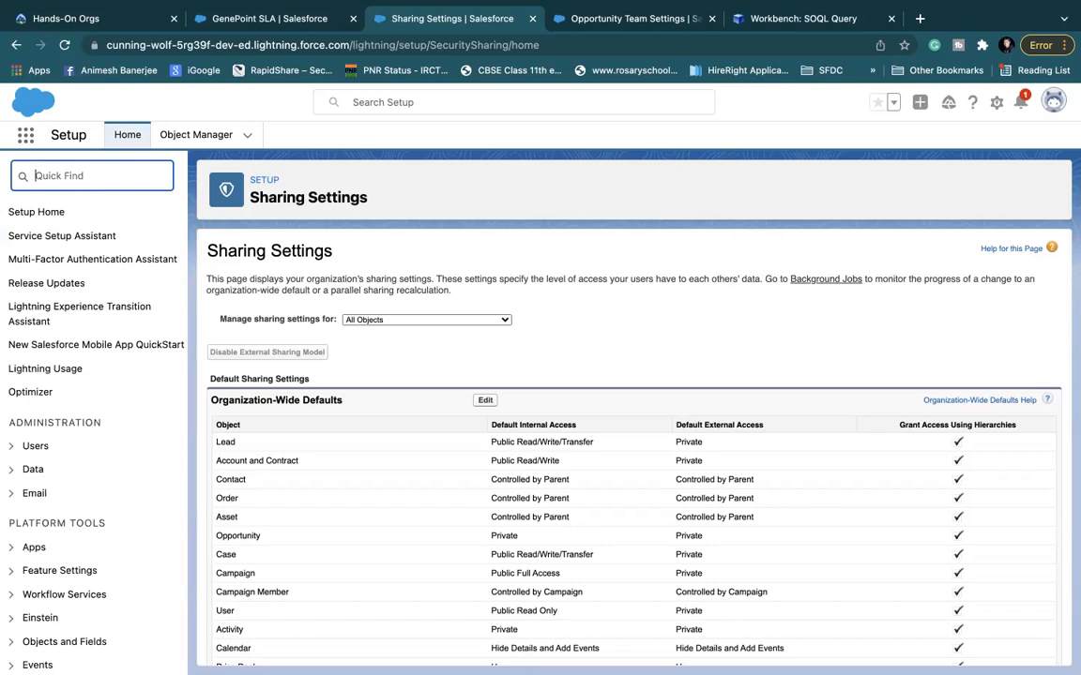
type("pro")
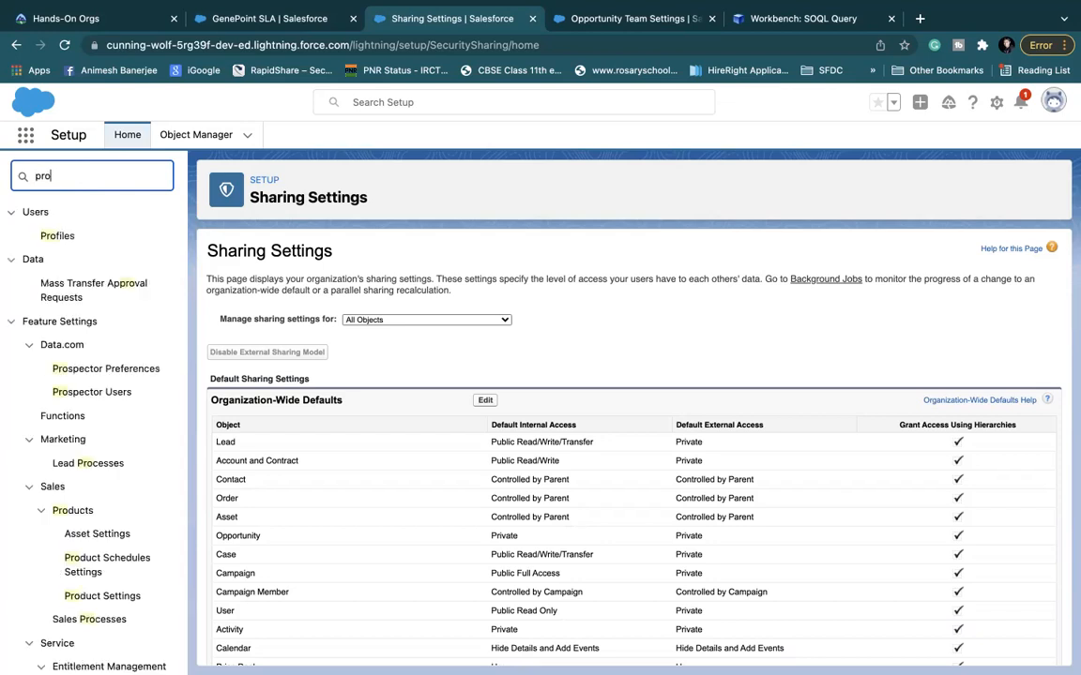
key("BackSpace")
type("u")
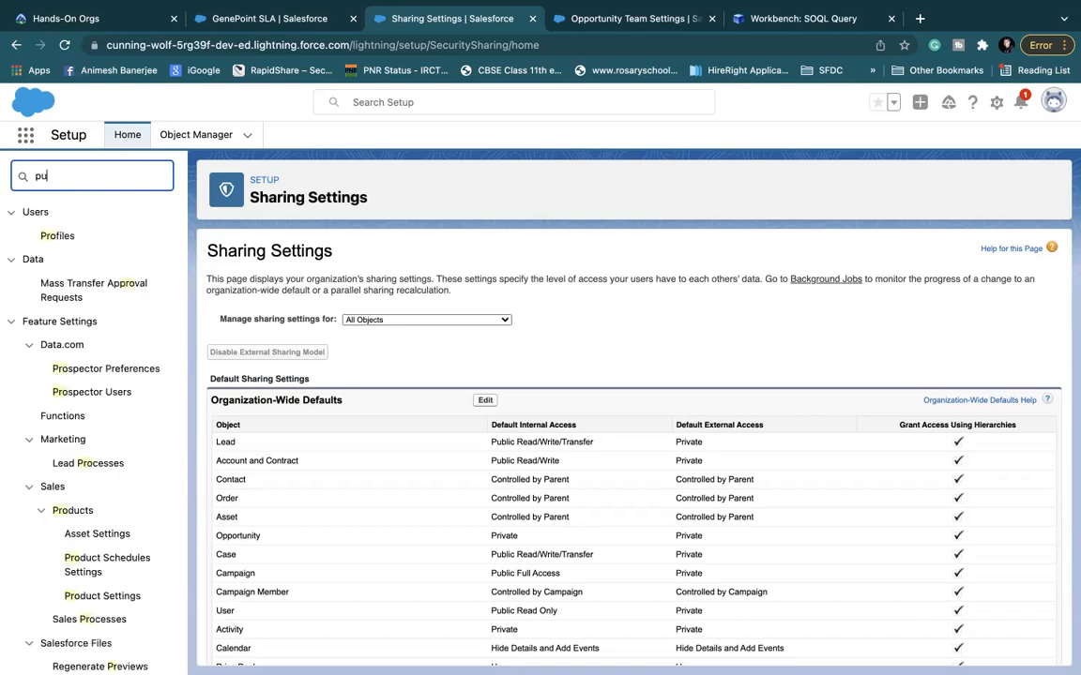
type("blo")
key("BackSpace")
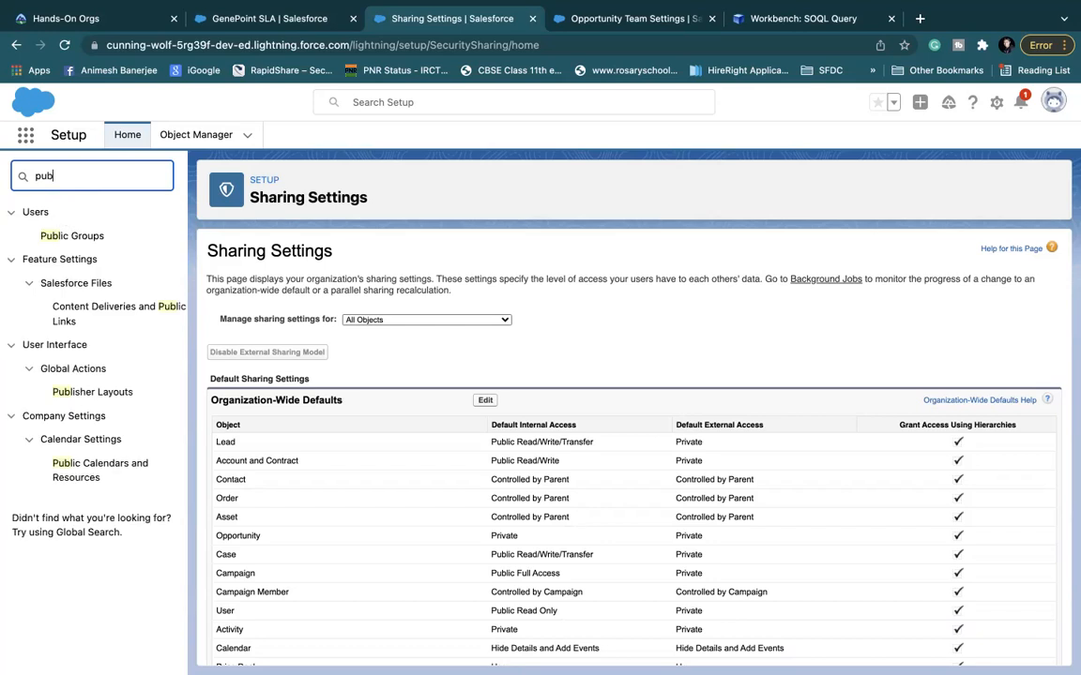
left_click(66, 235)
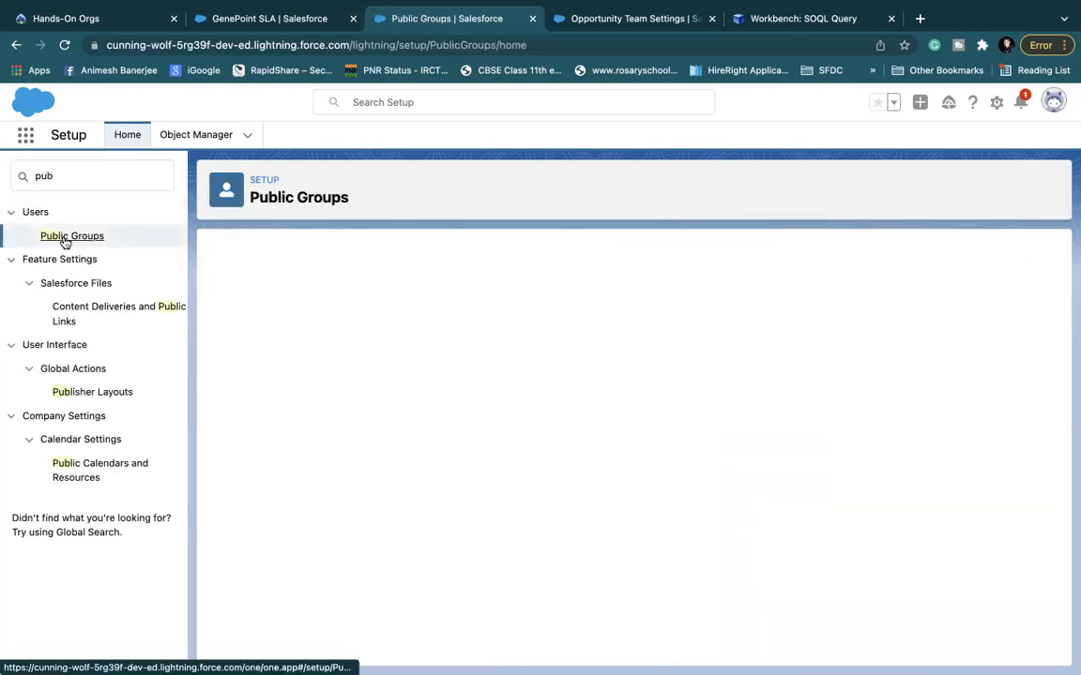
Step: Start a new public group with MyPG as both its label and group name
left_click(632, 353)
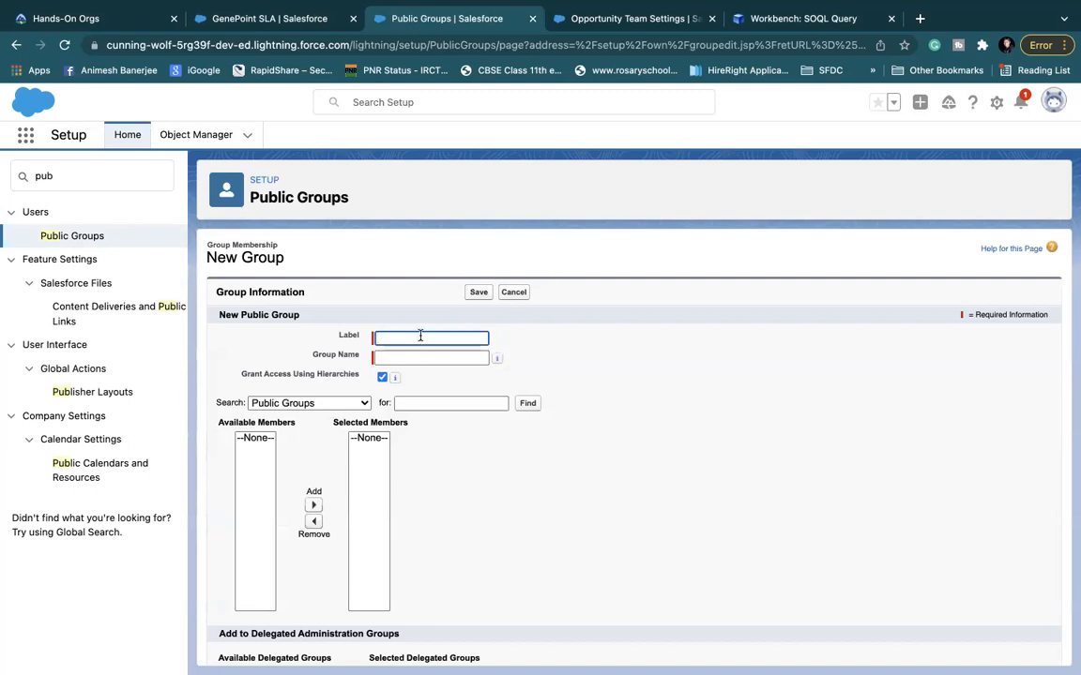
type("MyPG")
left_click(444, 357)
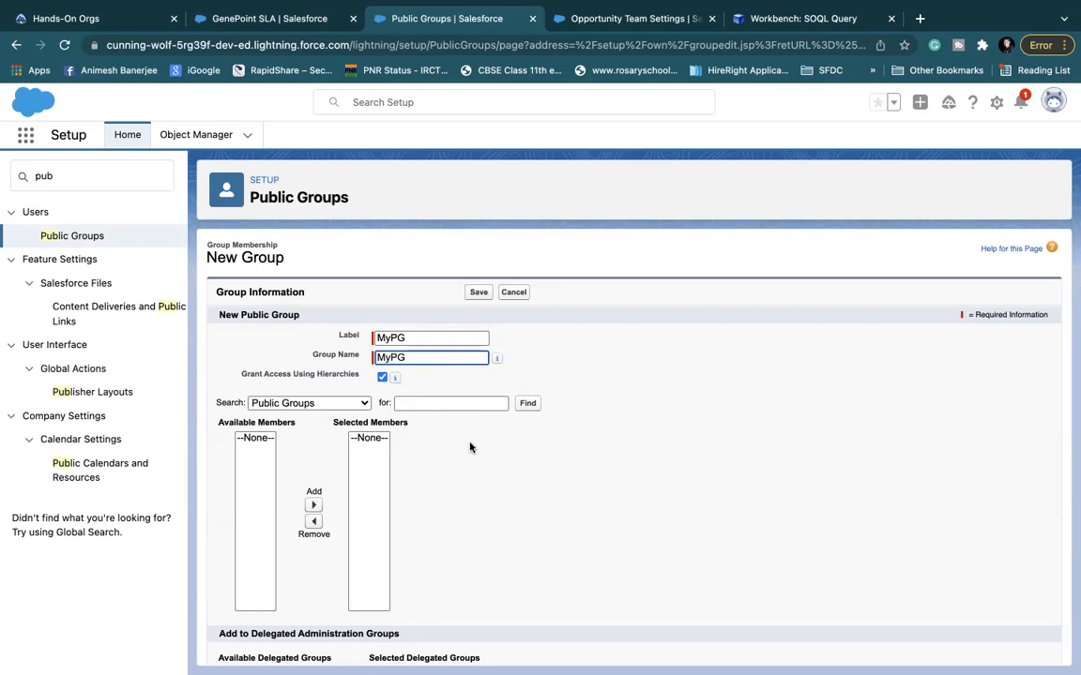
scroll(470, 447, "down", 2)
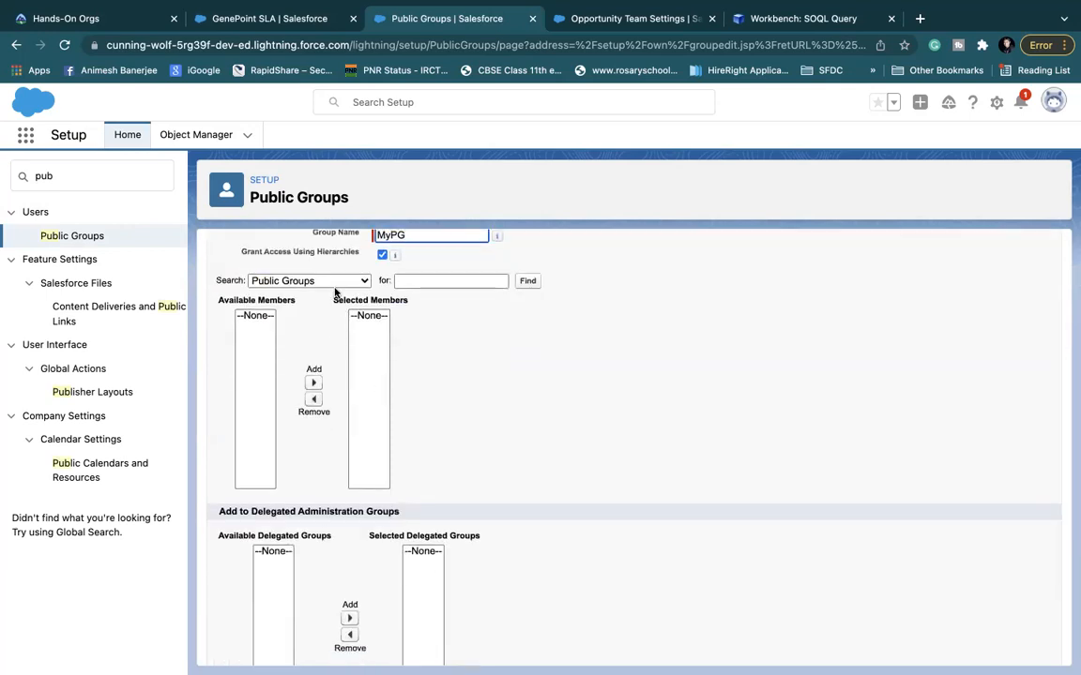
Step: List users as available members and add the opportunity owner and Integration User to the MyPG group
left_click(301, 280)
left_click(333, 333)
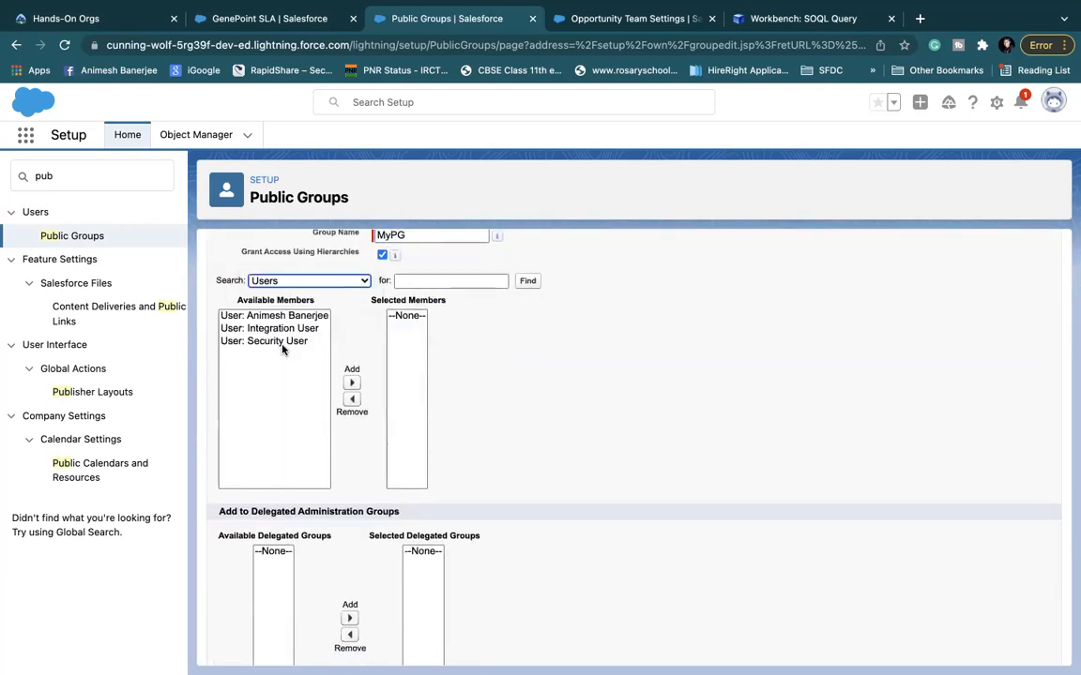
left_click(251, 316)
left_click(352, 382)
left_click(281, 316)
left_click(341, 382)
Step: Review the roles and other member types available for the MyPG group, and save the group
left_click(324, 281)
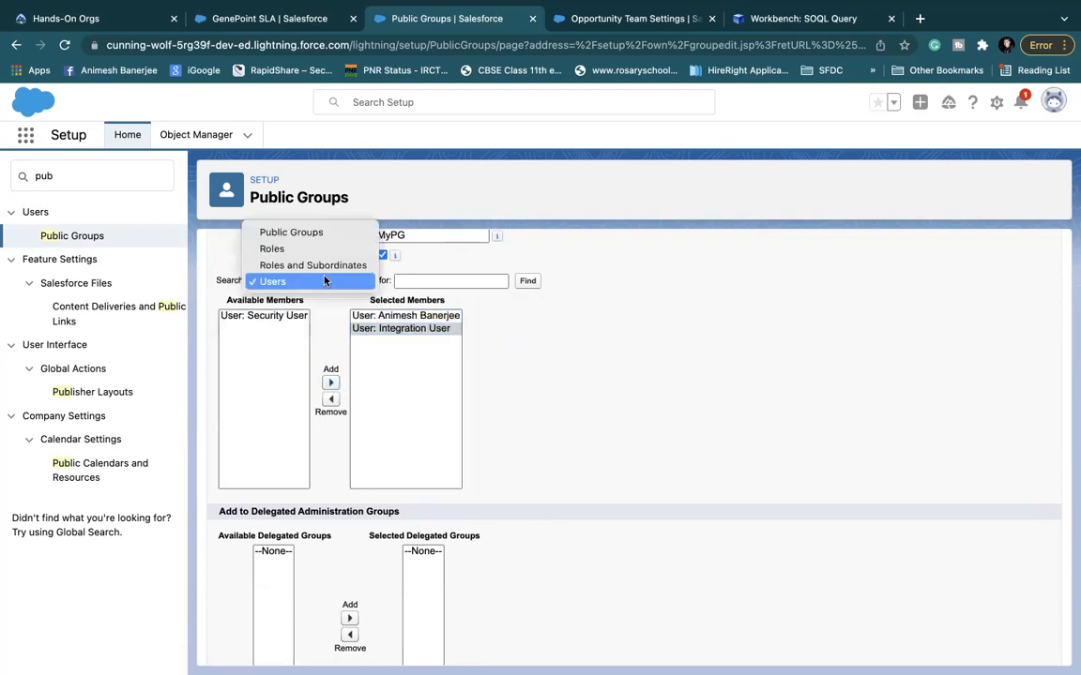
left_click(271, 248)
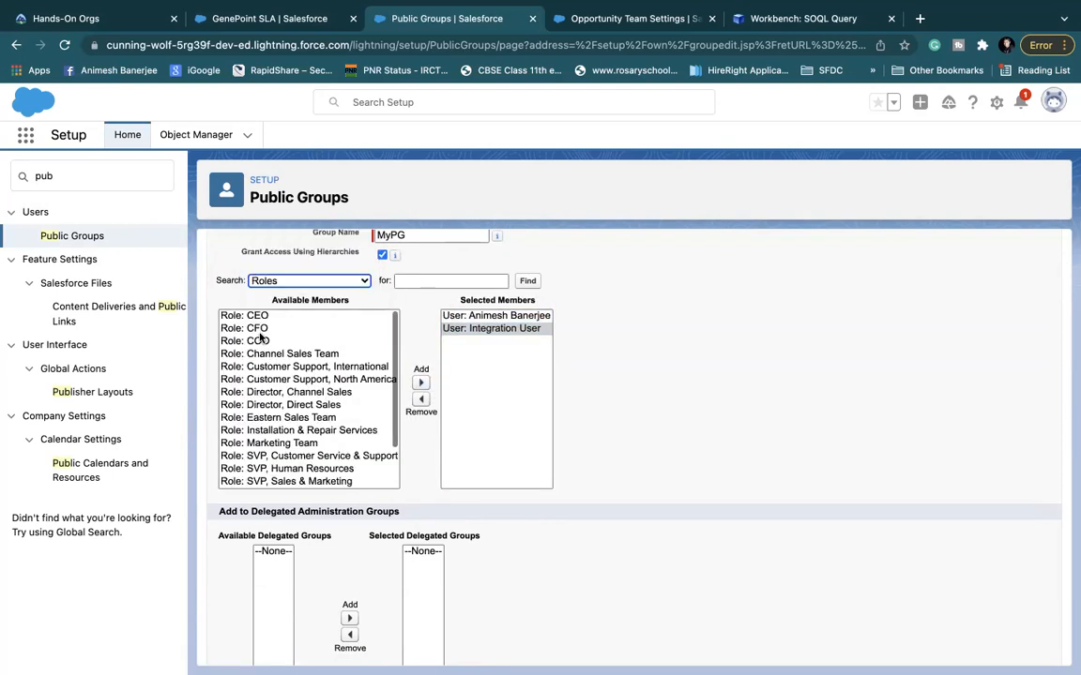
scroll(268, 442, "down", 3)
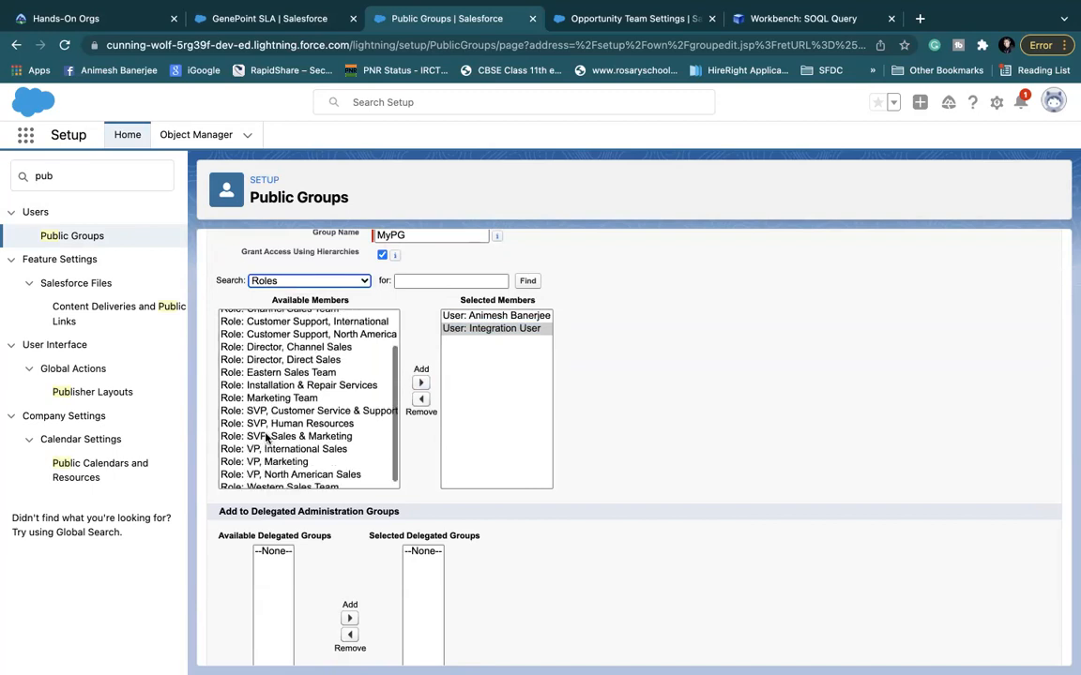
left_click(300, 281)
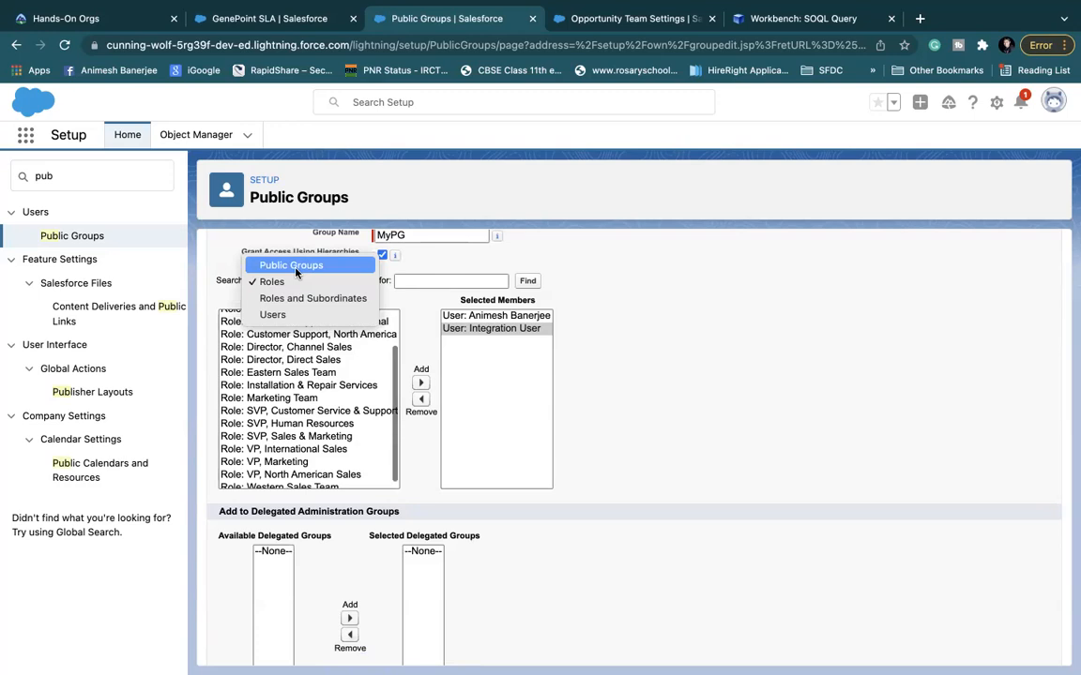
left_click(643, 364)
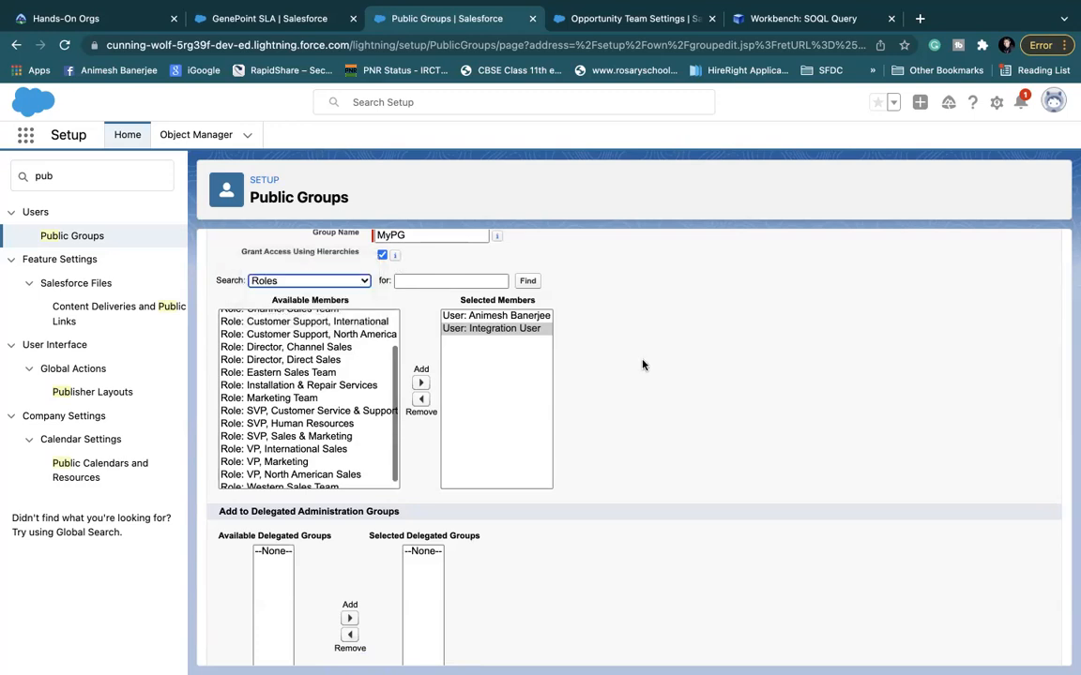
scroll(642, 365, "down", 5)
scroll(514, 379, "up", 8)
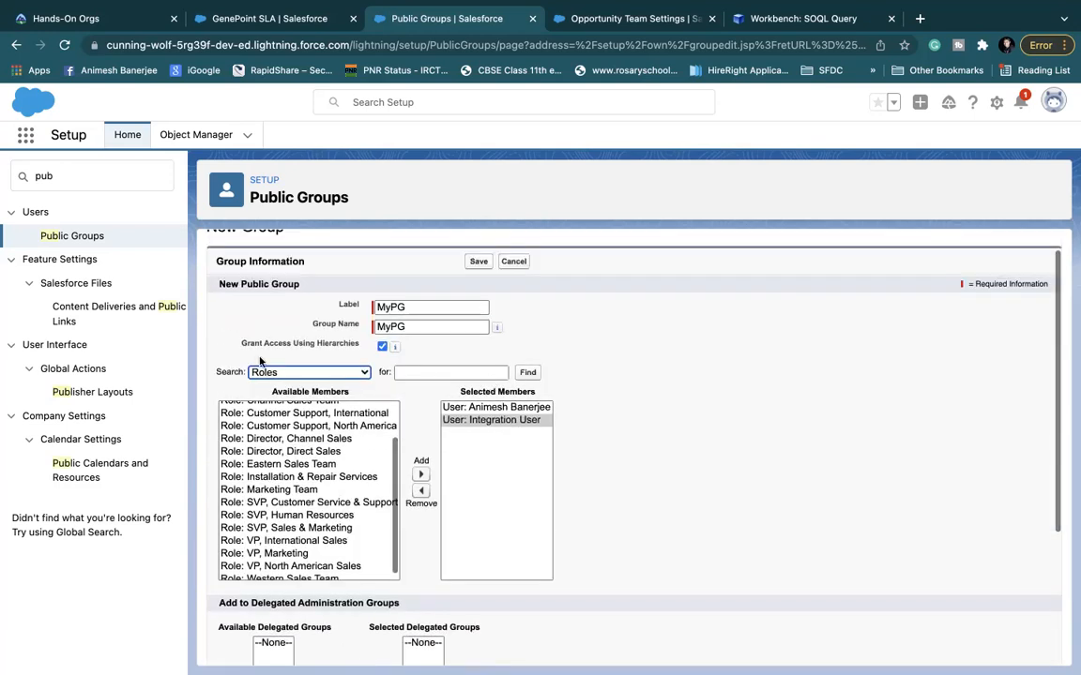
scroll(505, 439, "down", 8)
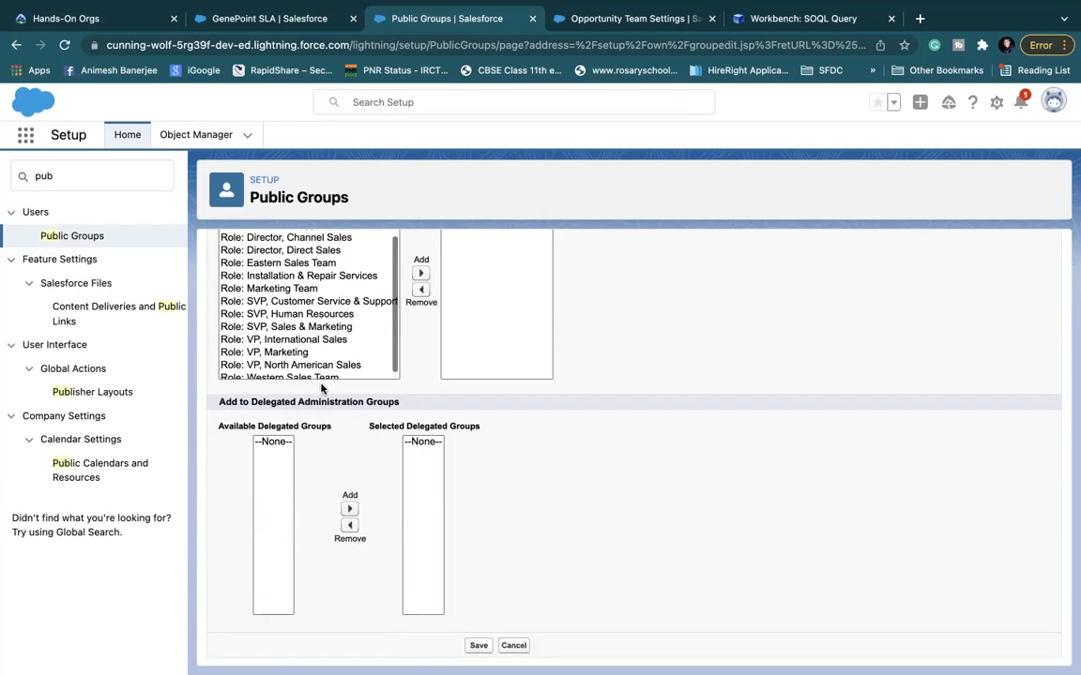
left_click(478, 646)
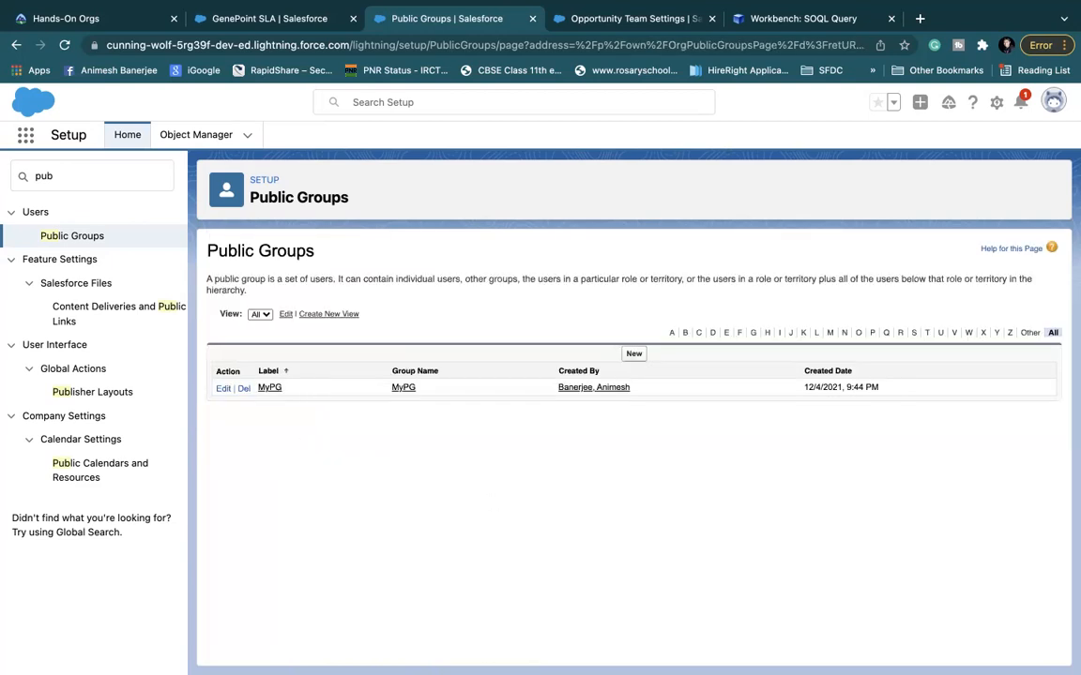
Step: Search Setup for "sharing" and open the Sharing Settings page
left_click(66, 176)
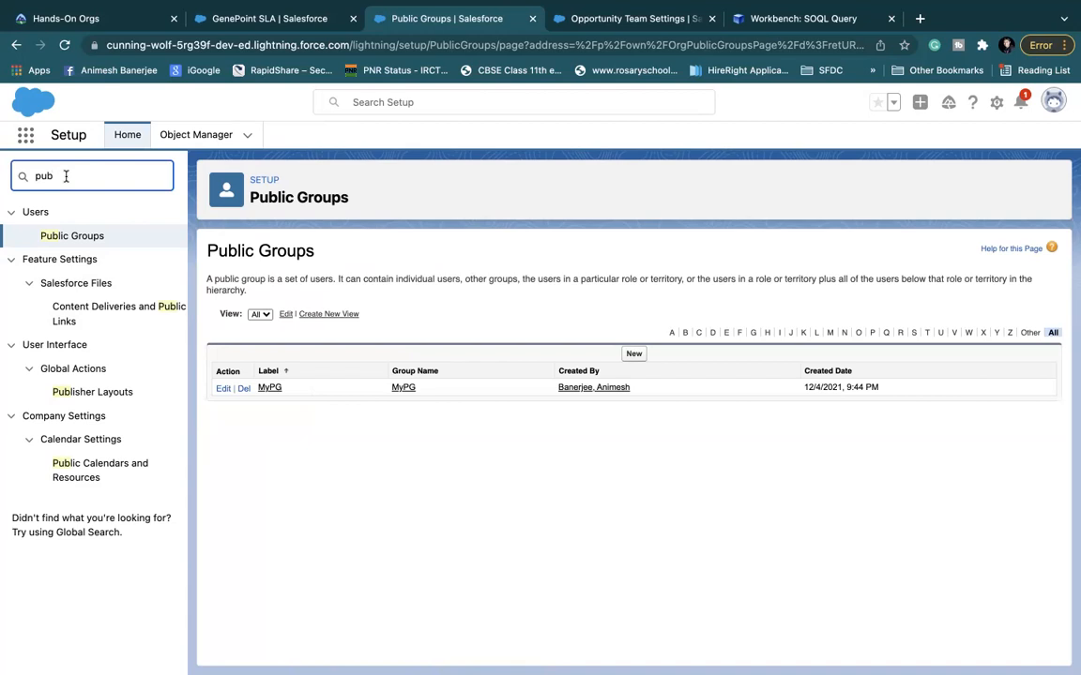
key("BackSpace")
key("BackSpace")
key("BackSpace")
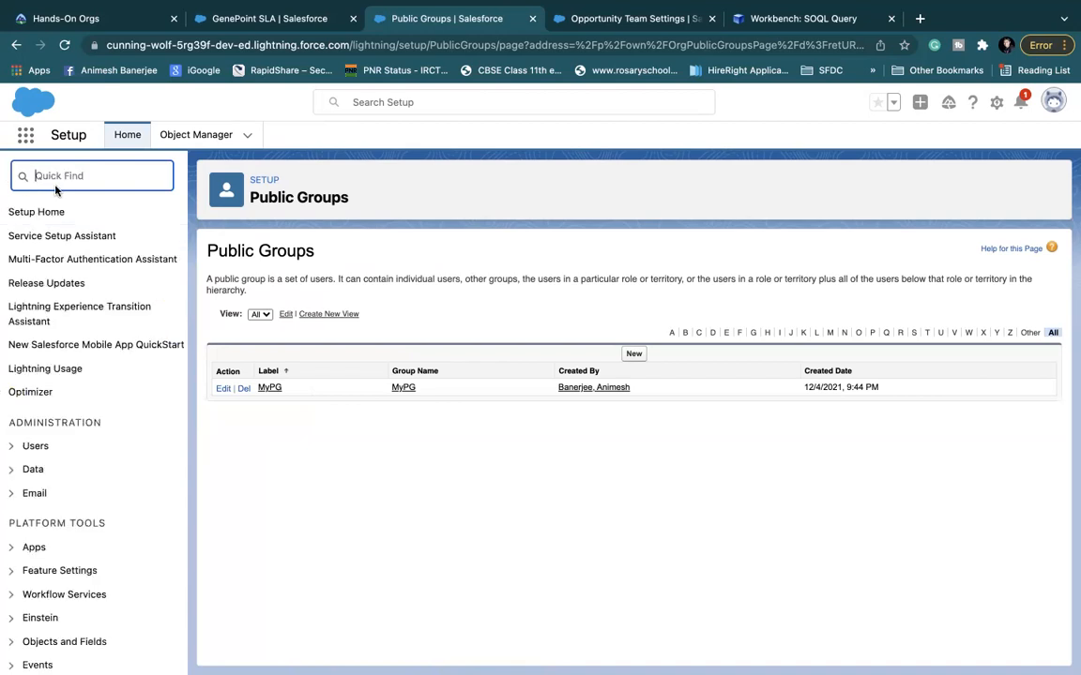
type("sharing")
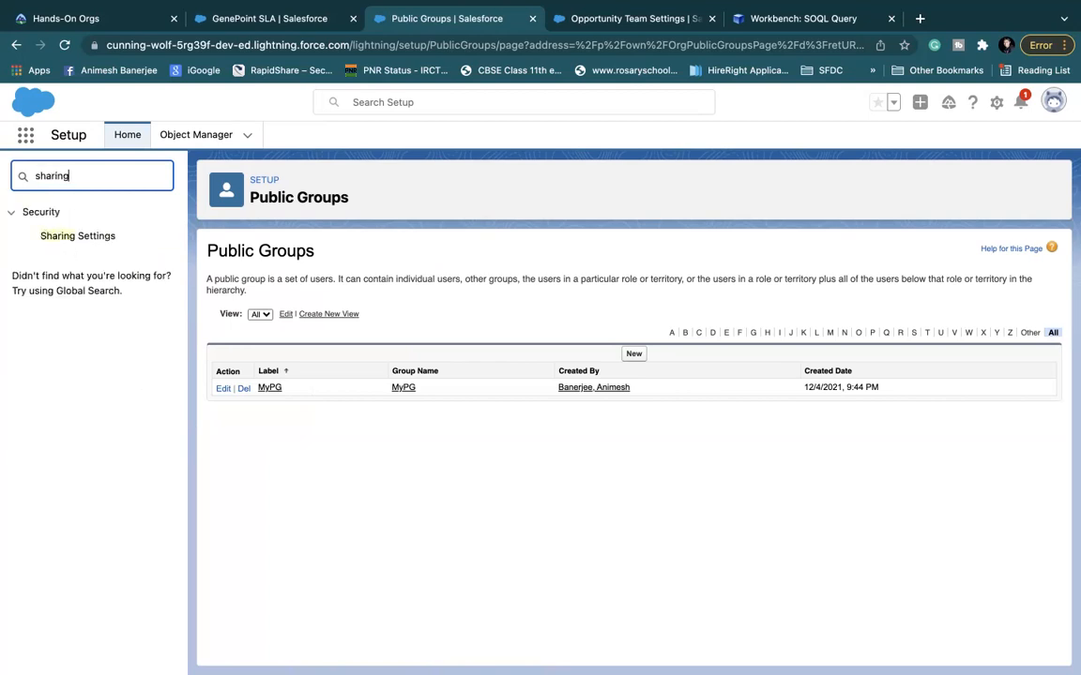
left_click(91, 239)
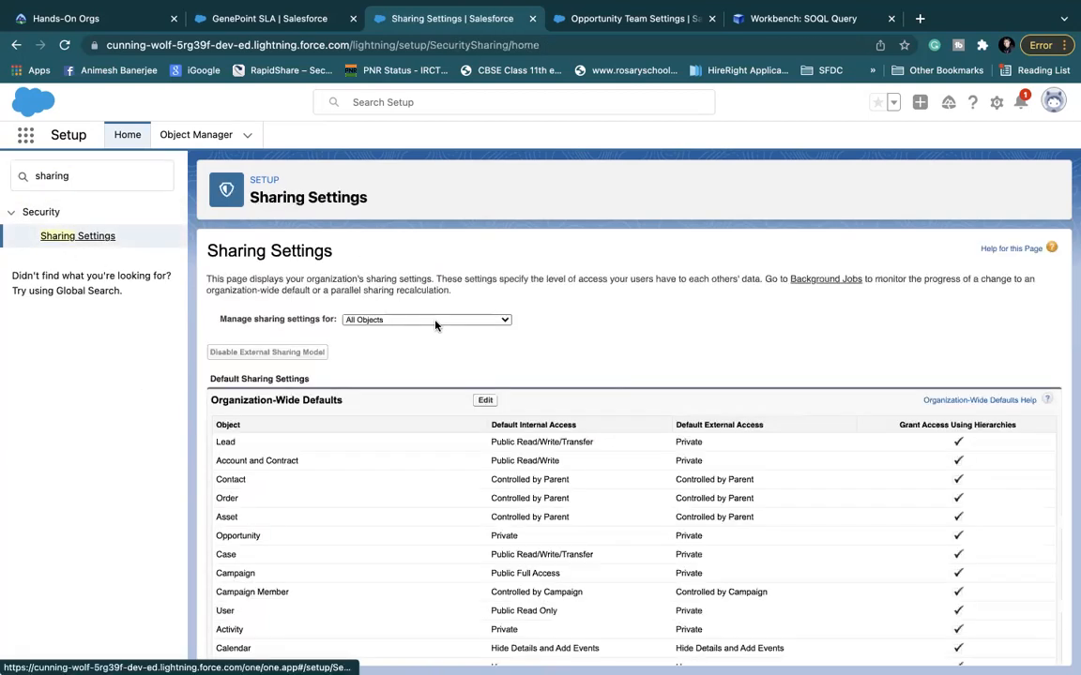
Step: Start a new opportunity sharing rule labelled "Opporunity Sharing" with the rule name Opporunity_Sharing
scroll(447, 365, "down", 20)
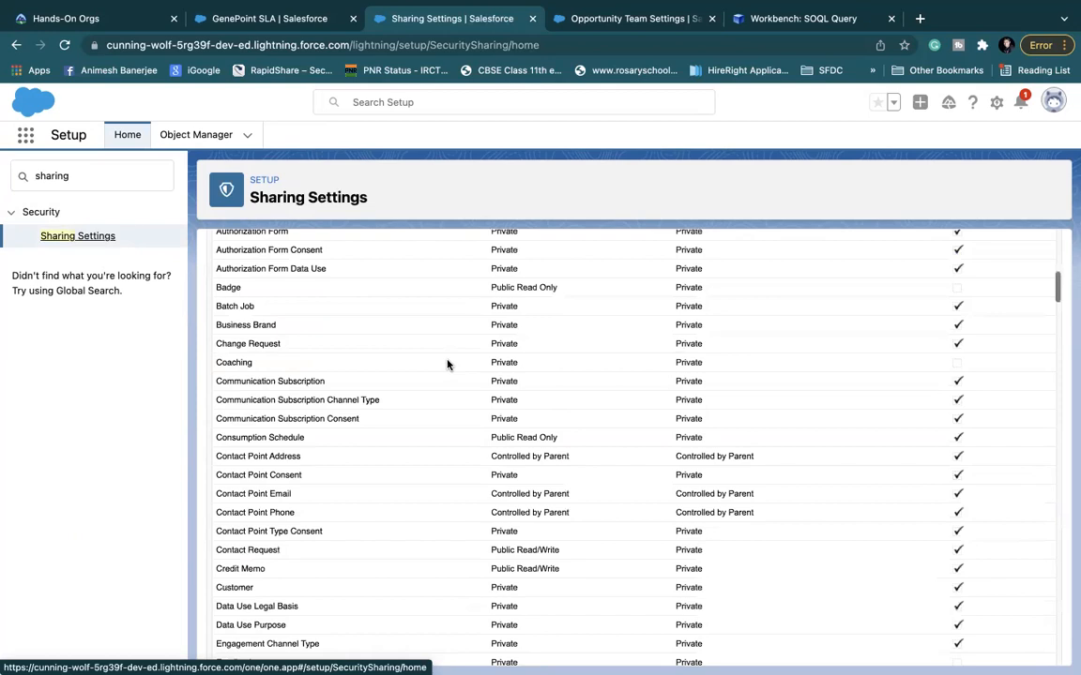
scroll(447, 365, "down", 5)
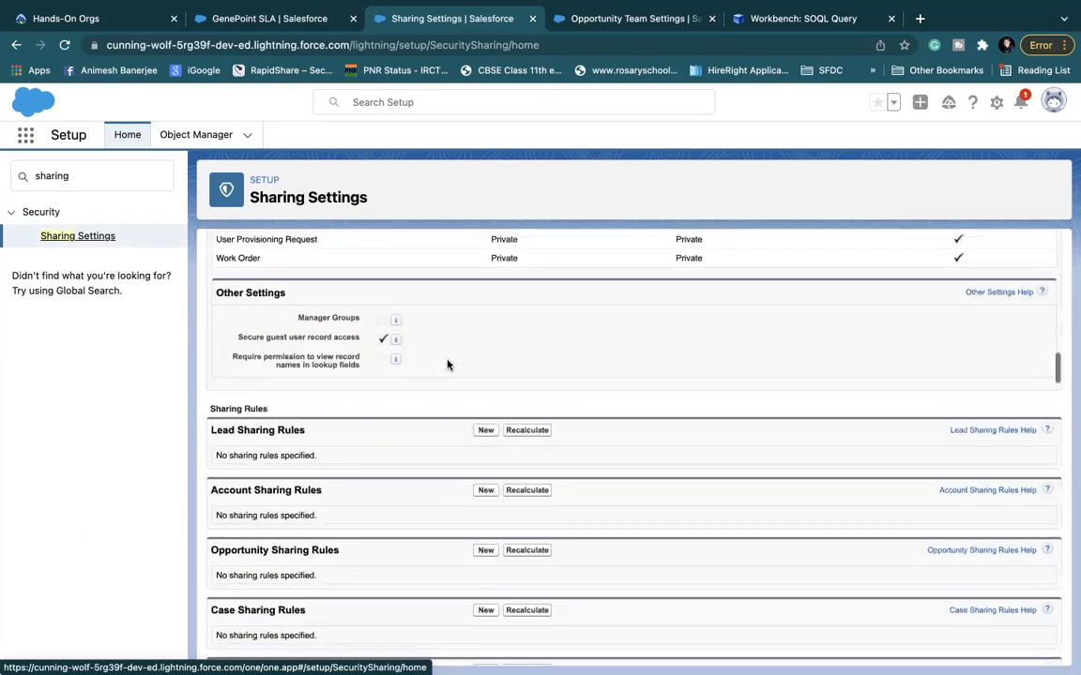
scroll(447, 365, "down", 1)
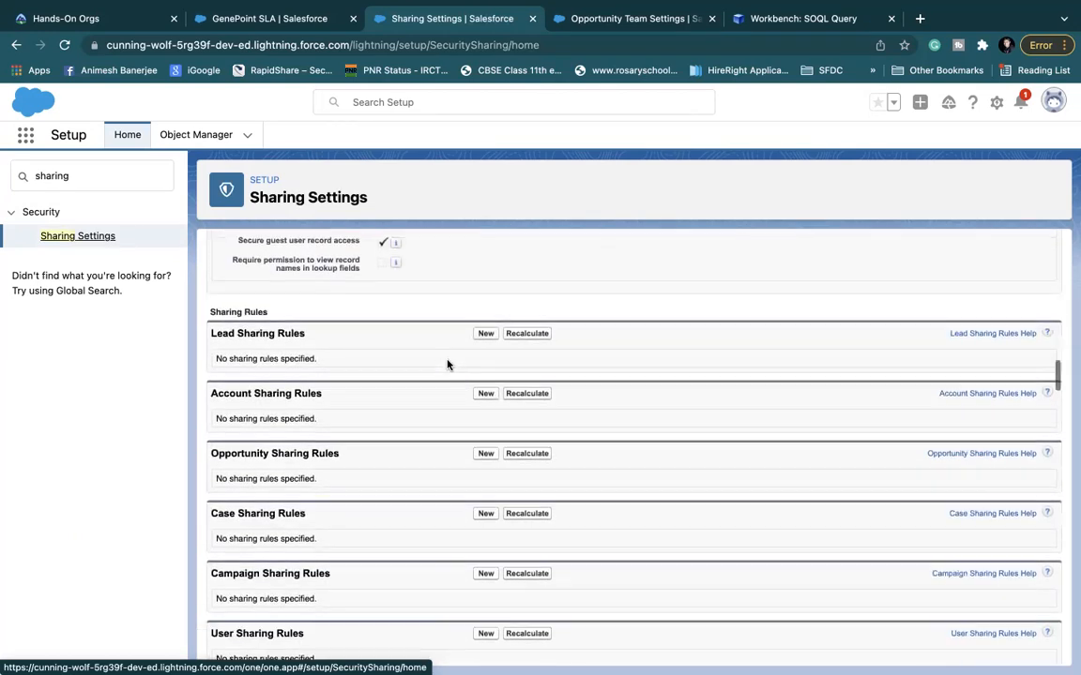
scroll(303, 408, "down", 2)
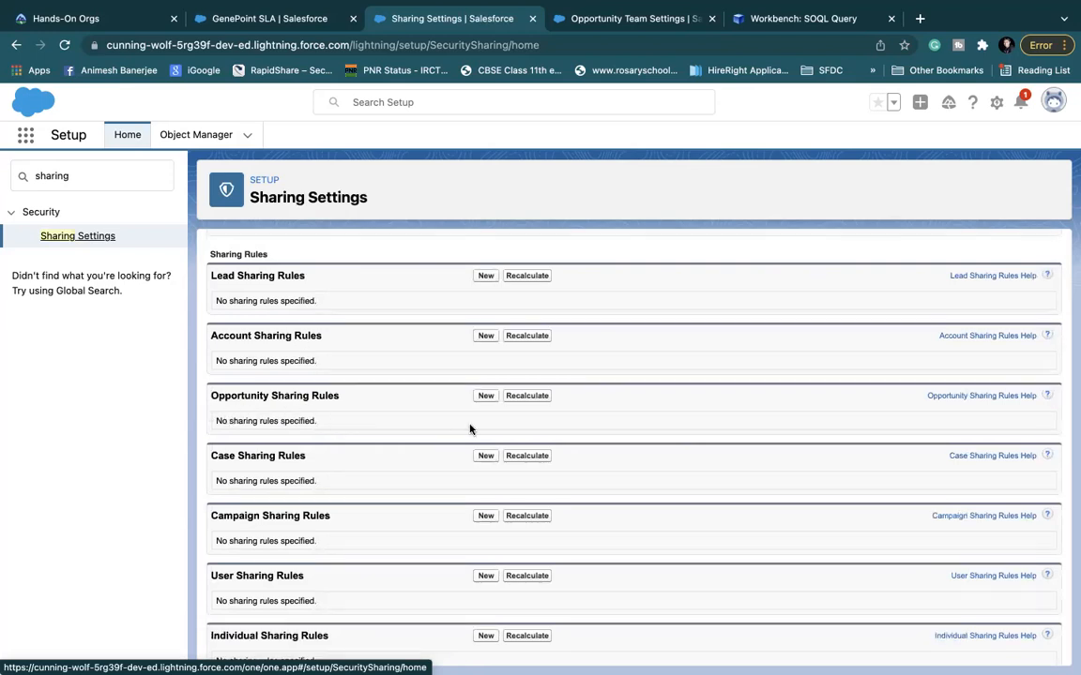
left_click(486, 396)
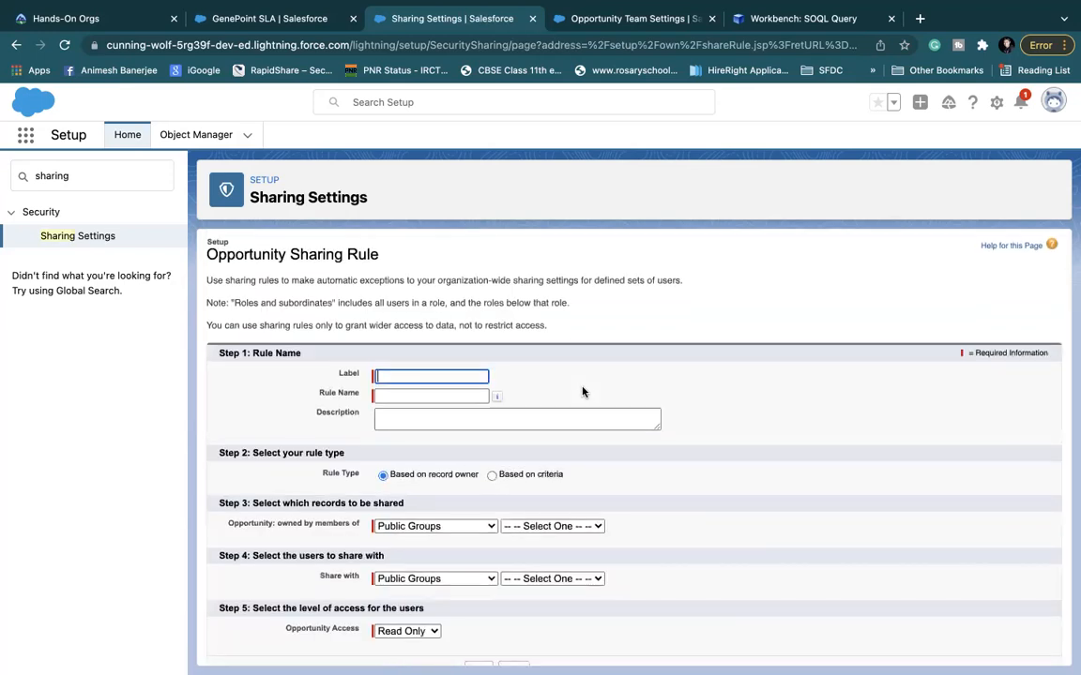
scroll(582, 354, "down", 1)
type("Oppor")
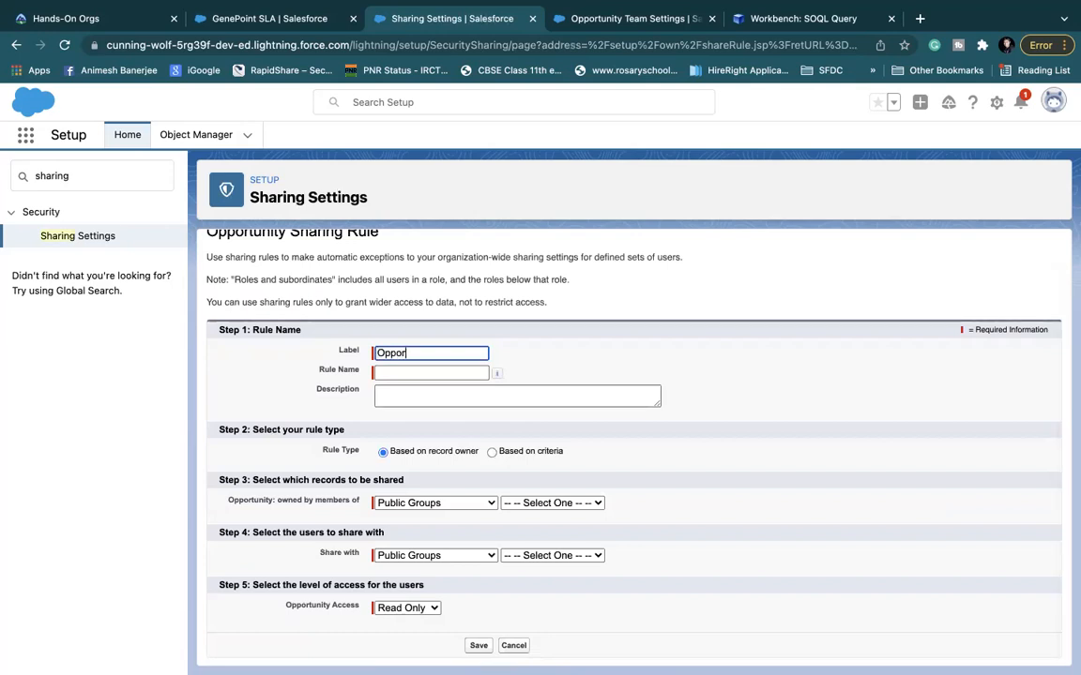
type("unity Sharing")
left_click(431, 371)
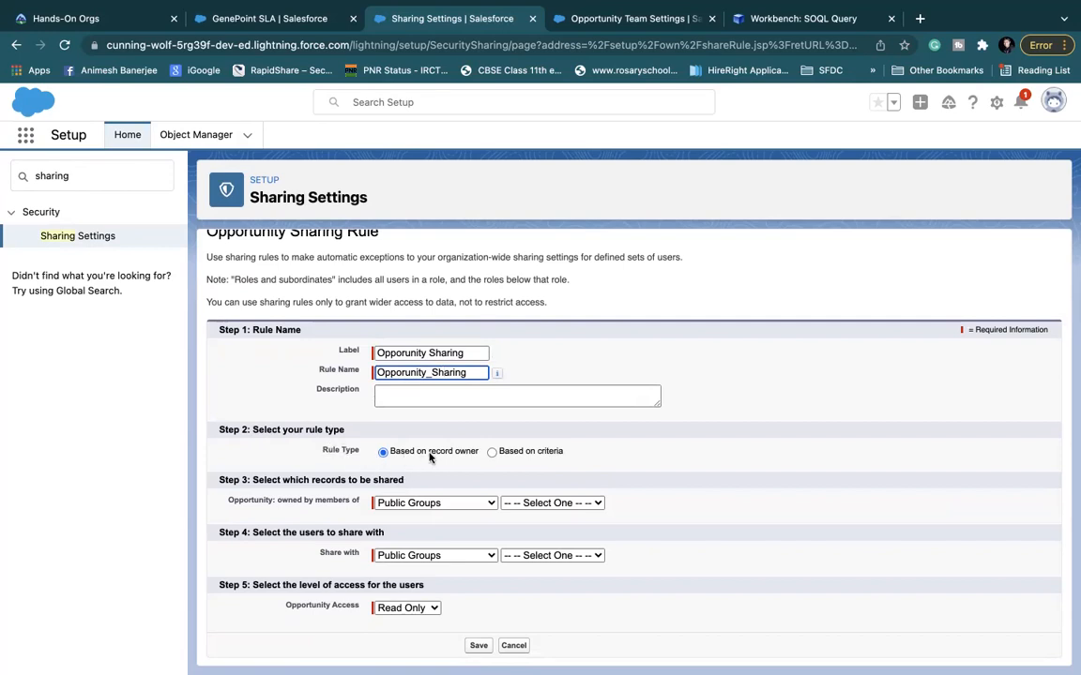
Step: Try a criteria-based rule sharing opportunities whose Stage equals Closed Won, and return the rule type to record owner
left_click(492, 452)
left_click(427, 518)
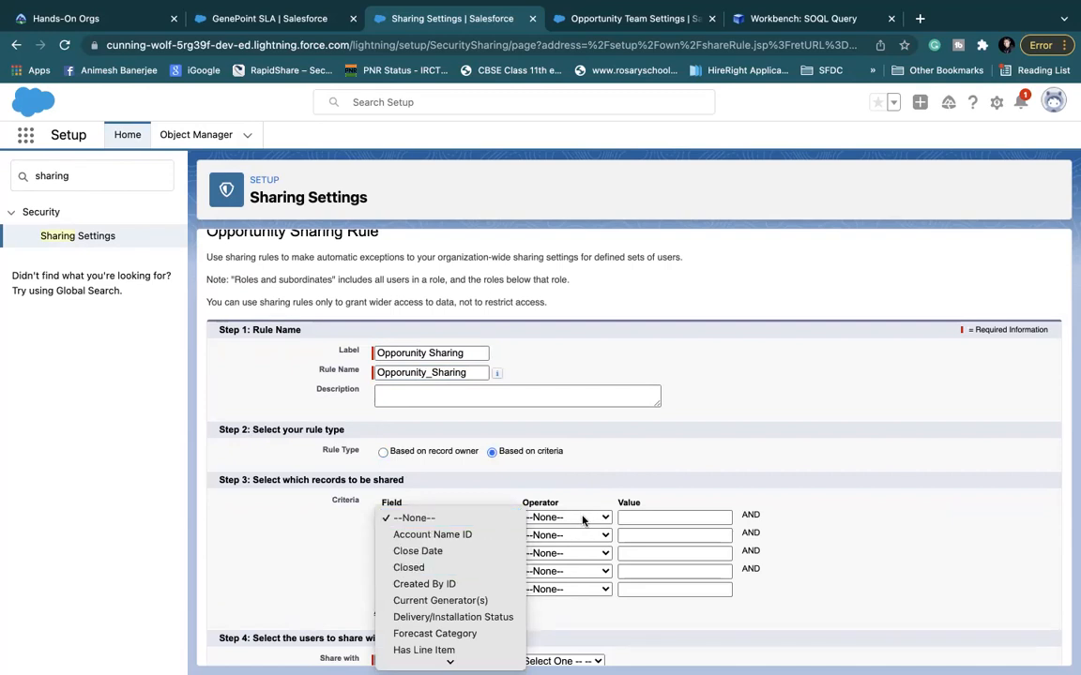
left_click(639, 491)
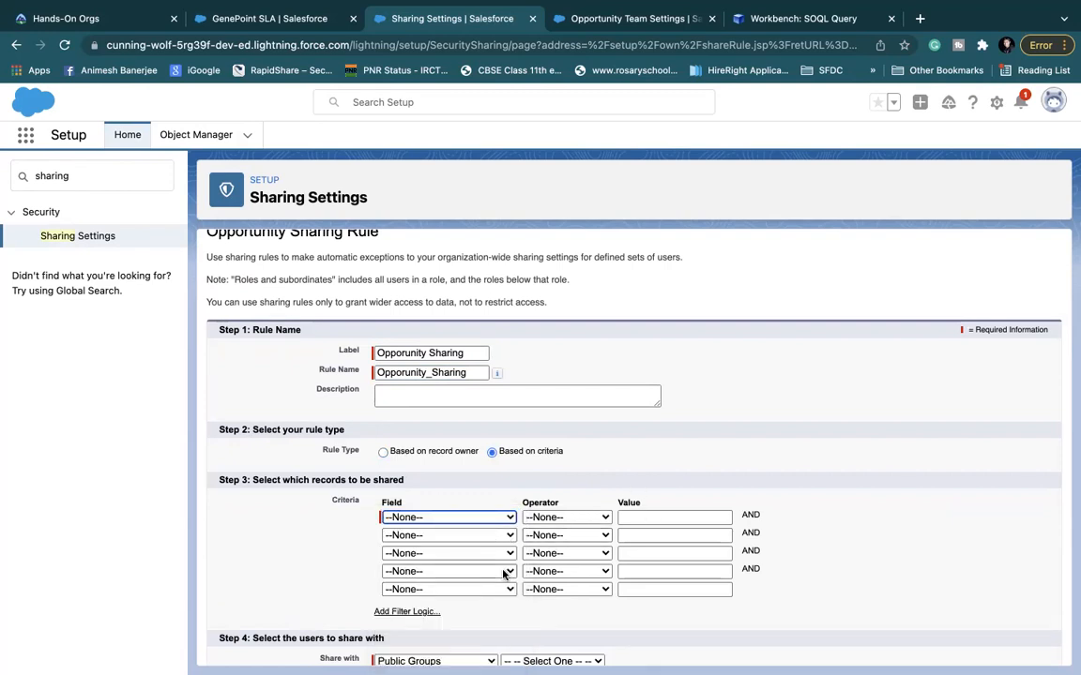
scroll(504, 573, "down", 2)
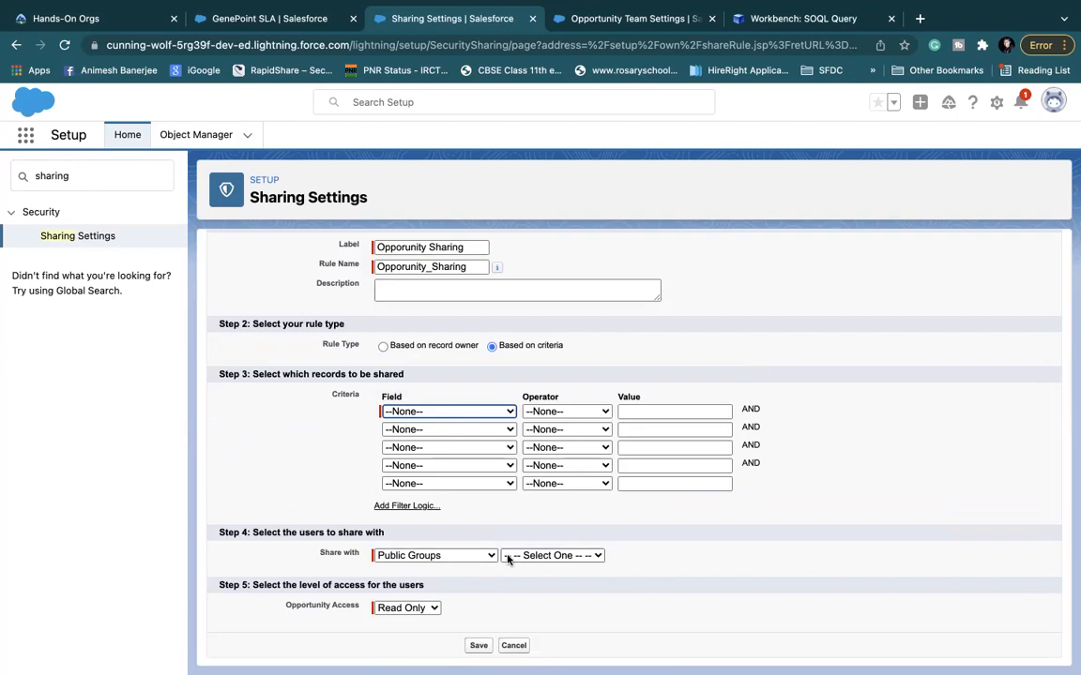
left_click(495, 411)
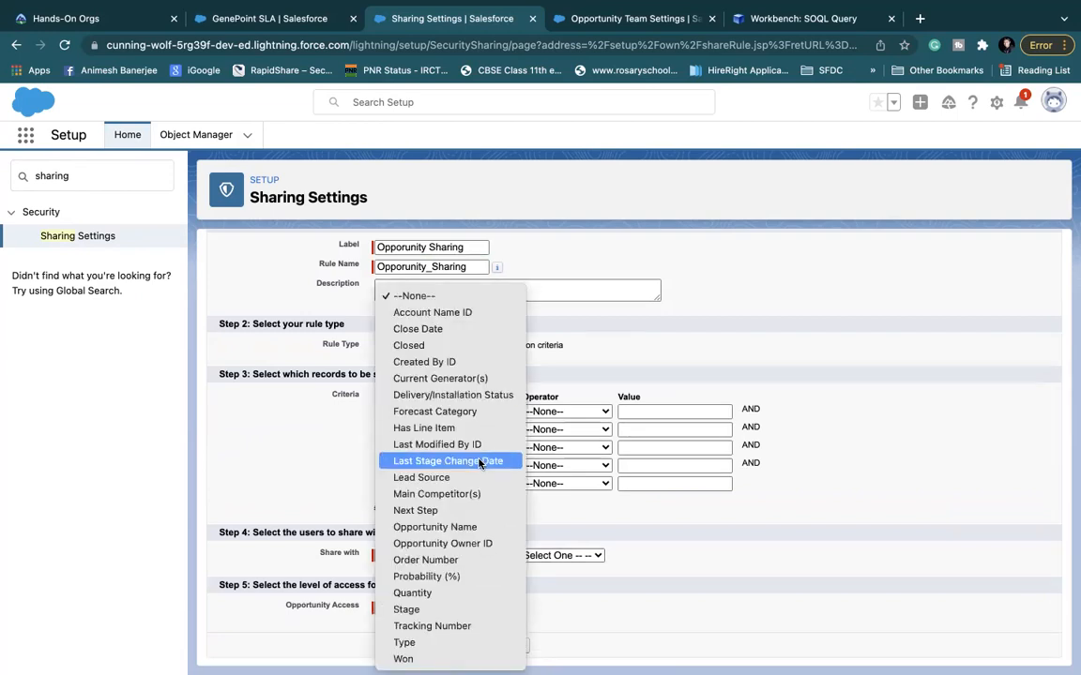
left_click(436, 610)
left_click(569, 411)
left_click(553, 428)
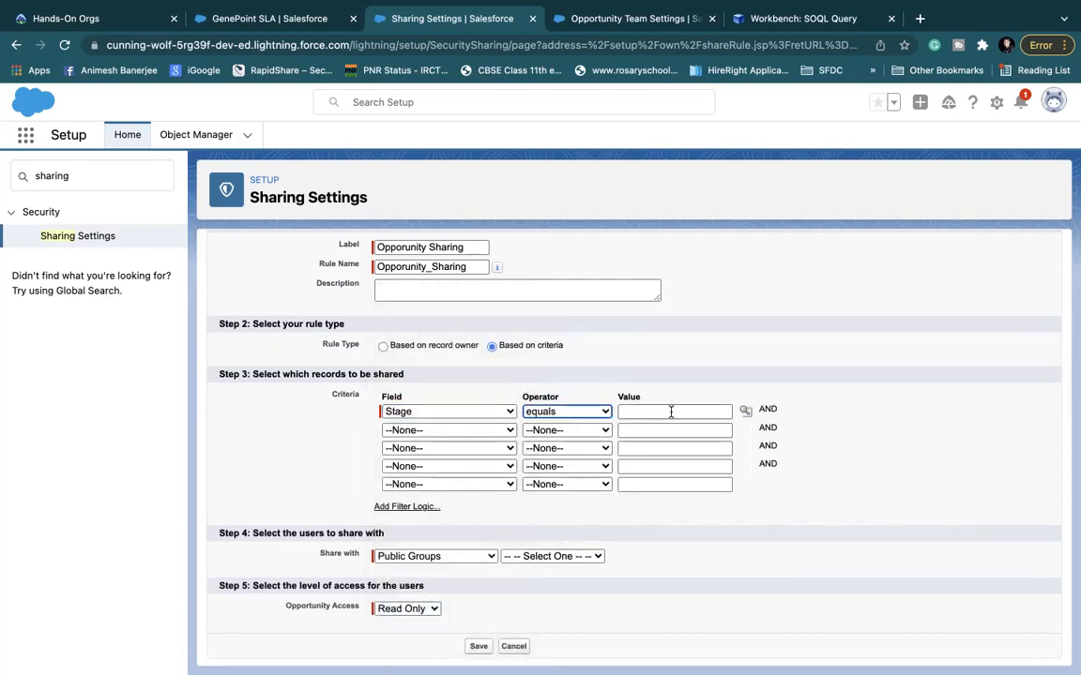
left_click(747, 412)
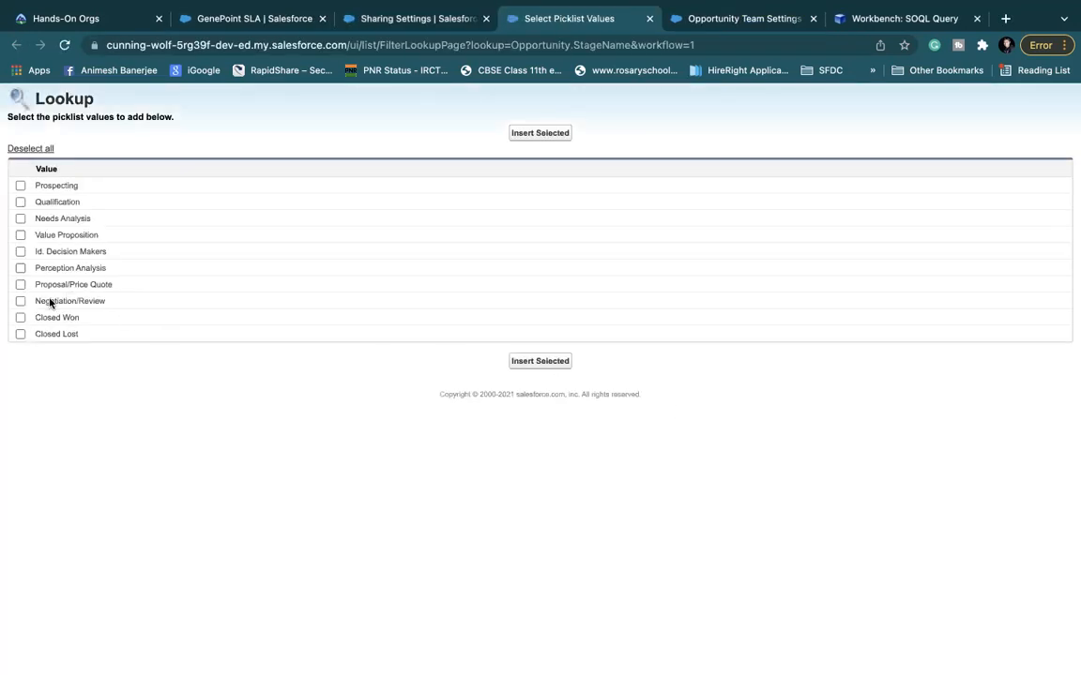
left_click(21, 317)
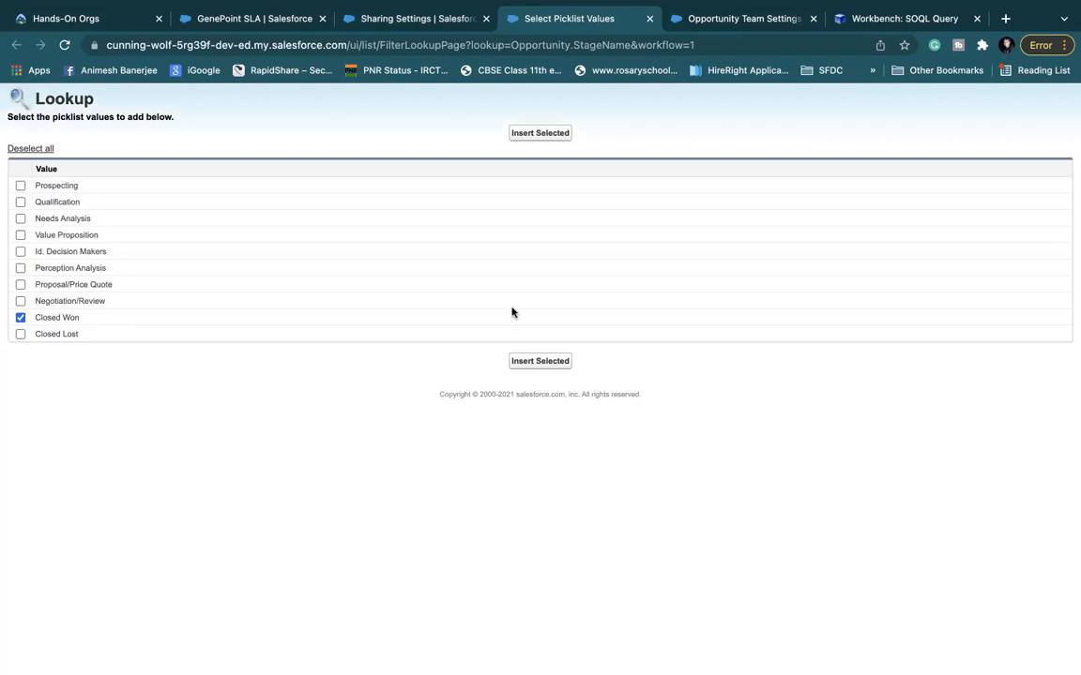
left_click(541, 132)
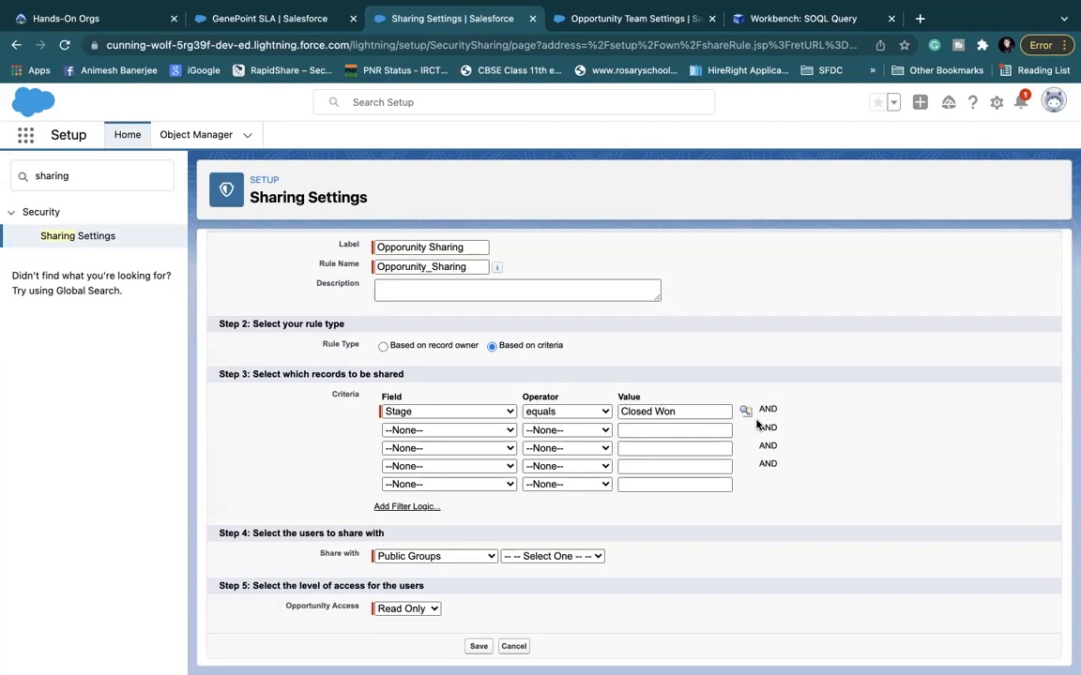
left_click(383, 346)
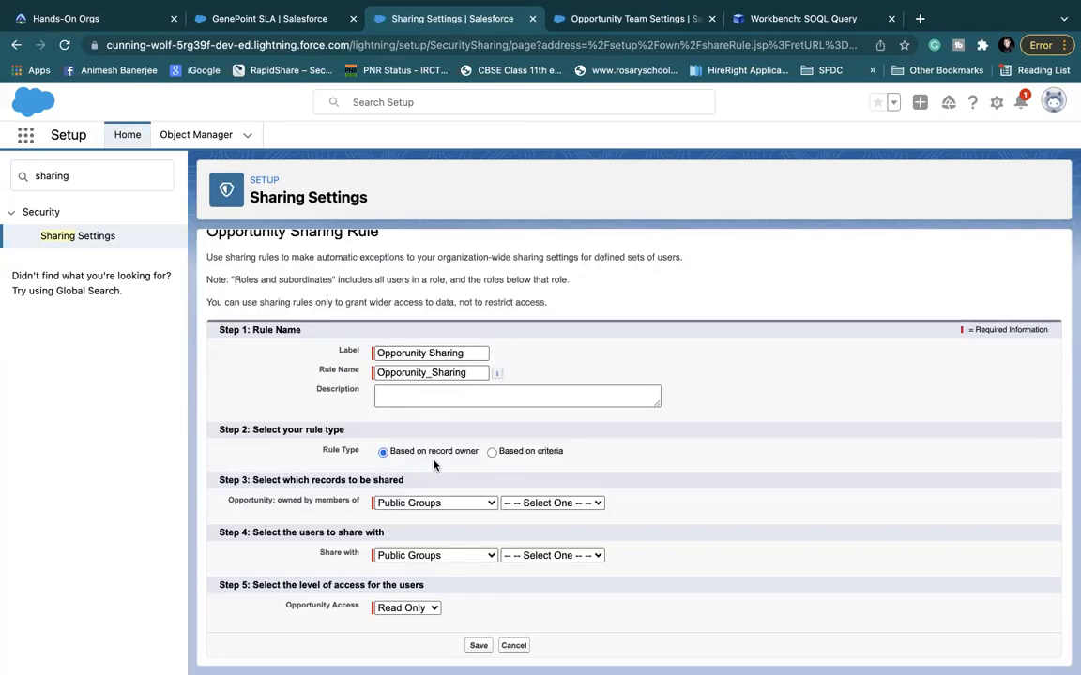
Step: Try Roles as the record owner category, look through the available roles, and return the category to Public Groups
left_click(409, 504)
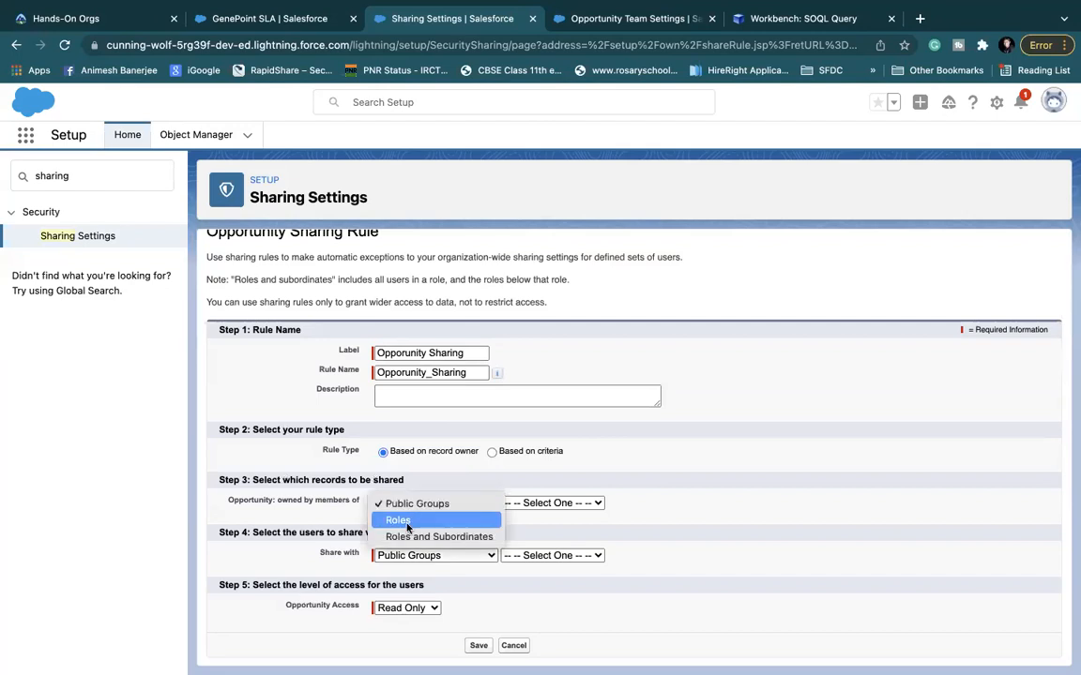
left_click(474, 521)
left_click(565, 505)
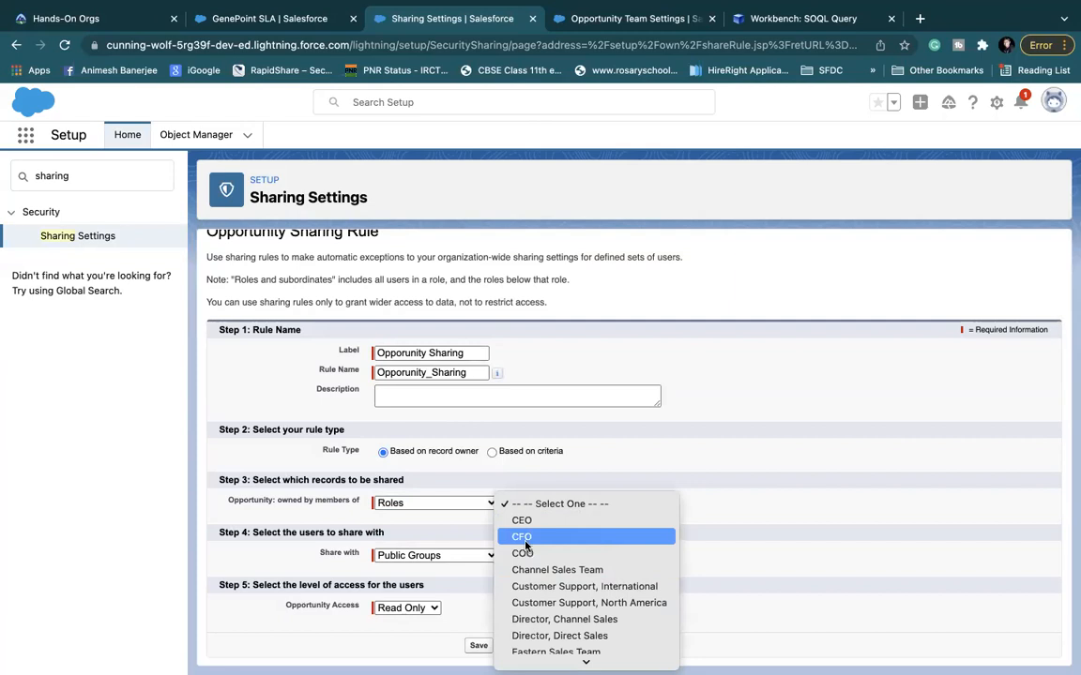
left_click(457, 480)
left_click(535, 506)
left_click(434, 504)
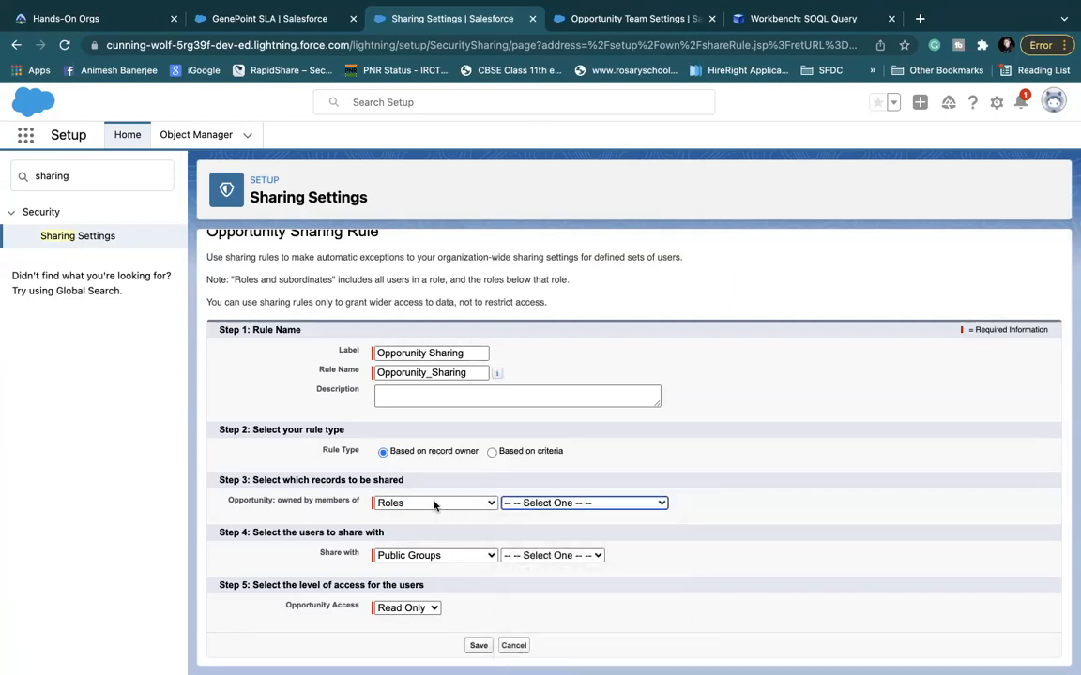
left_click(433, 505)
left_click(435, 485)
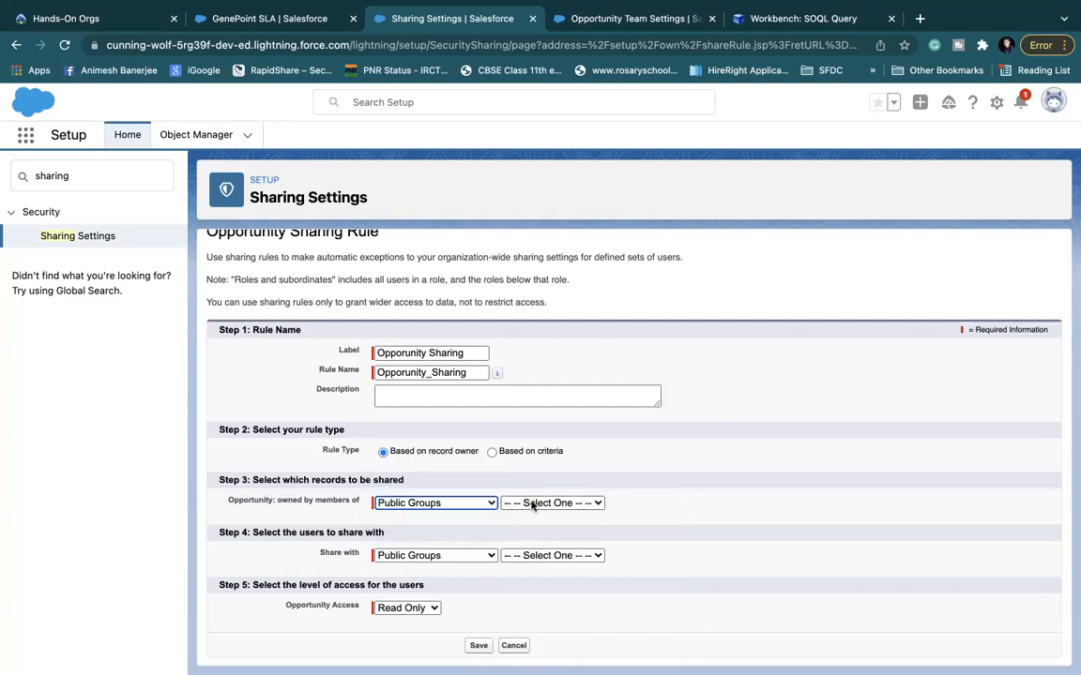
Step: Set the rule to share opportunities owned by members of the MyPG public group with the MyPG public group
left_click(532, 505)
left_click(533, 537)
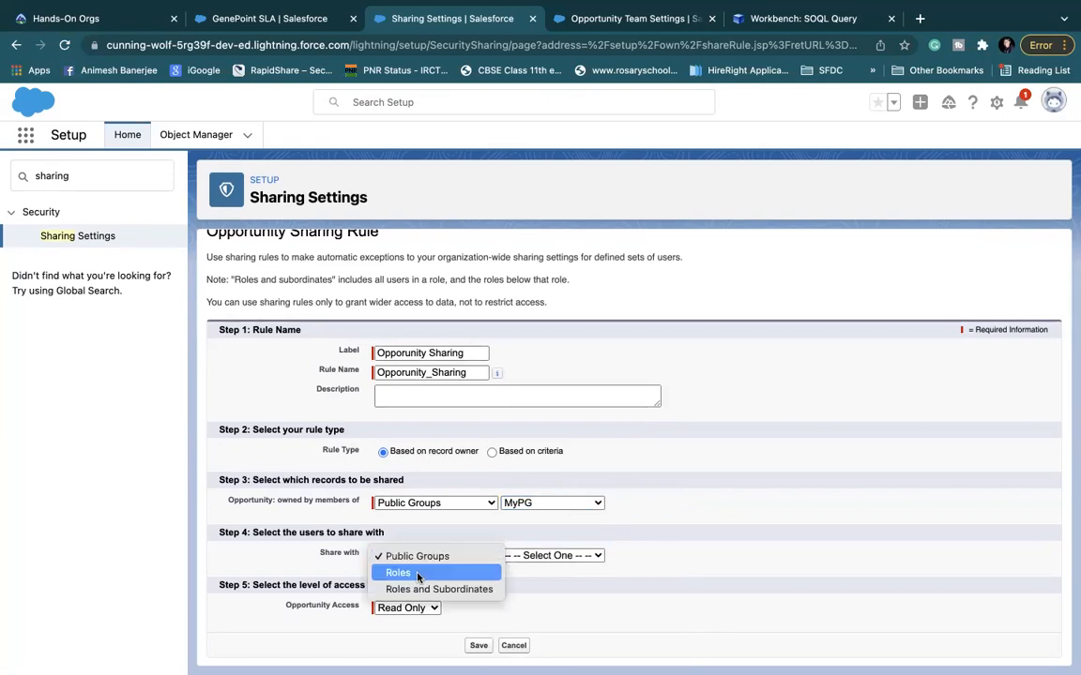
left_click(488, 556)
left_click(527, 557)
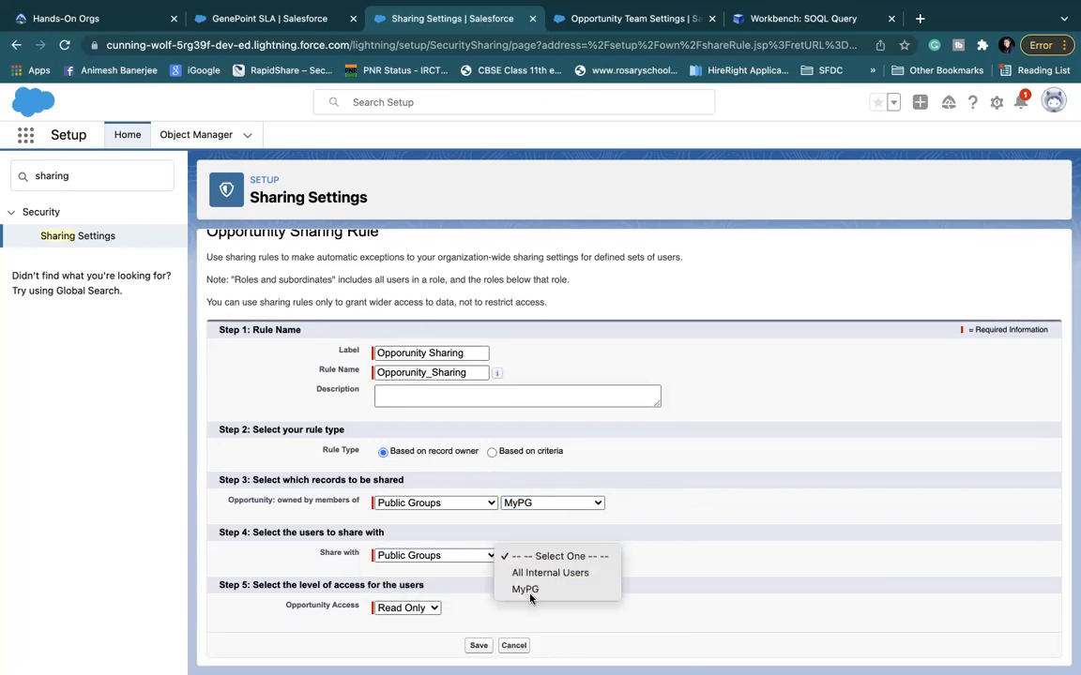
left_click(526, 589)
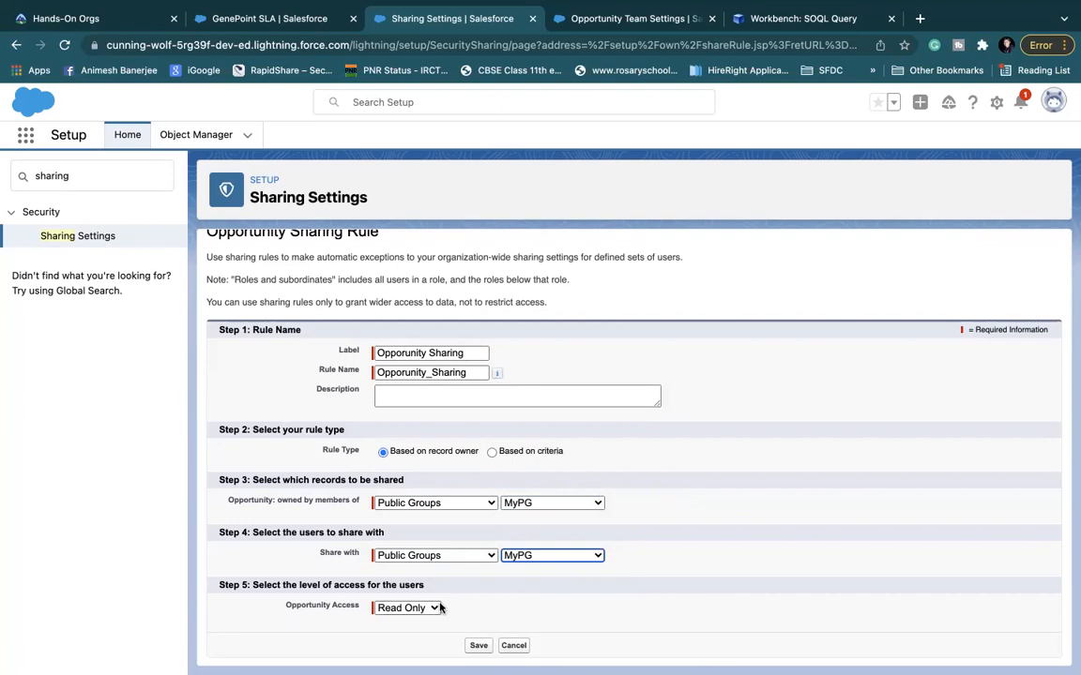
Step: Keep the rule's opportunity access at Read Only, save the rule, and accept the background sharing recalculation
left_click(436, 609)
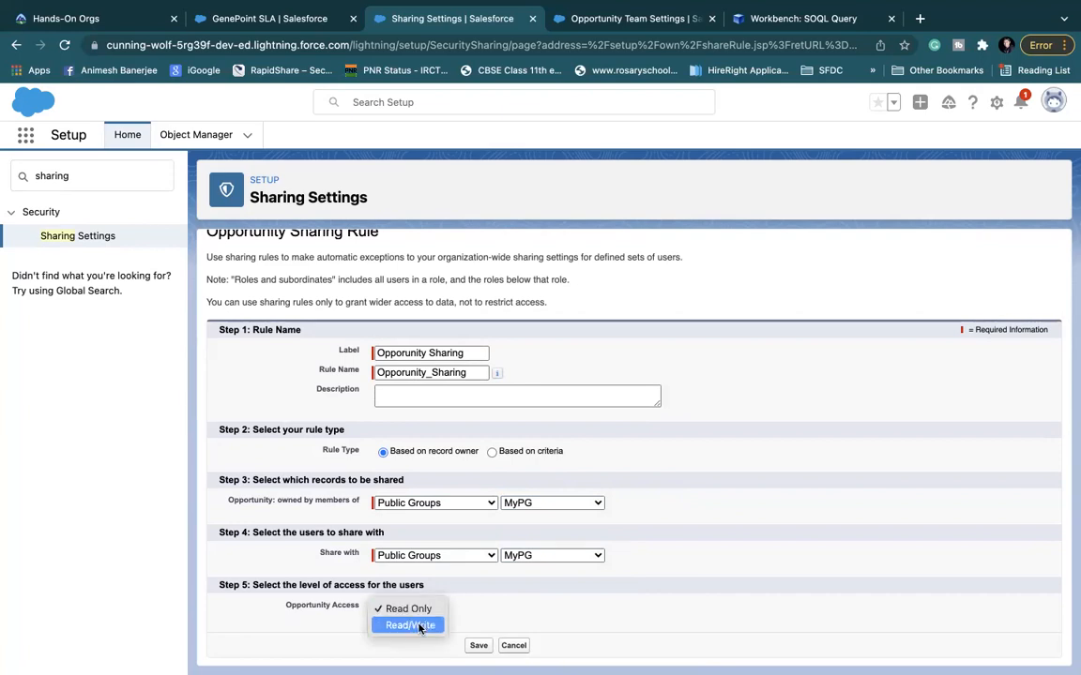
left_click(422, 610)
left_click(478, 646)
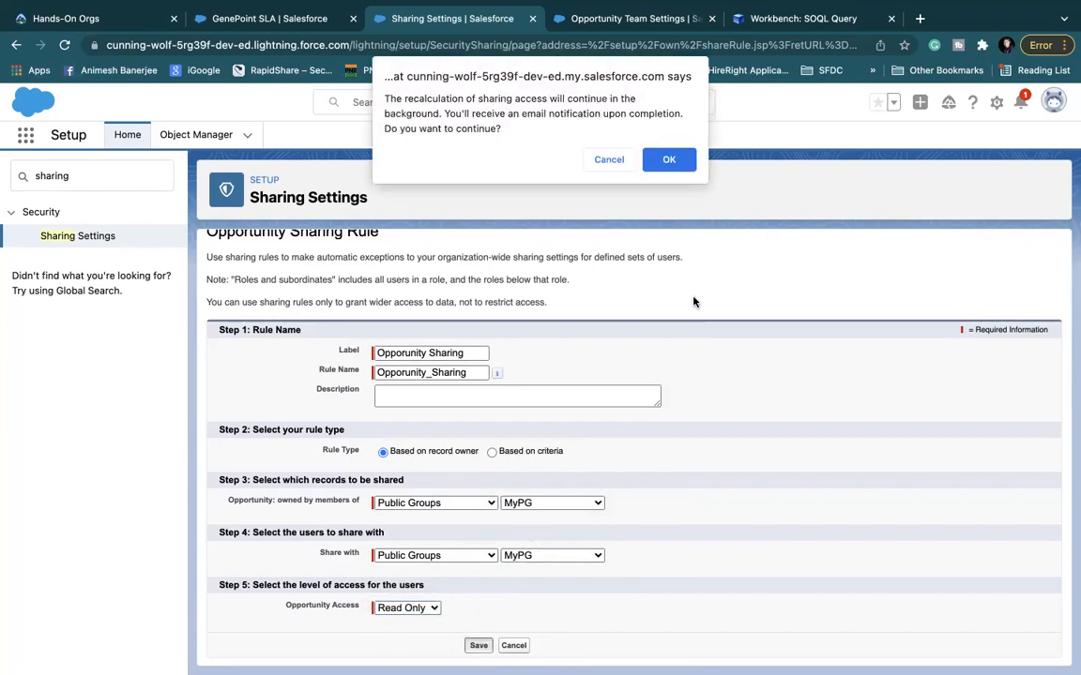
left_click(669, 164)
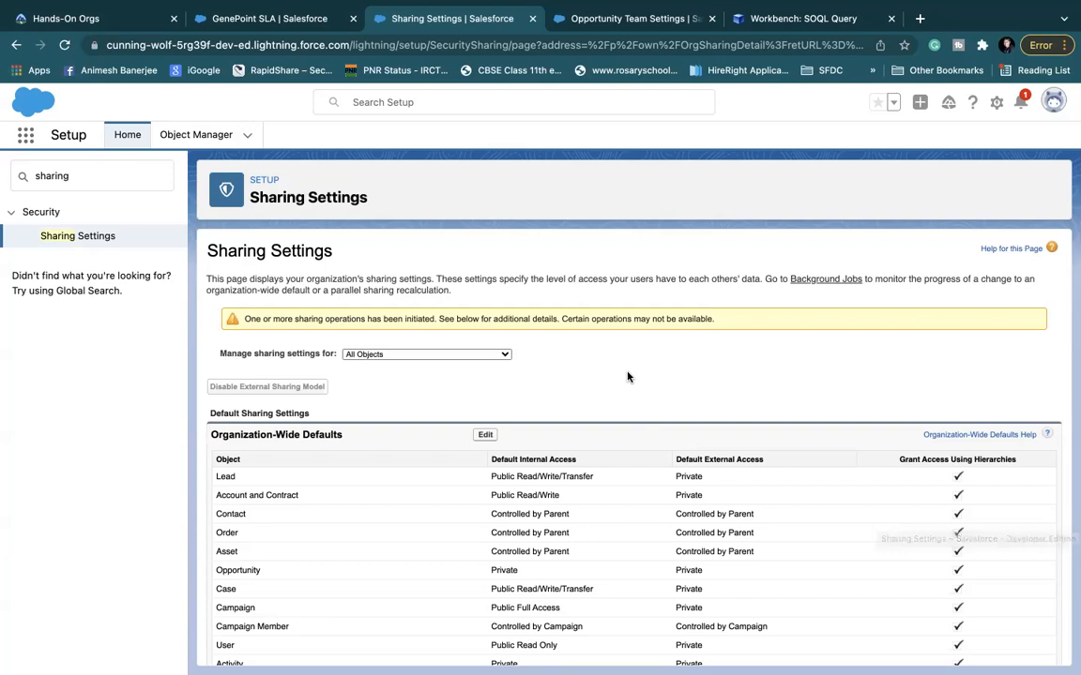
Step: Switch to Workbench and rerun the OpportunityShare query for the GenePoint SLA opportunity
left_click(589, 20)
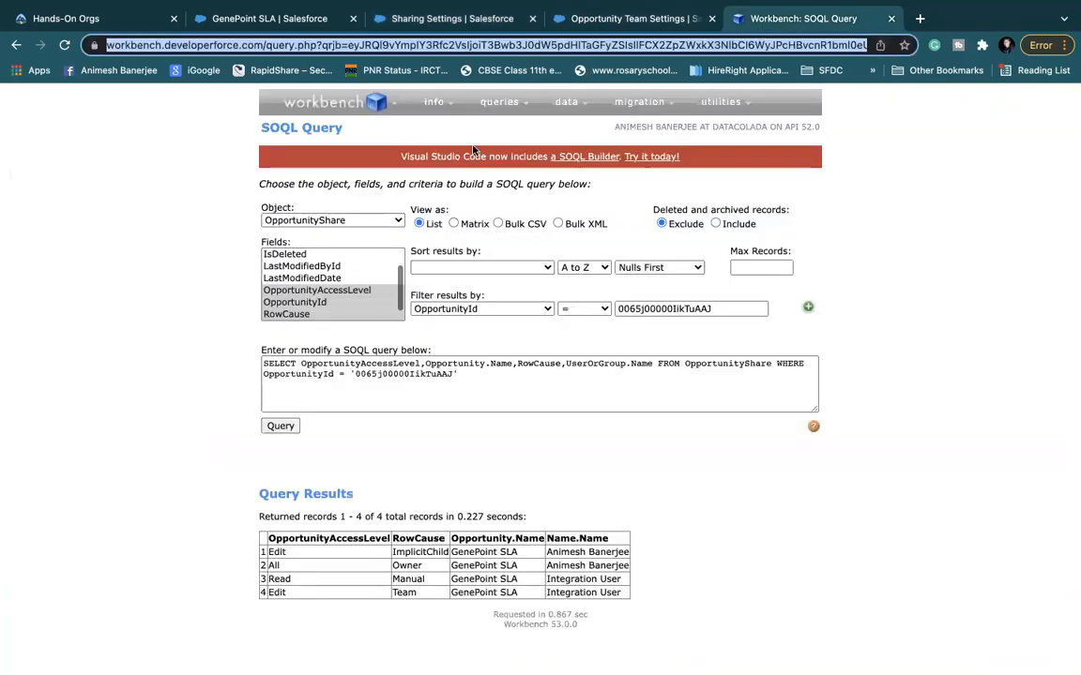
key("ctrl+Tab")
left_click(280, 428)
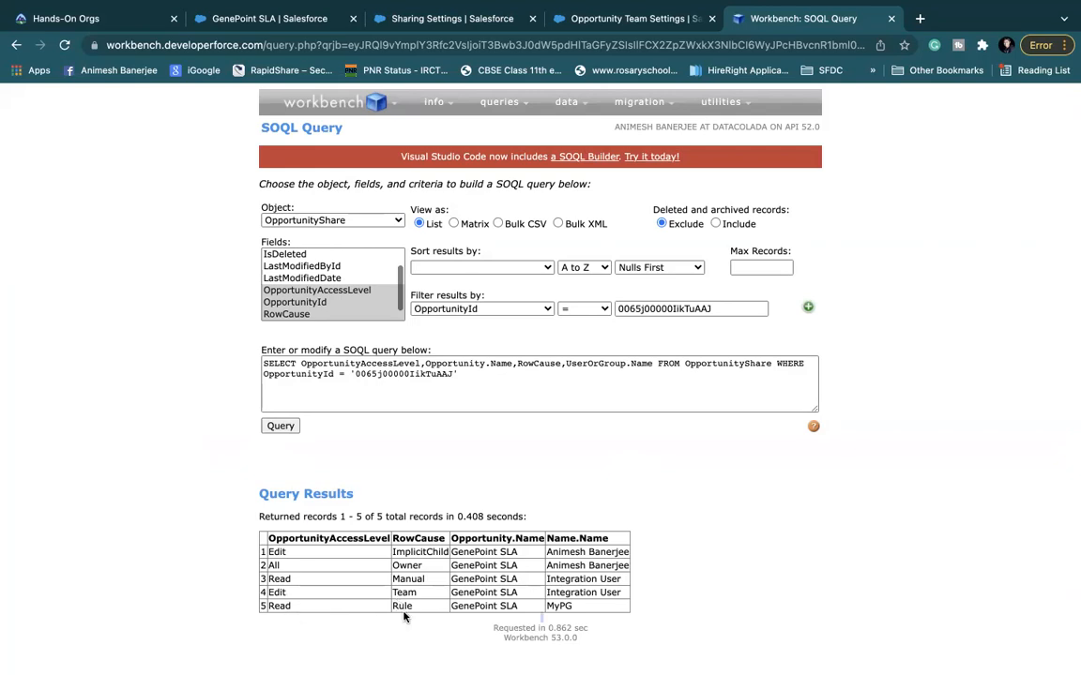
Step: Examine the row cause, group name, and access level of the sharing-rule record in the query results
double_click(404, 611)
left_click(422, 618)
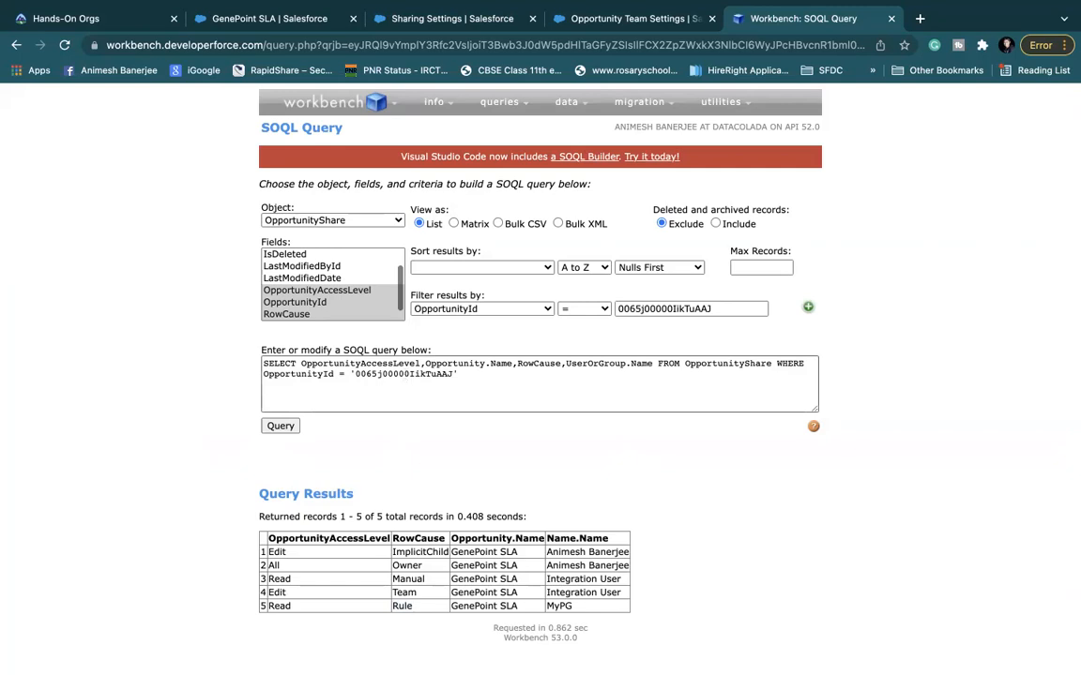
double_click(403, 606)
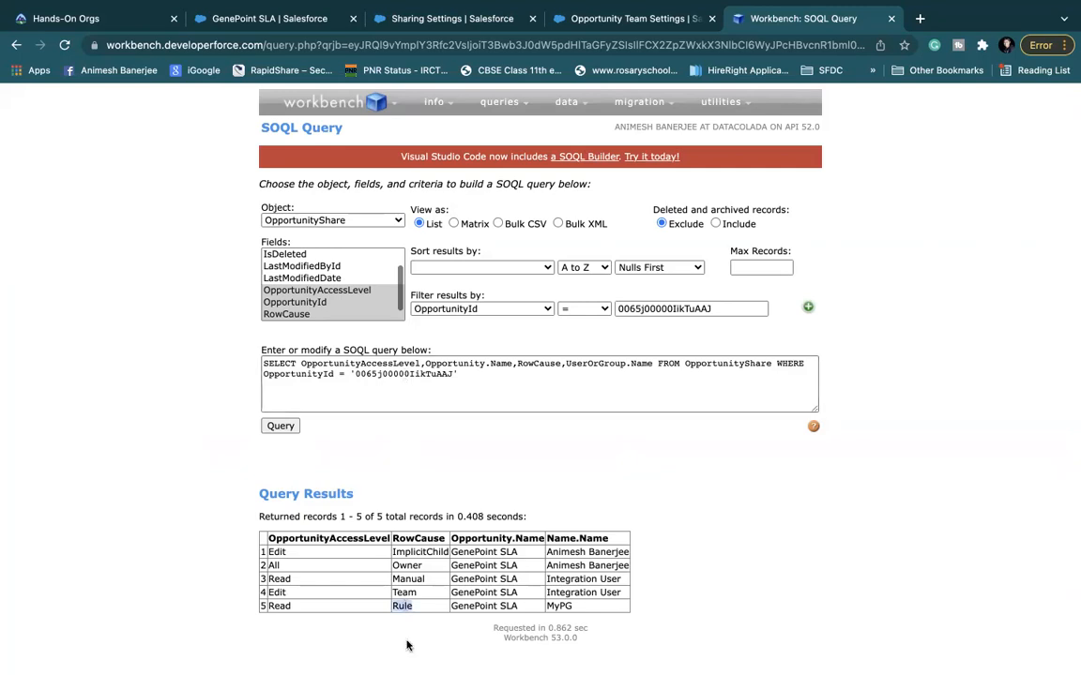
double_click(560, 606)
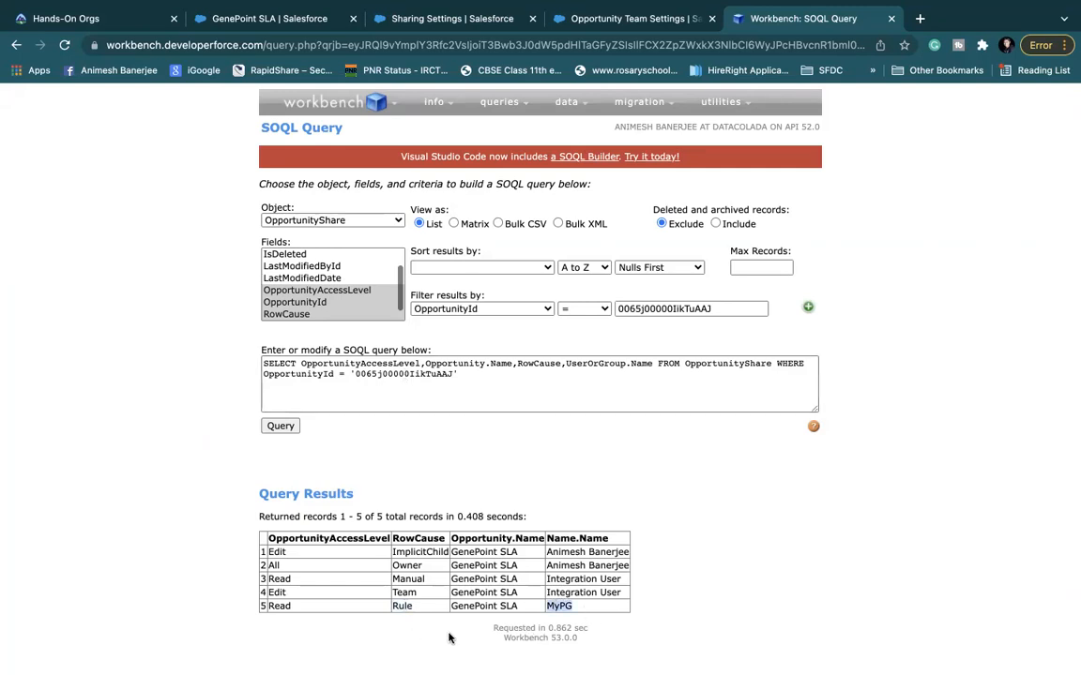
double_click(280, 606)
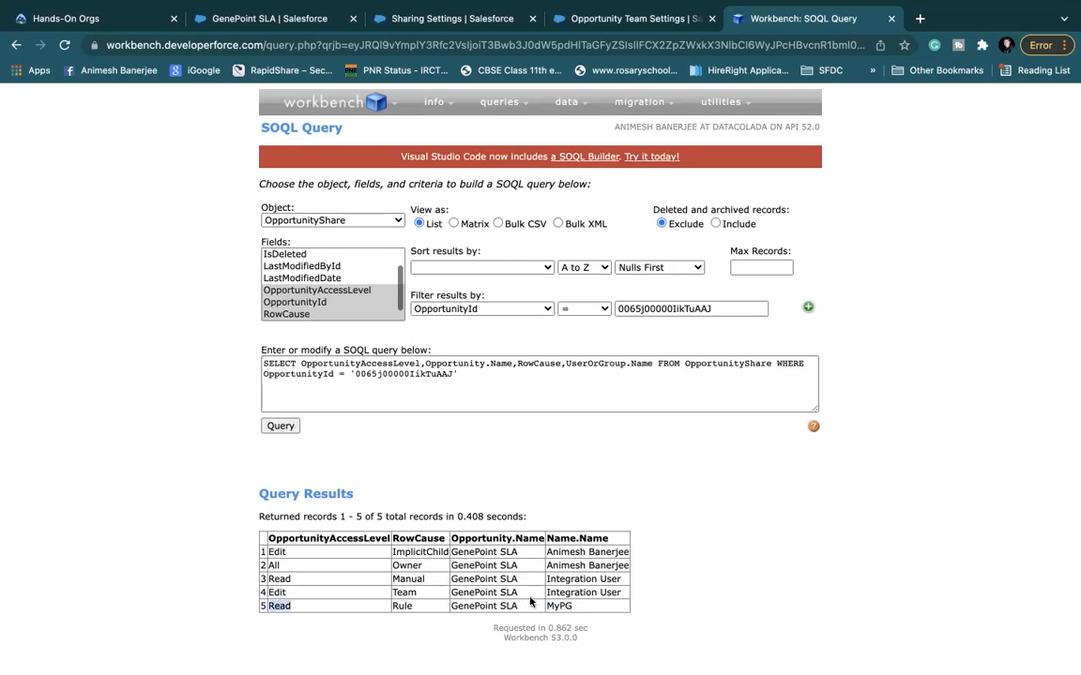
double_click(560, 606)
left_click(758, 487)
mouse_move(706, 8)
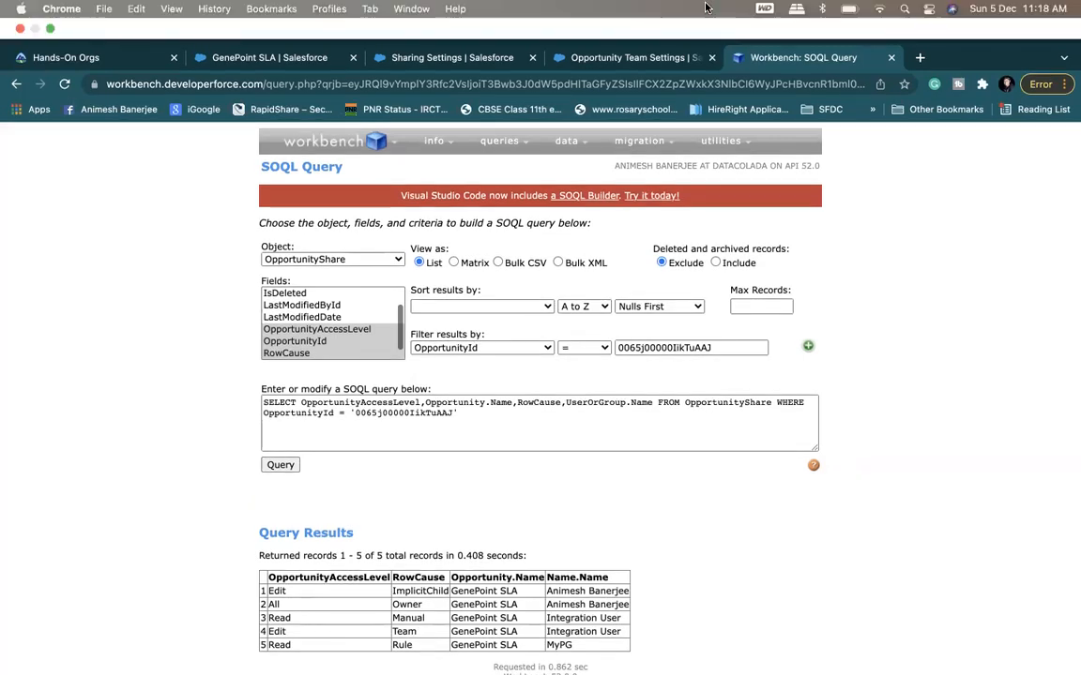
mouse_move(661, 657)
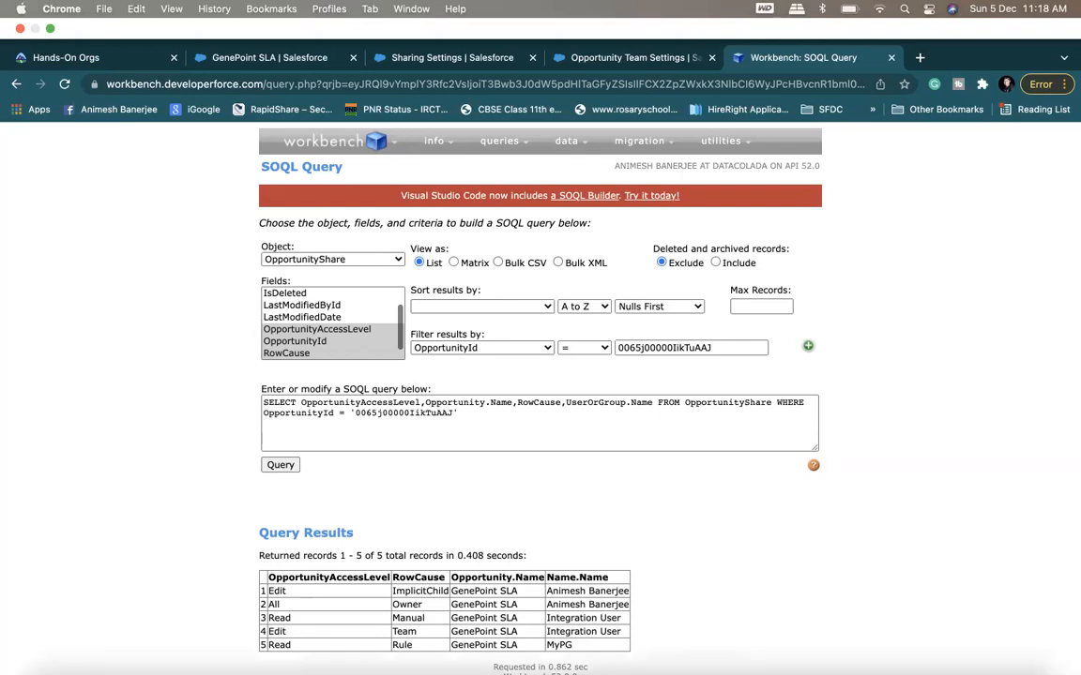